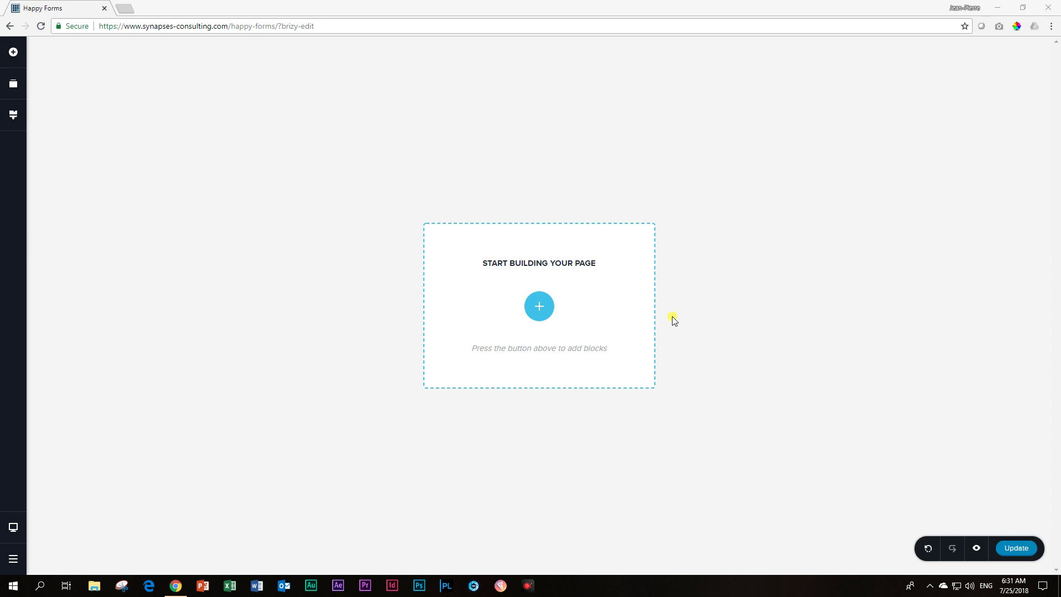
- Insert the ready-made Meet The Team block from the Light block library onto the empty page
left_click(536, 310)
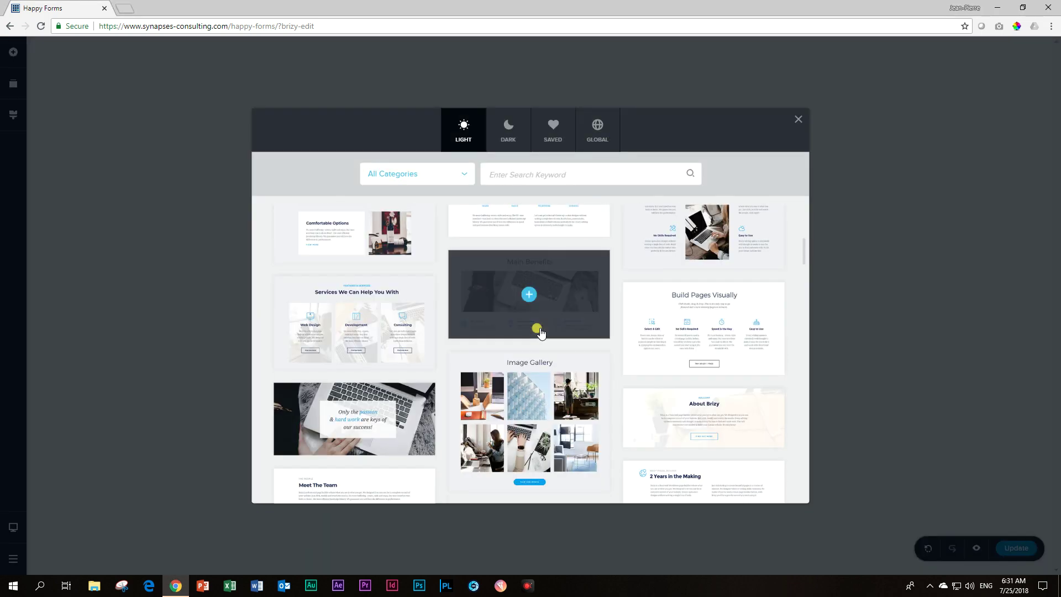
scroll(540, 334, "down", 2)
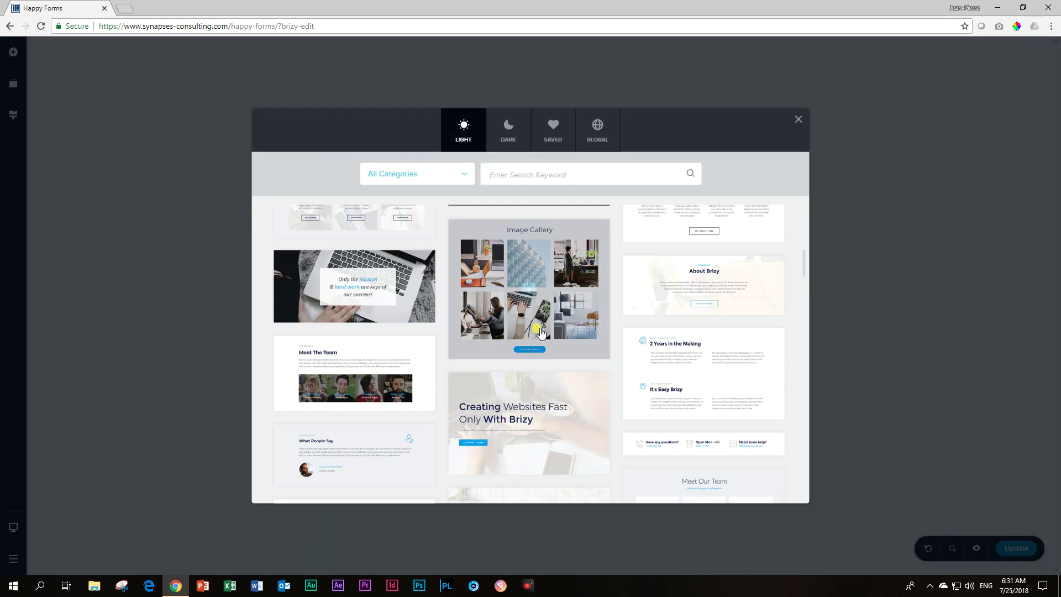
left_click(347, 392)
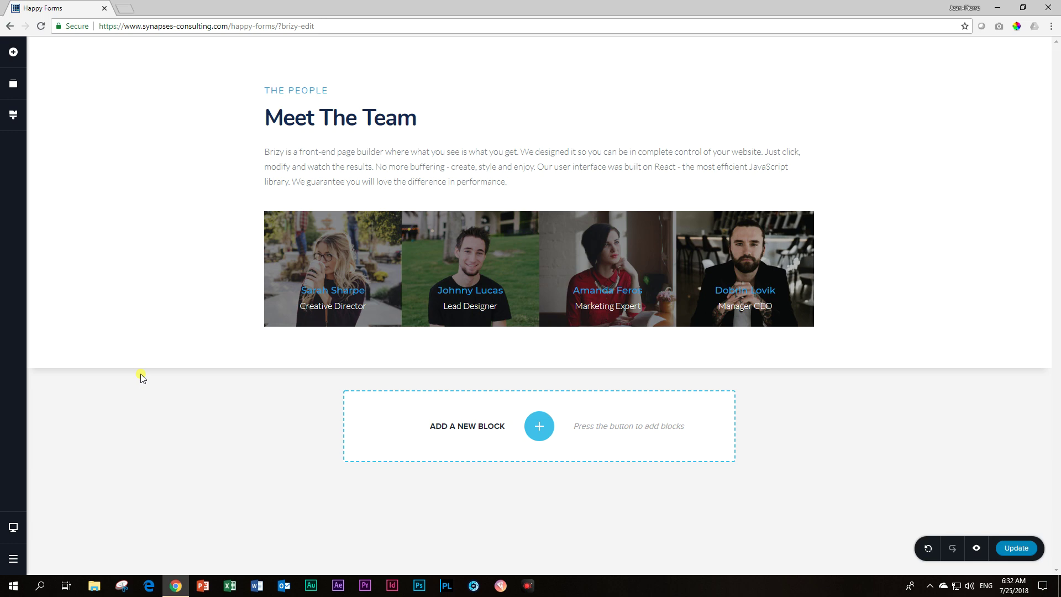
- Add a blank block below the team section and narrow its width to 85% to match it
left_click(539, 425)
left_click(373, 272)
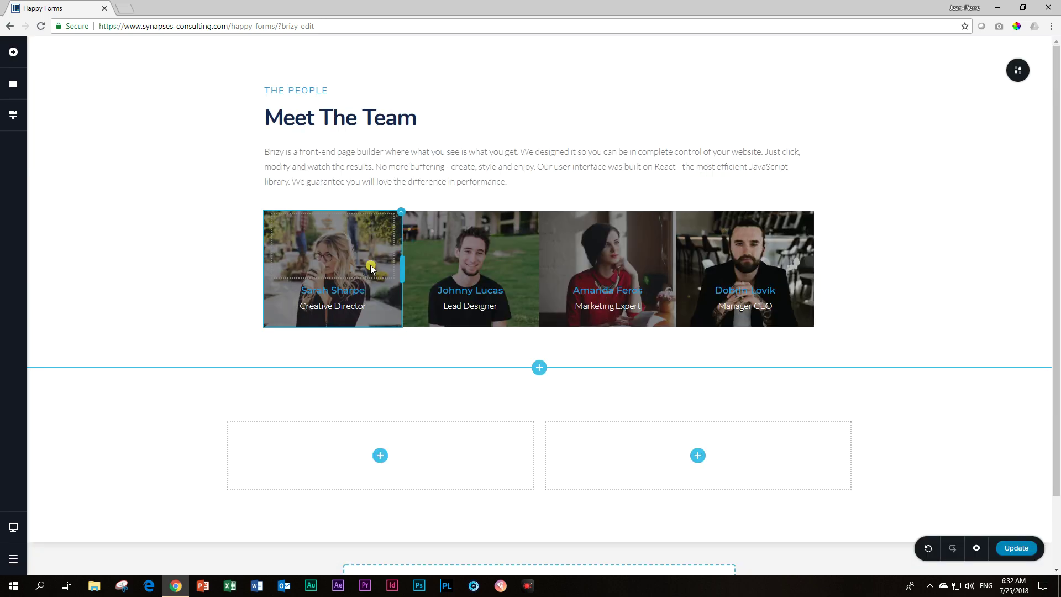
left_click(1021, 73)
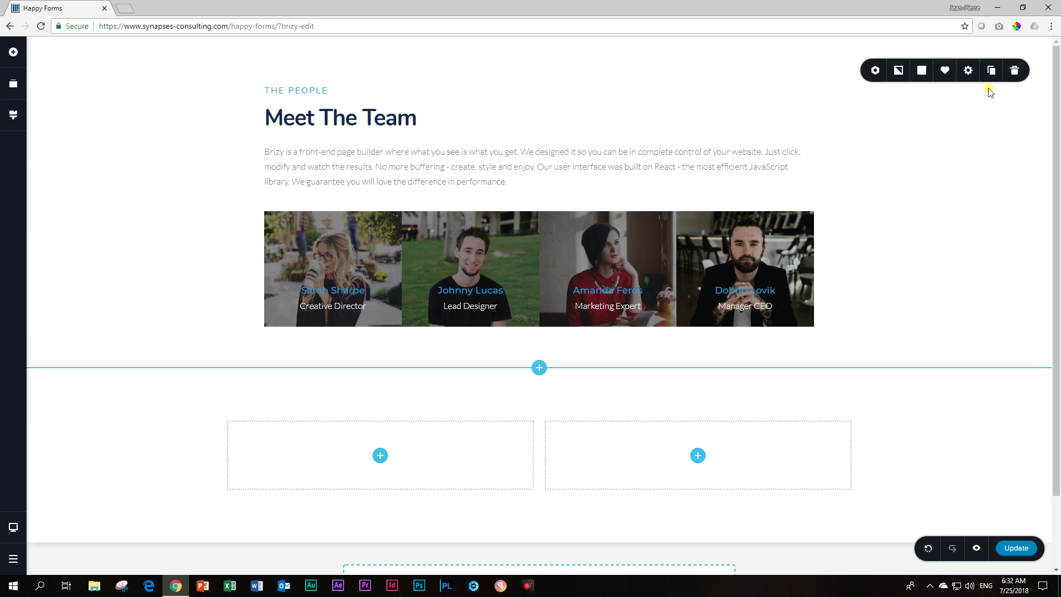
left_click(968, 70)
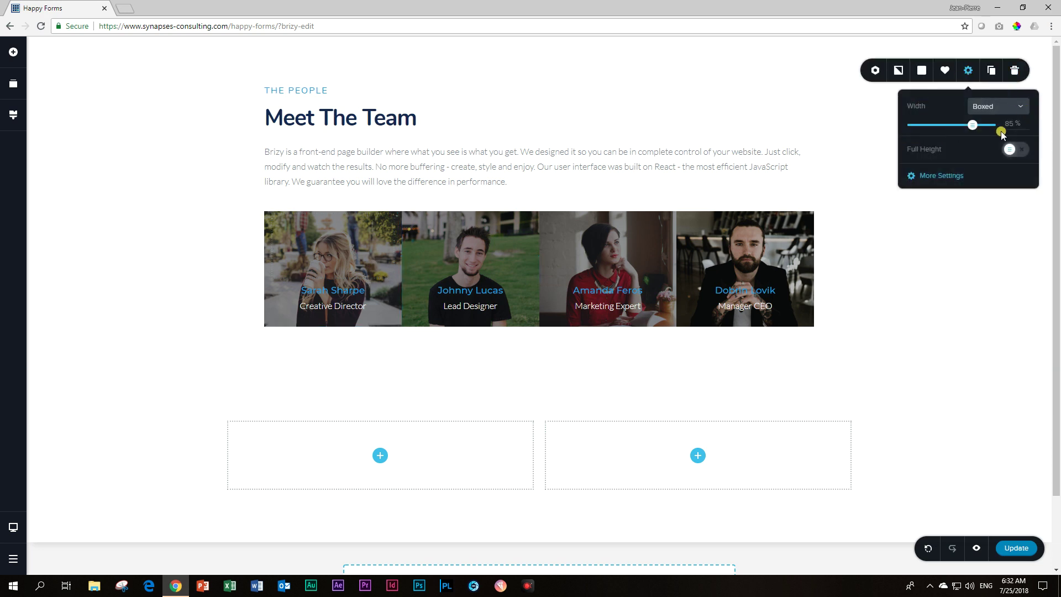
left_click(1017, 402)
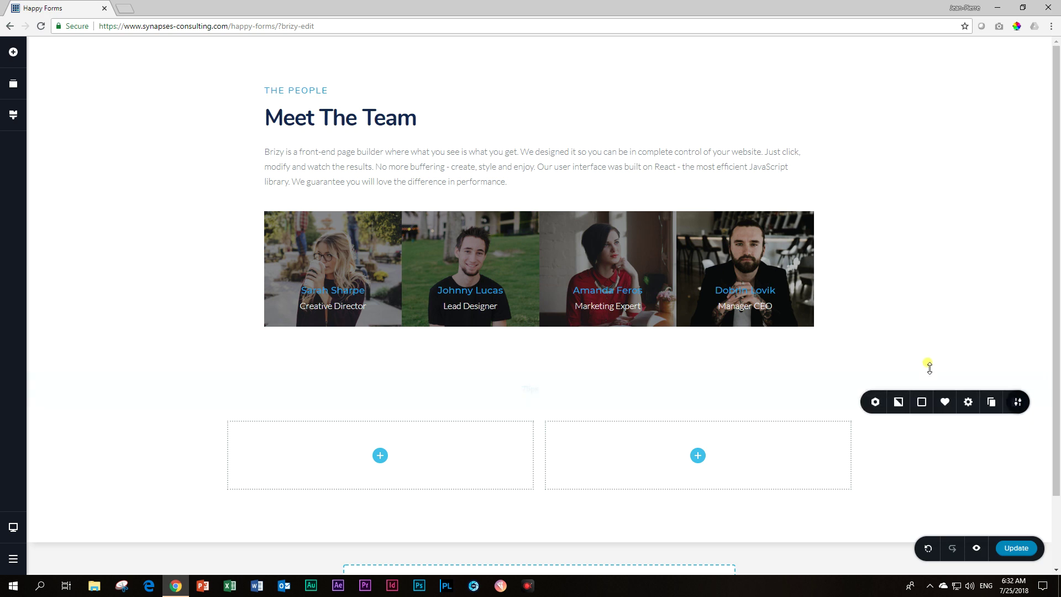
left_click(968, 403)
left_click_drag(990, 319, 972, 319)
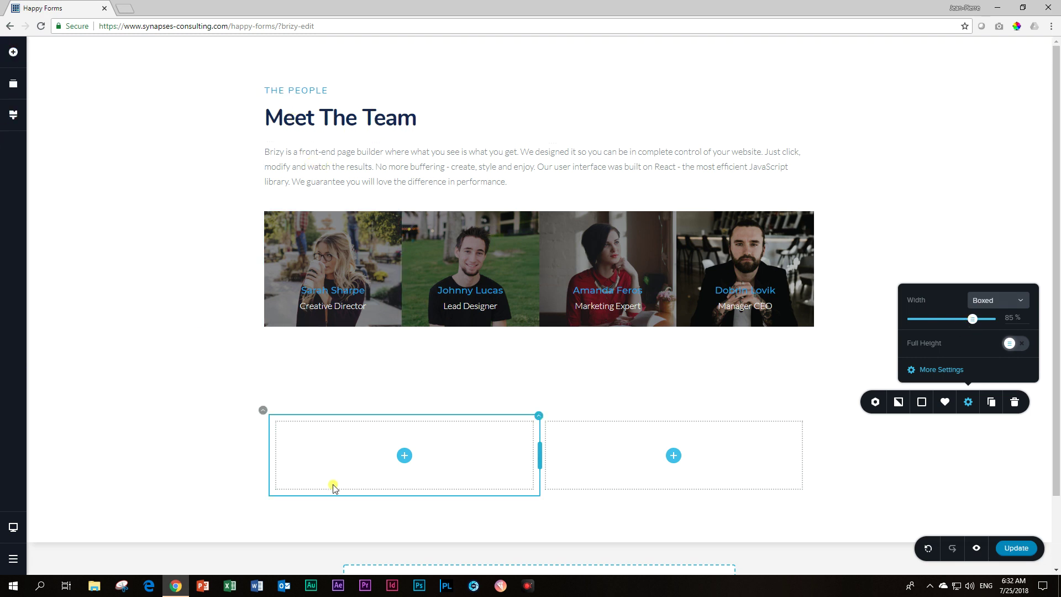
- Delete the section's two-column row and drop three Text elements into it
left_click(261, 411)
left_click(308, 383)
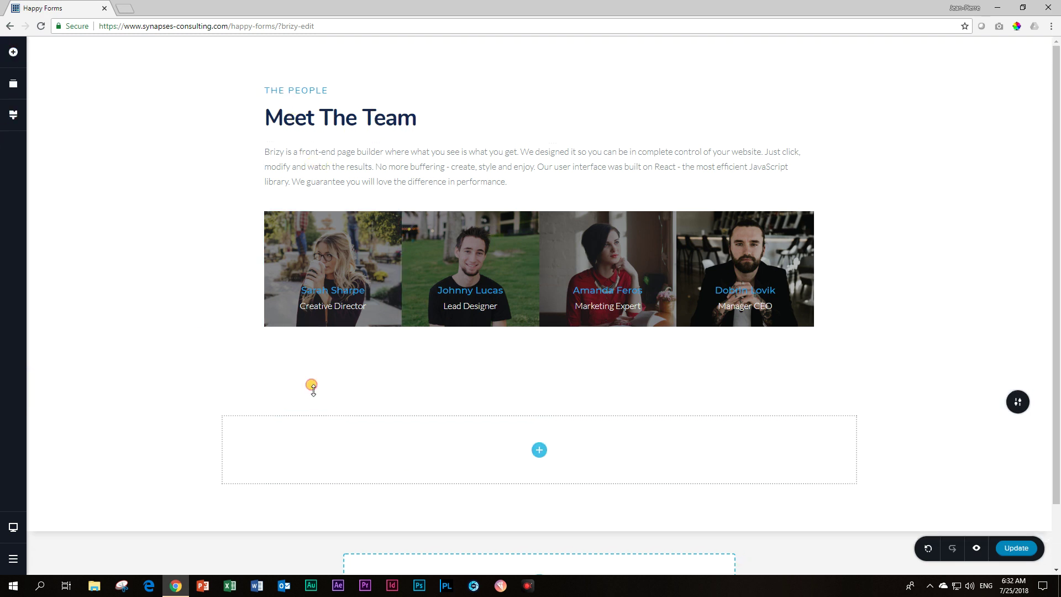
left_click(7, 55)
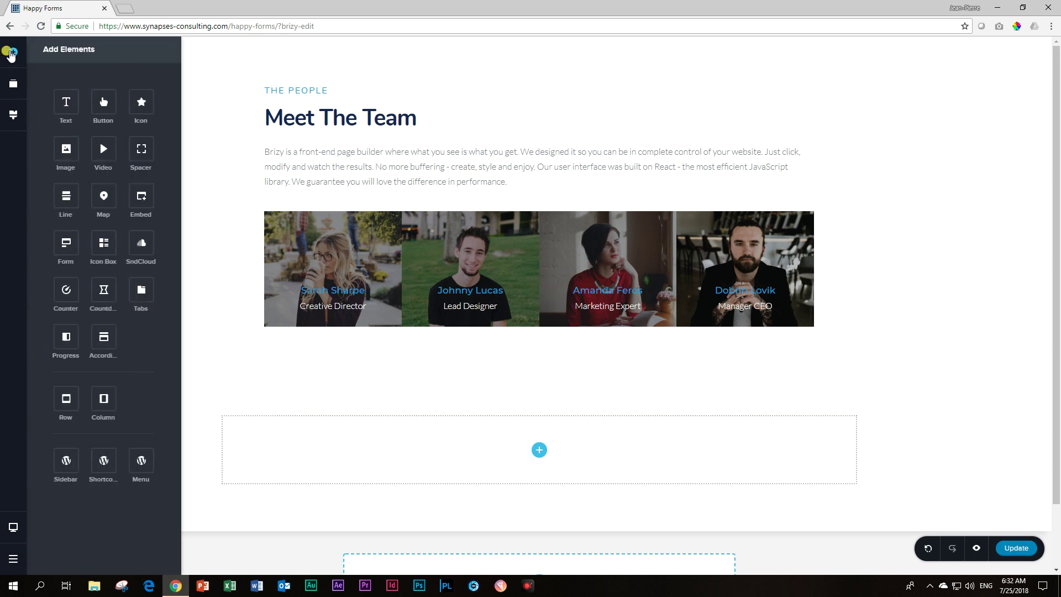
left_click_drag(129, 156, 540, 457)
left_click_drag(408, 363, 474, 363)
left_click_drag(66, 113, 469, 462)
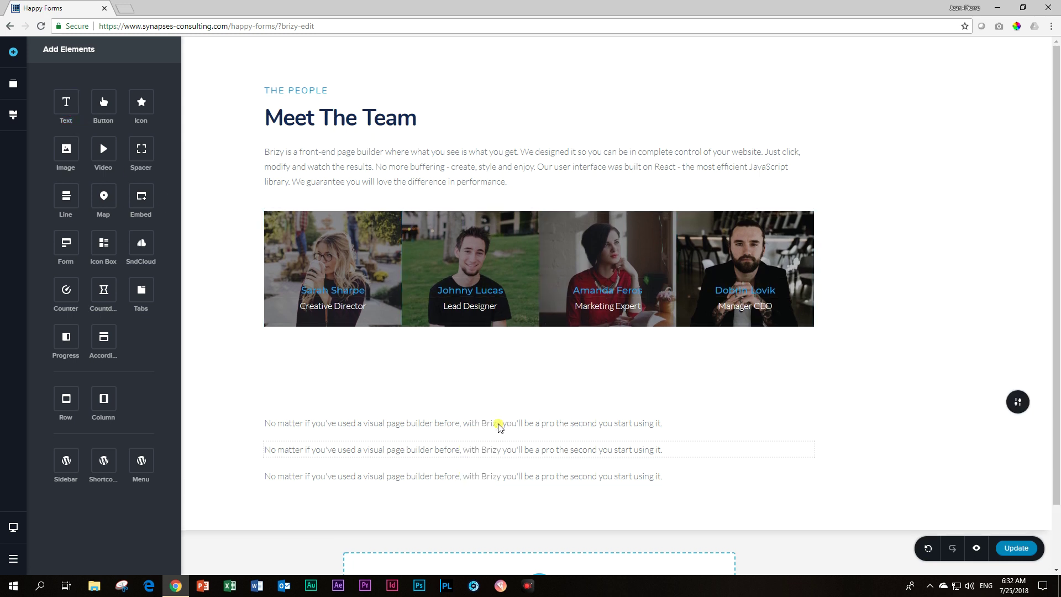
- Type 'THE PEOPLE' and 'Meet The Team' into the first two text lines
left_click(352, 421)
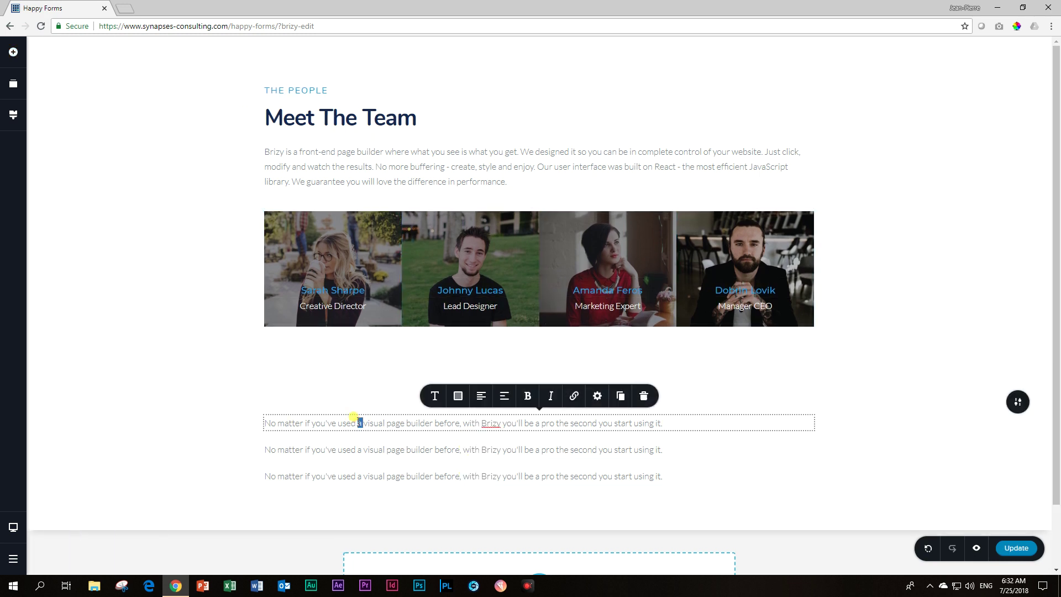
triple_click(354, 420)
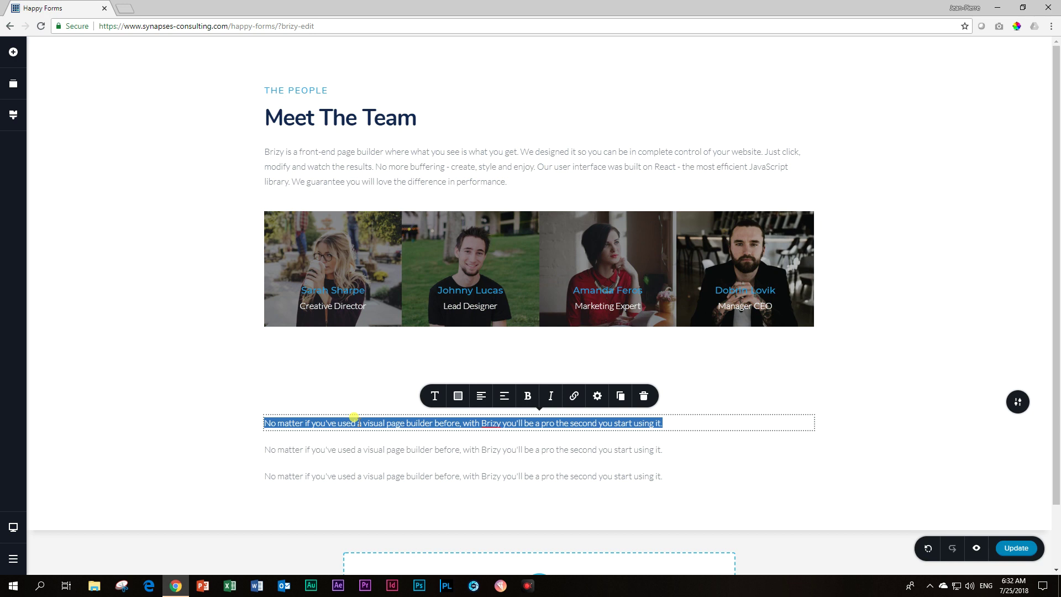
type("TR")
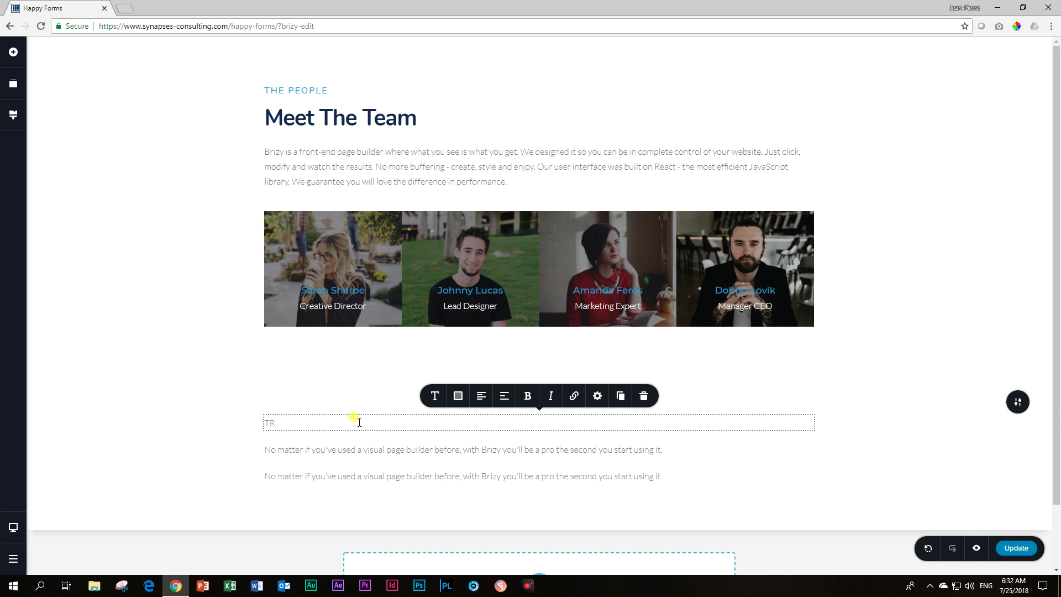
key("BackSpace")
type("HE PEOPLE")
left_click(362, 451)
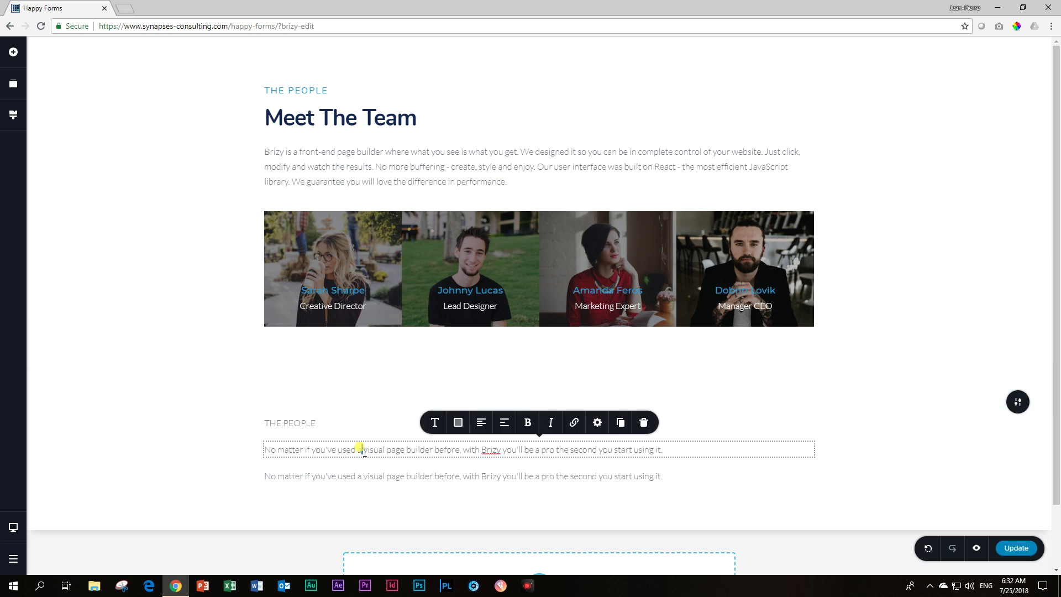
triple_click(364, 451)
key("BackSpace")
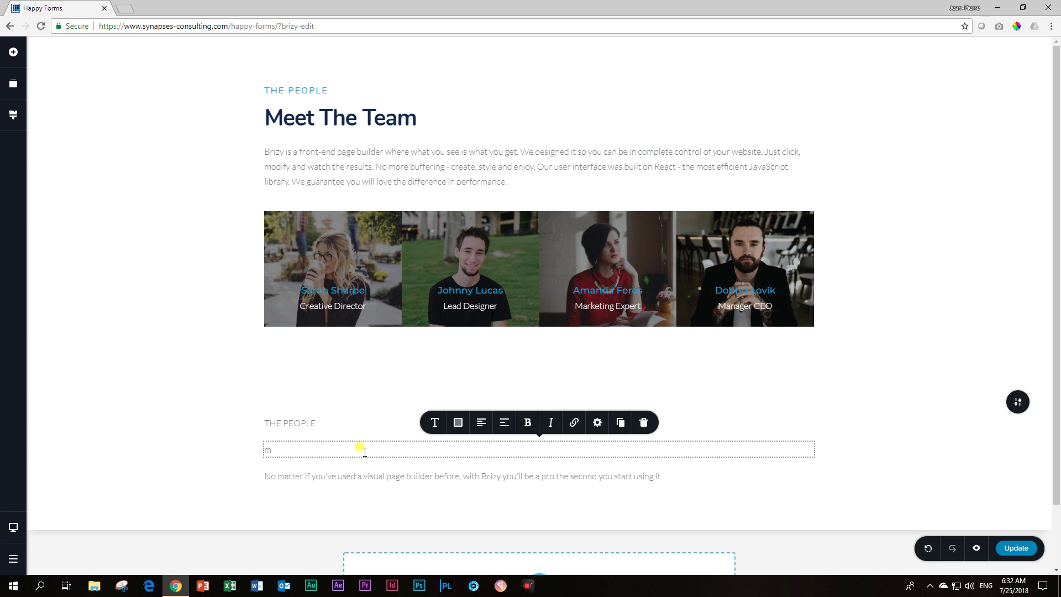
type("Meet")
key("BackSpace")
key("BackSpace")
type("et The Team")
- Copy the original Brizy intro paragraph and paste it into the third text line
left_click(395, 474)
left_click(319, 163)
triple_click(319, 164)
key("ctrl+c")
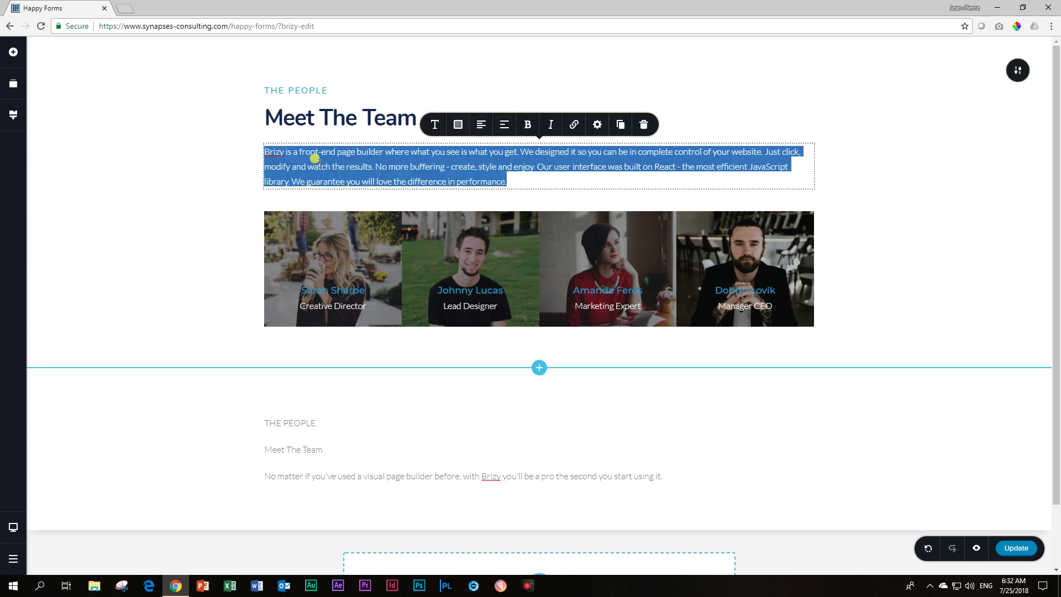
left_click(344, 478)
double_click(344, 477)
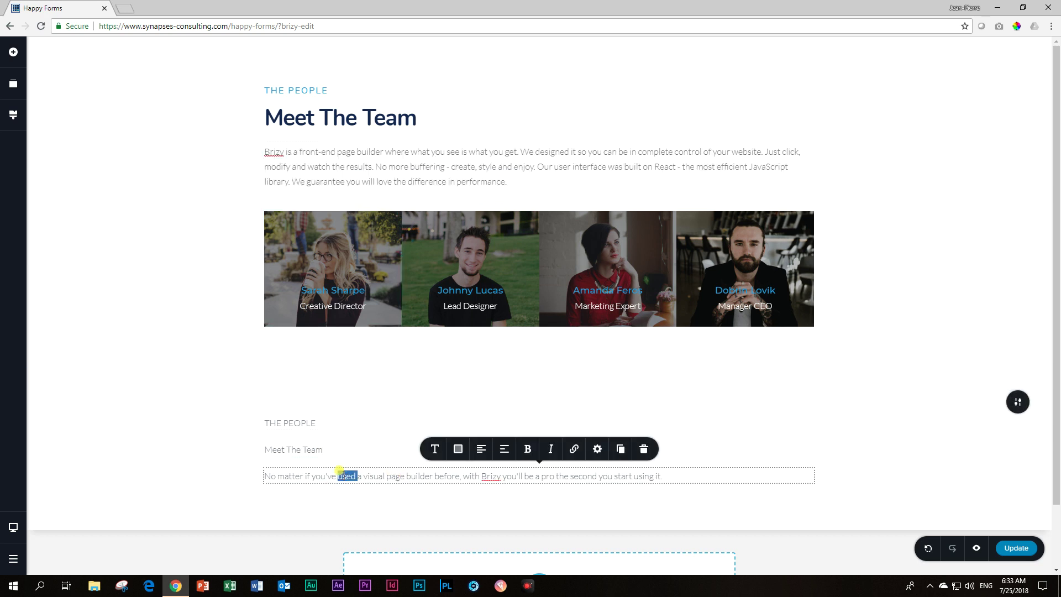
triple_click(340, 474)
key("ctrl+v")
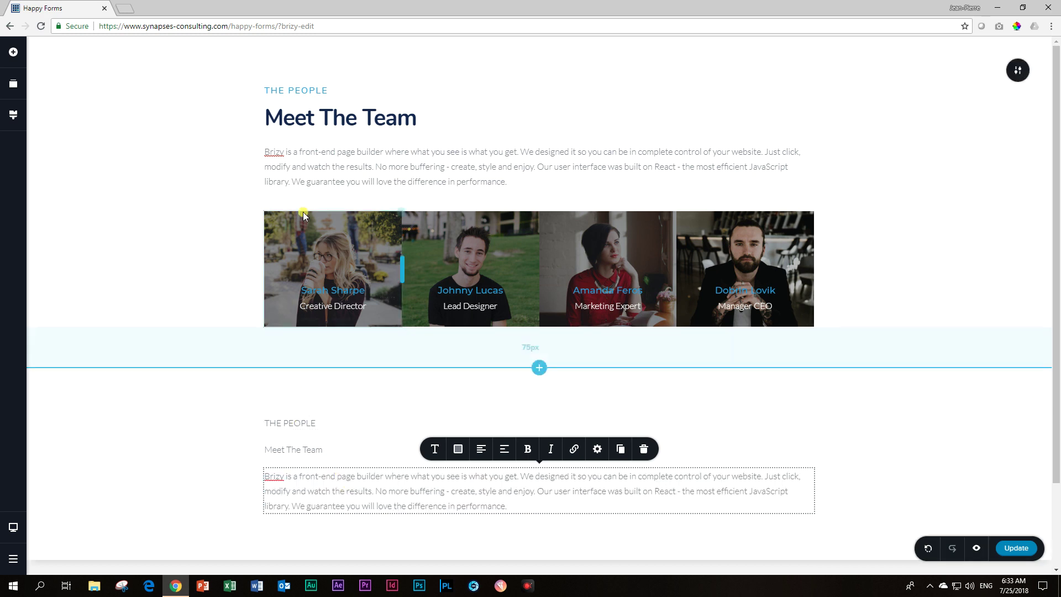
- Inspect the original THE PEOPLE heading's typography, colour and margin values
left_click(301, 90)
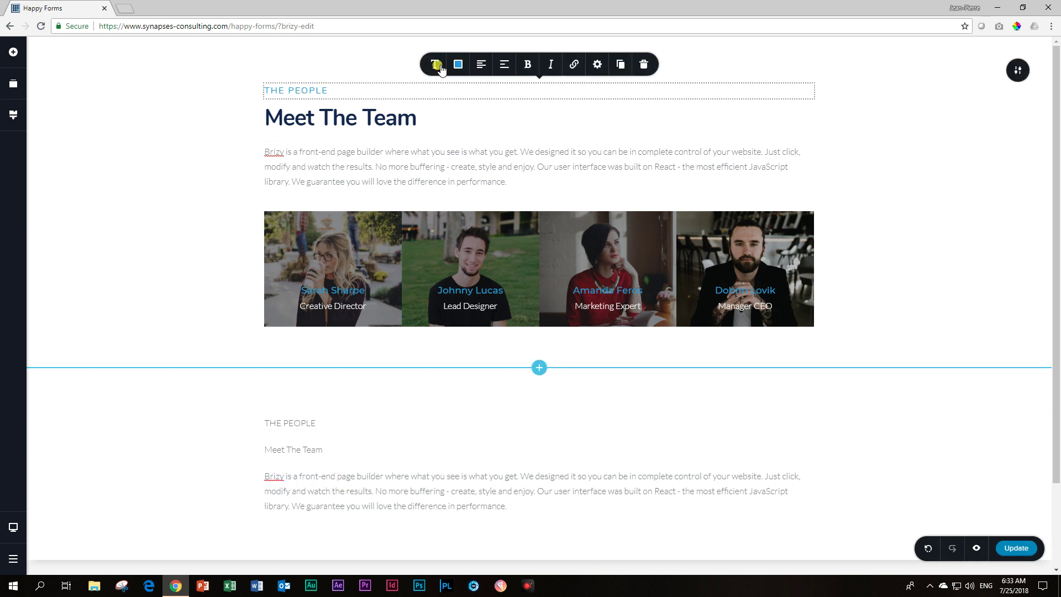
left_click(437, 65)
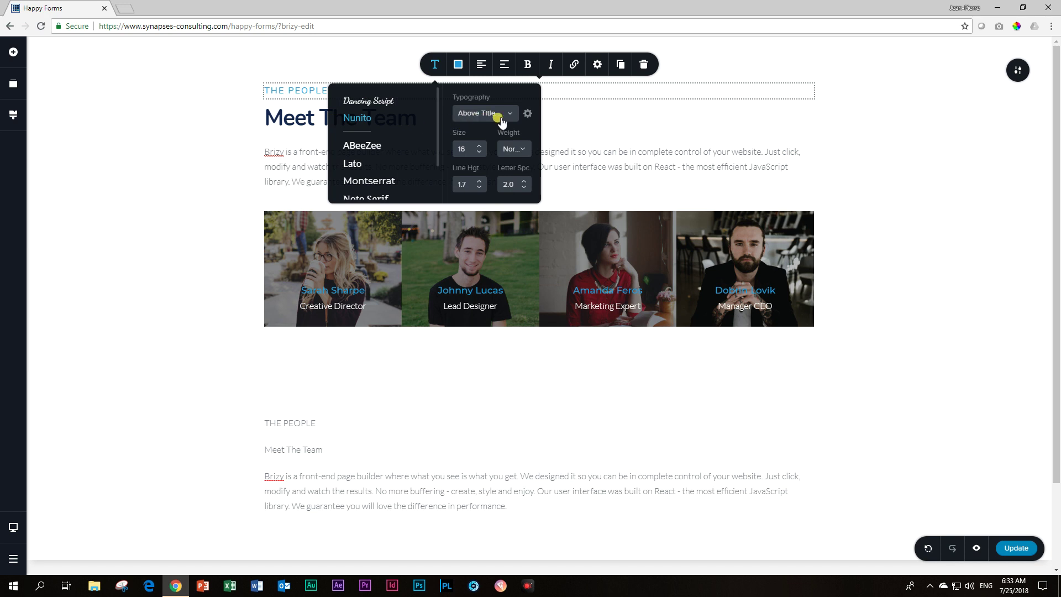
left_click(457, 64)
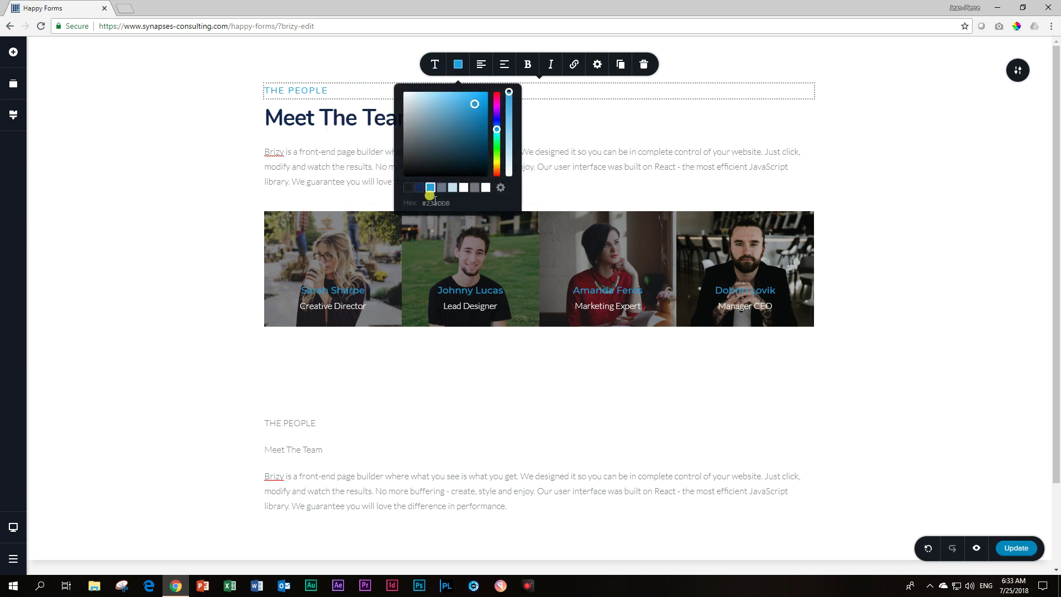
left_click(597, 65)
left_click(570, 185)
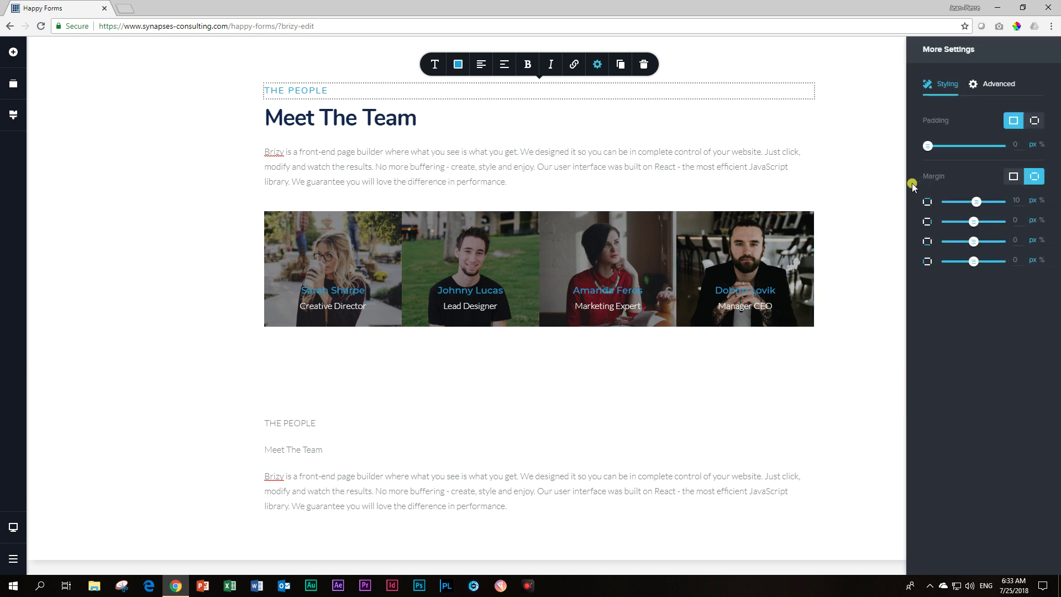
left_click(1016, 200)
left_click(1016, 263)
left_click(1016, 241)
- Set the new THE PEOPLE line's third margin value to 0
scroll(798, 291, "down", 2)
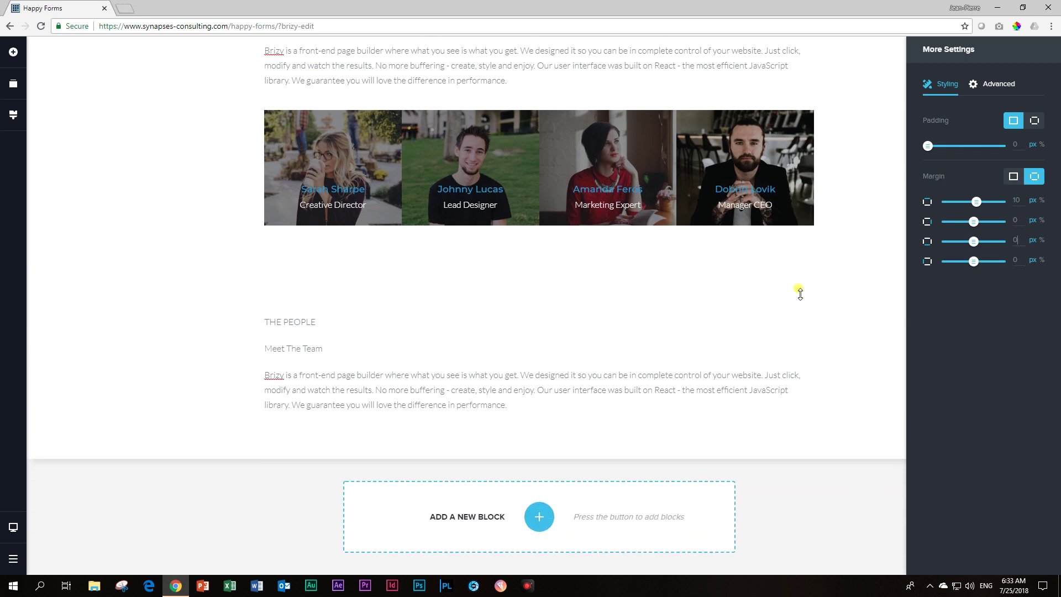
left_click(315, 326)
left_click(596, 299)
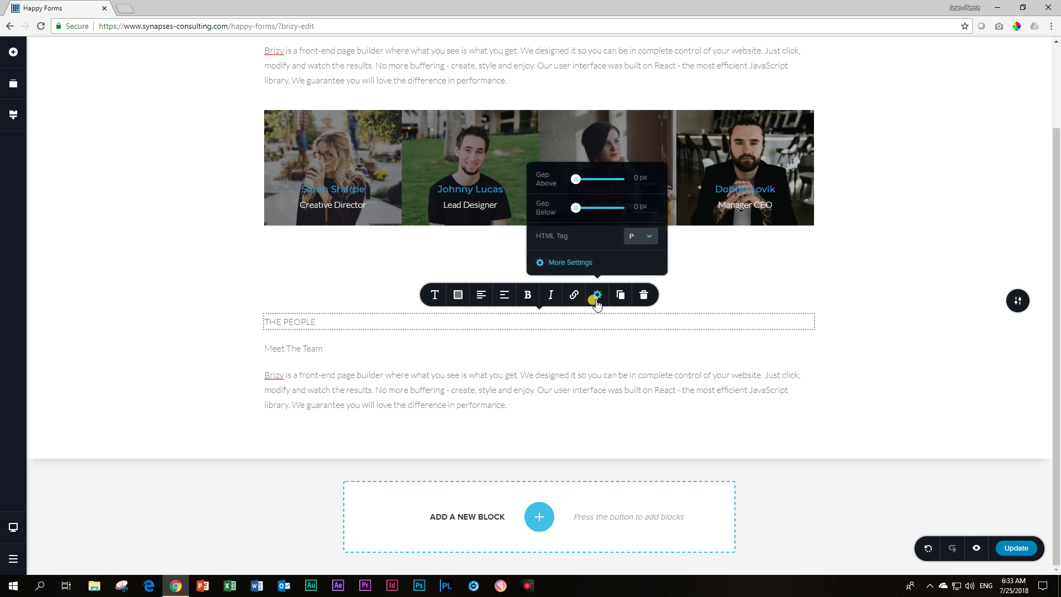
left_click(562, 261)
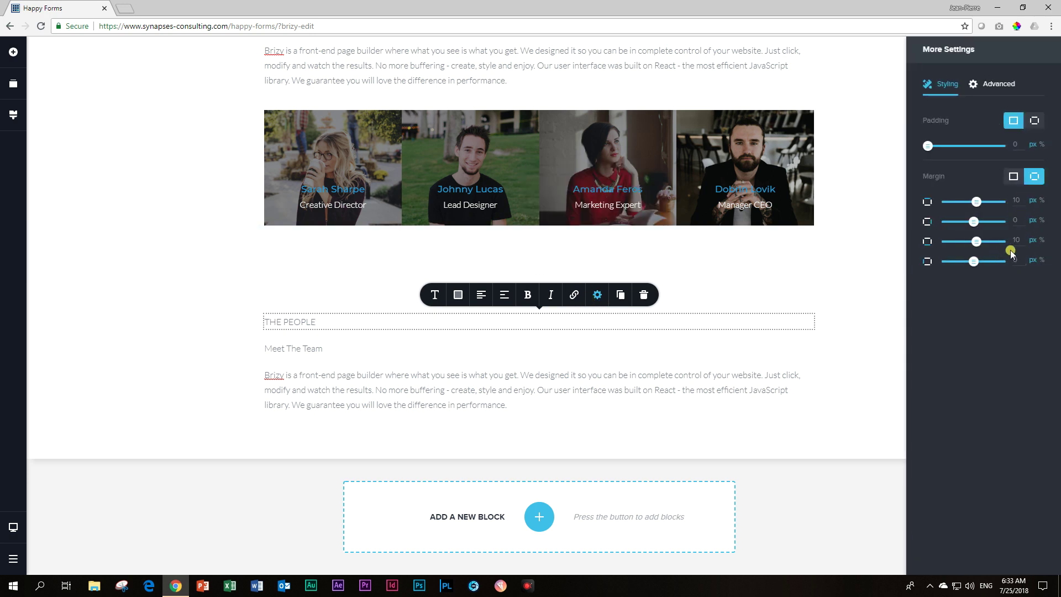
left_click_drag(1020, 240, 991, 243)
type("0")
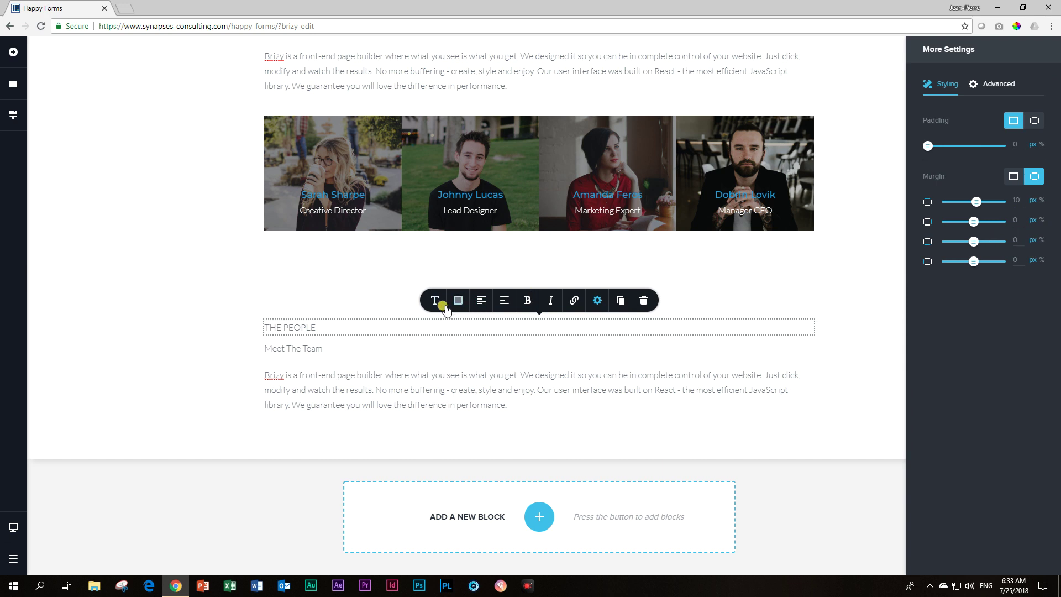
- Give the lower THE PEOPLE line the Above Title style in blue
left_click(436, 307)
left_click(500, 192)
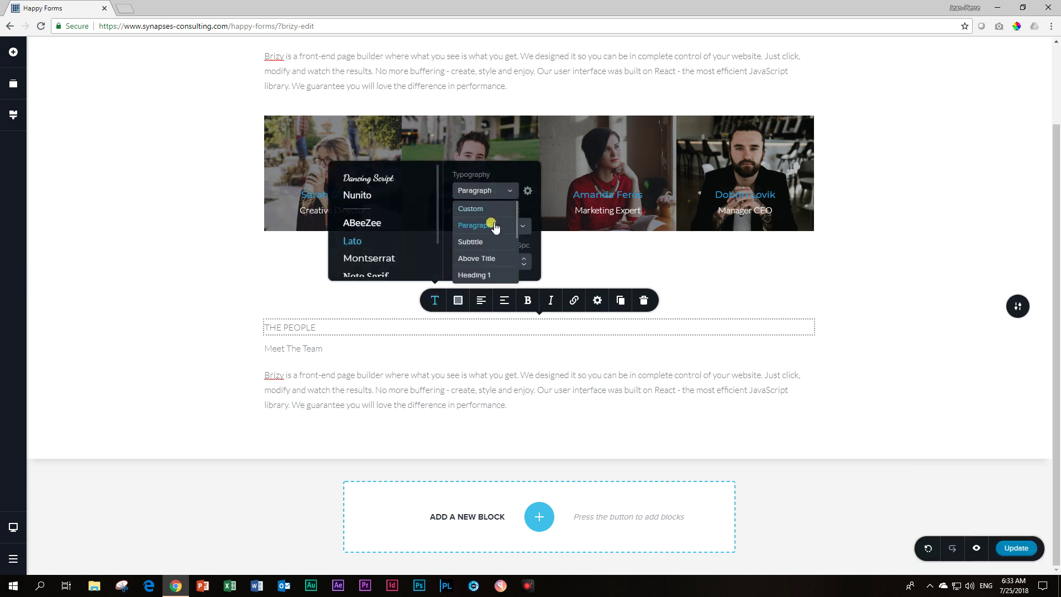
left_click(487, 259)
left_click(458, 300)
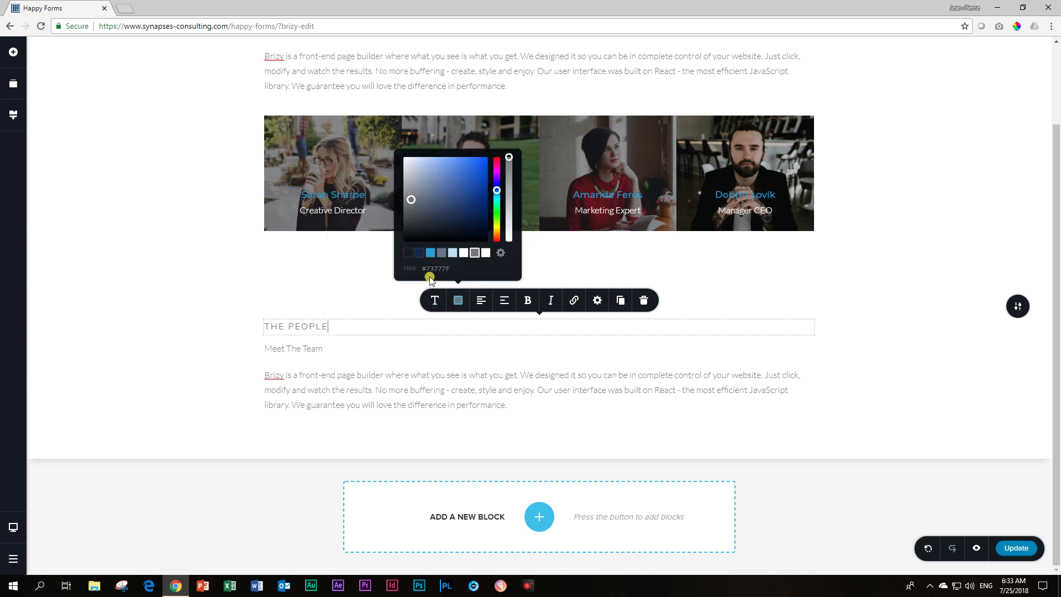
left_click(430, 253)
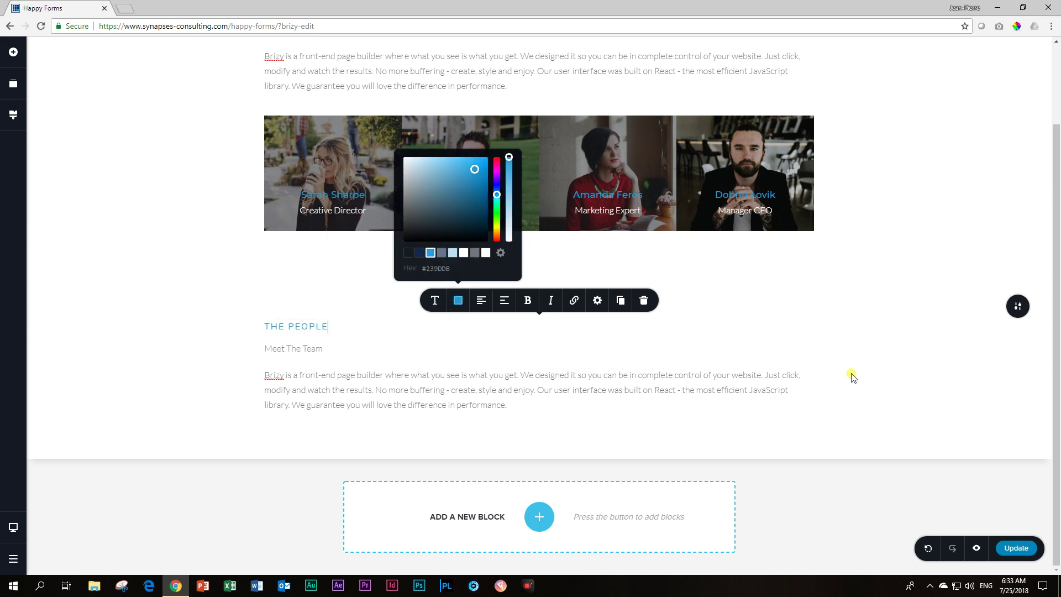
- Restyle the lower Meet The Team line as a navy Heading 2, matching the upper title
scroll(848, 371, "up", 2)
left_click(345, 111)
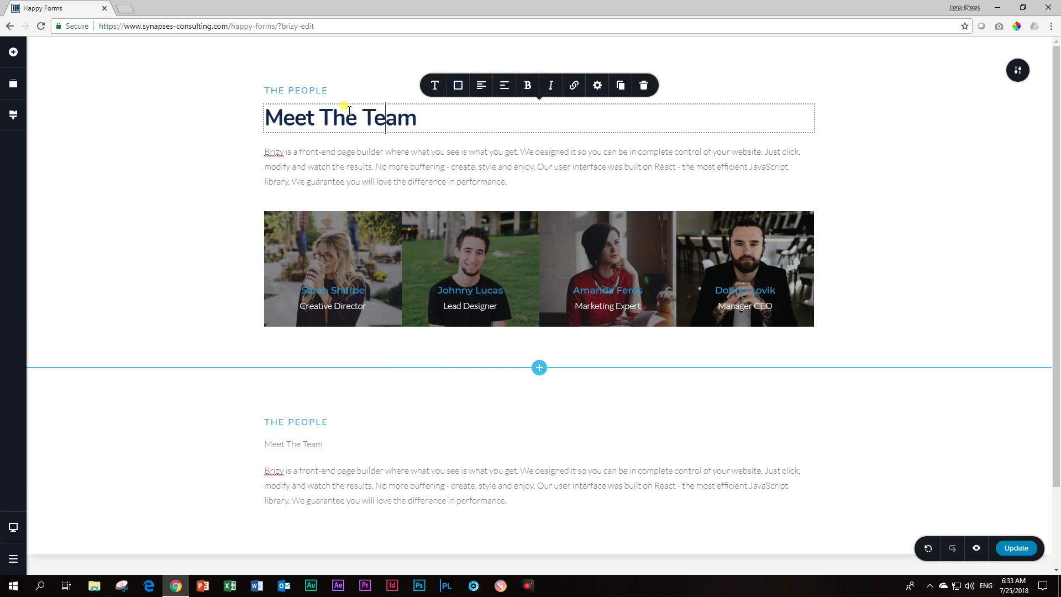
left_click(435, 85)
left_click(458, 85)
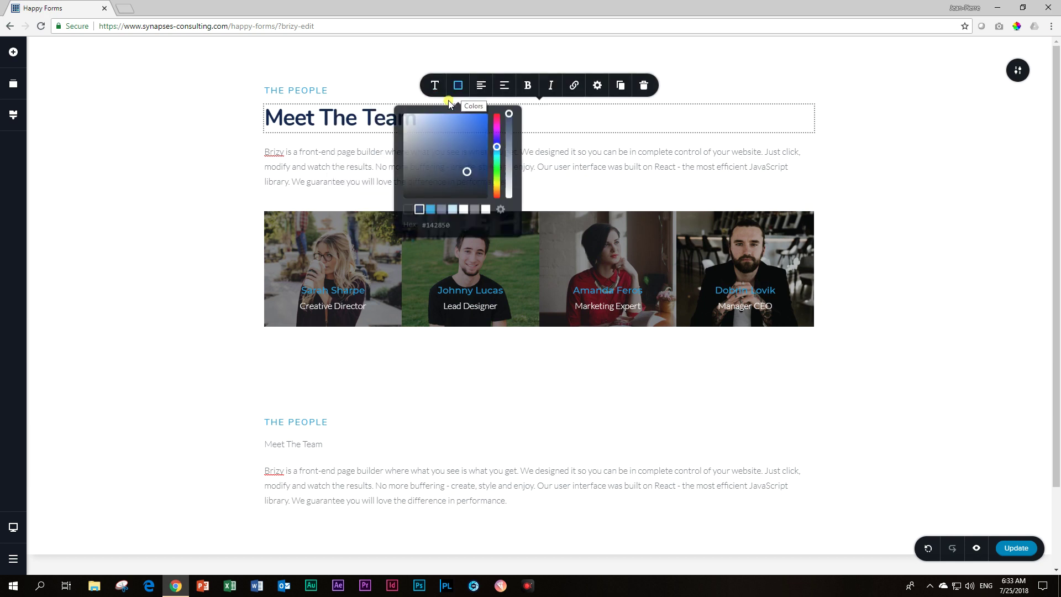
left_click(282, 444)
left_click(434, 417)
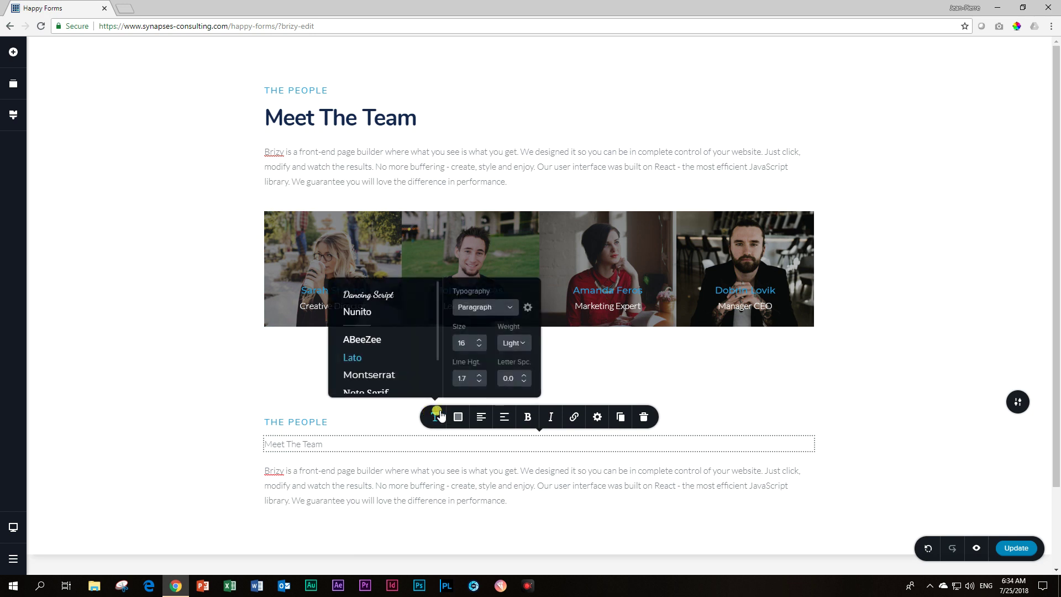
left_click(470, 307)
scroll(484, 367, "down", 2)
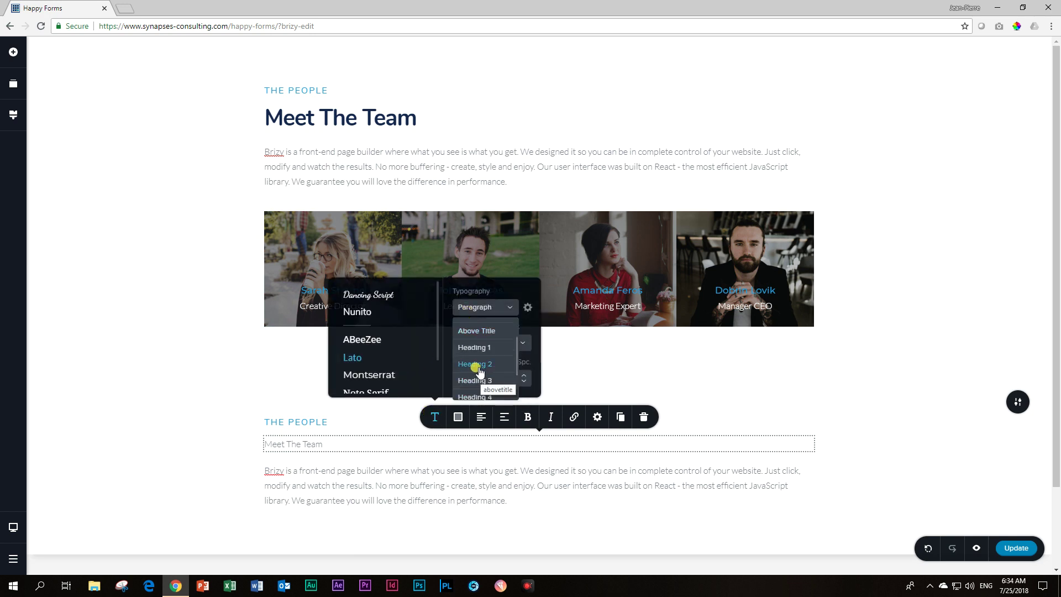
left_click(481, 364)
left_click(457, 417)
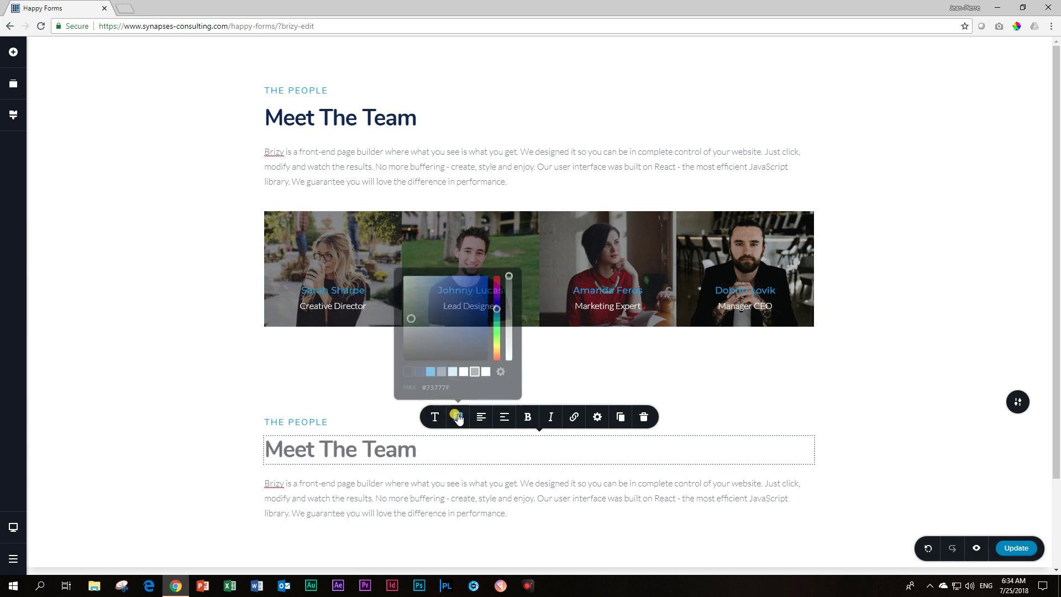
left_click(419, 371)
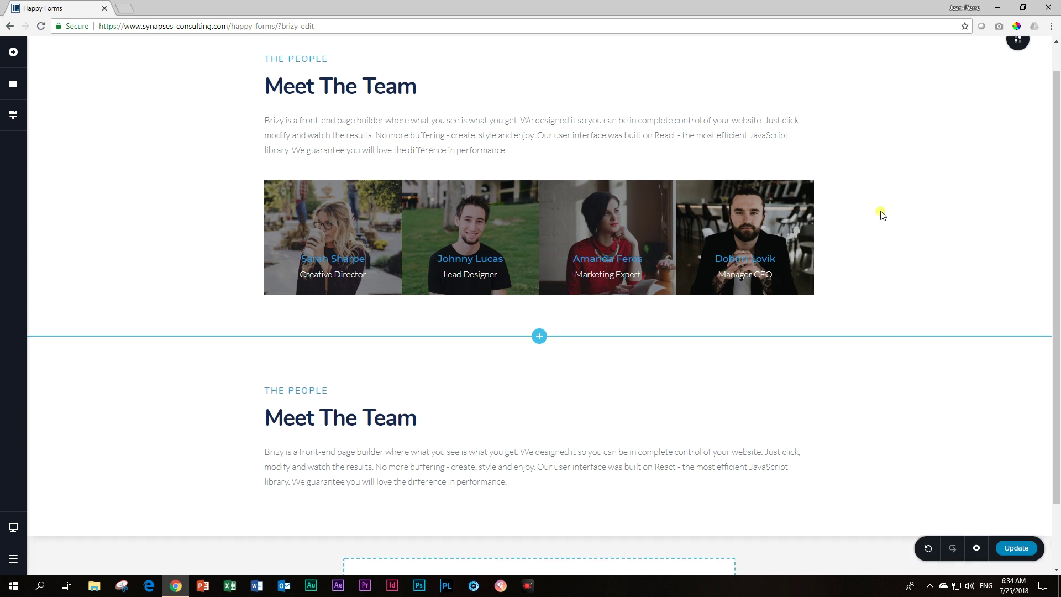
- Place a Spacer under the lower intro paragraph and set its height to 30 px
scroll(379, 370, "down", 2)
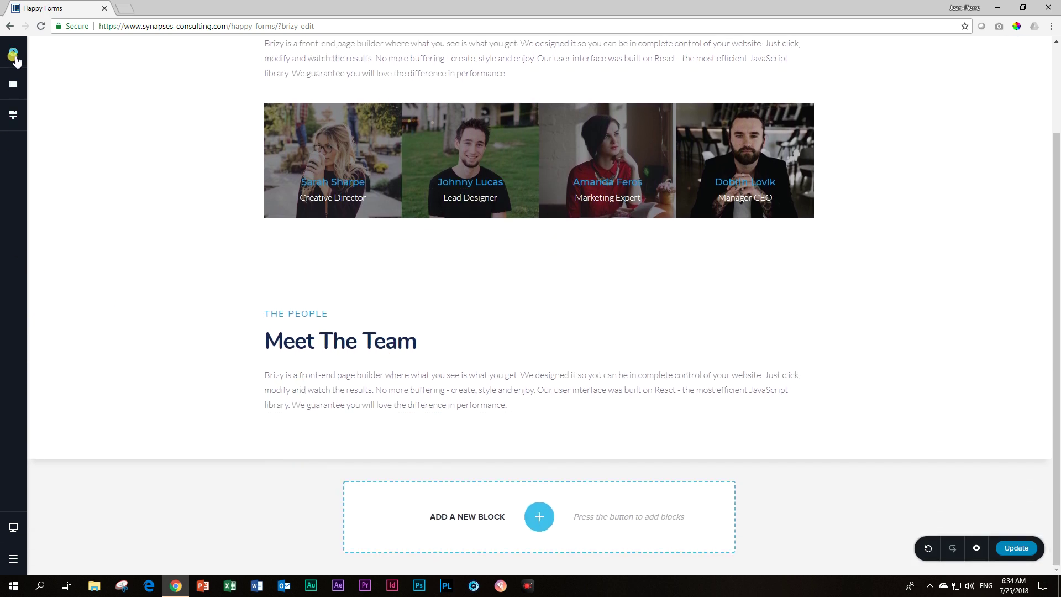
left_click(13, 53)
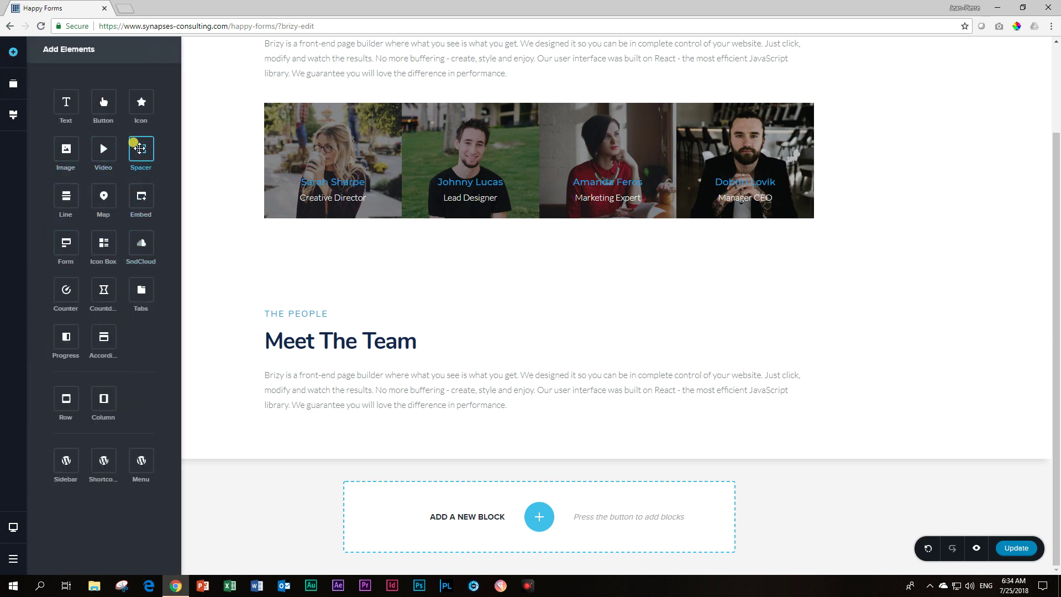
left_click_drag(147, 150, 273, 415)
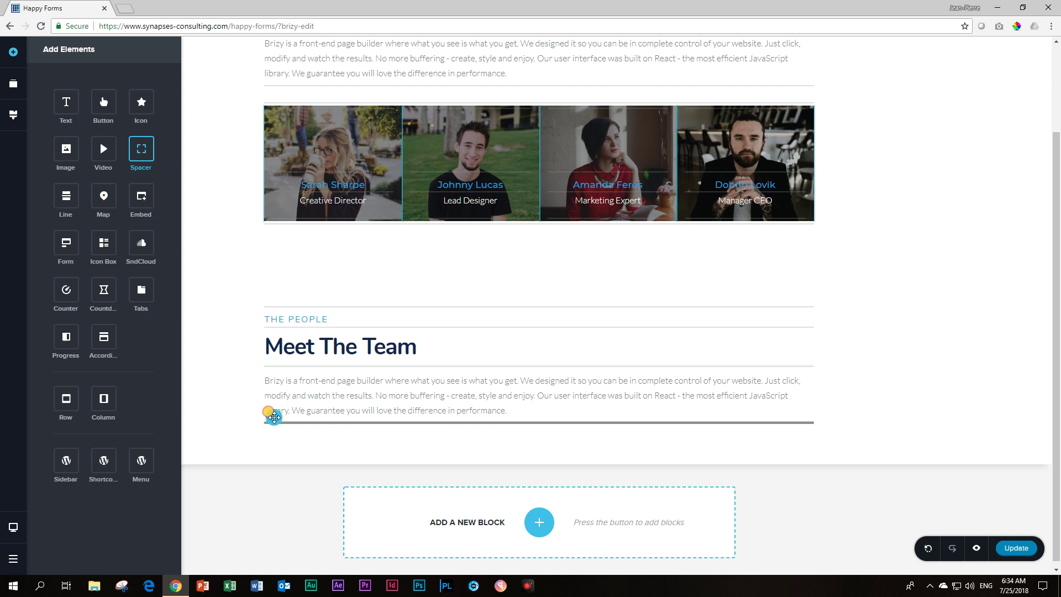
left_click_drag(273, 415, 273, 419)
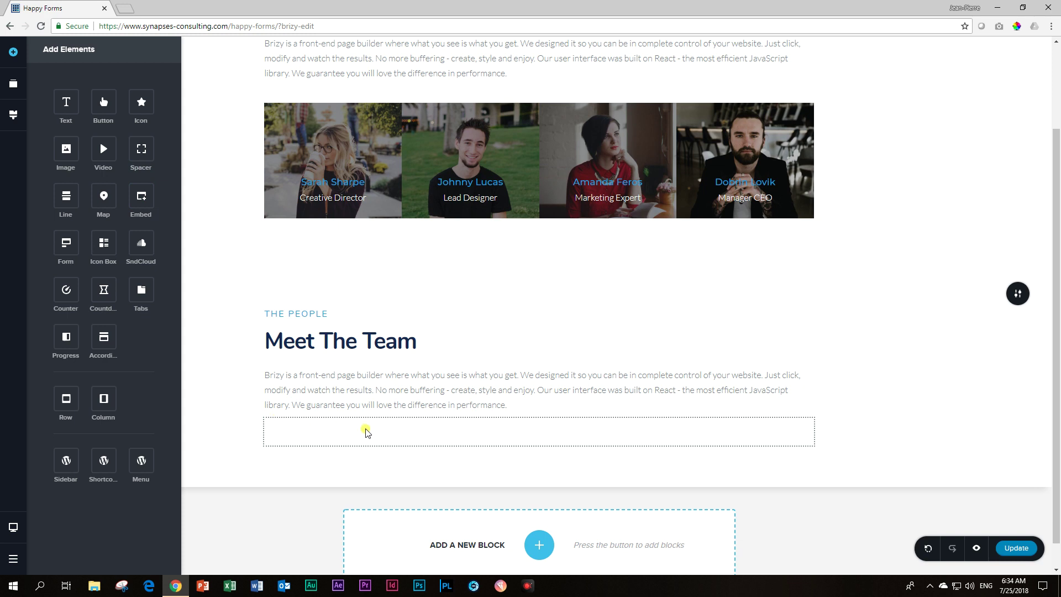
left_click(515, 400)
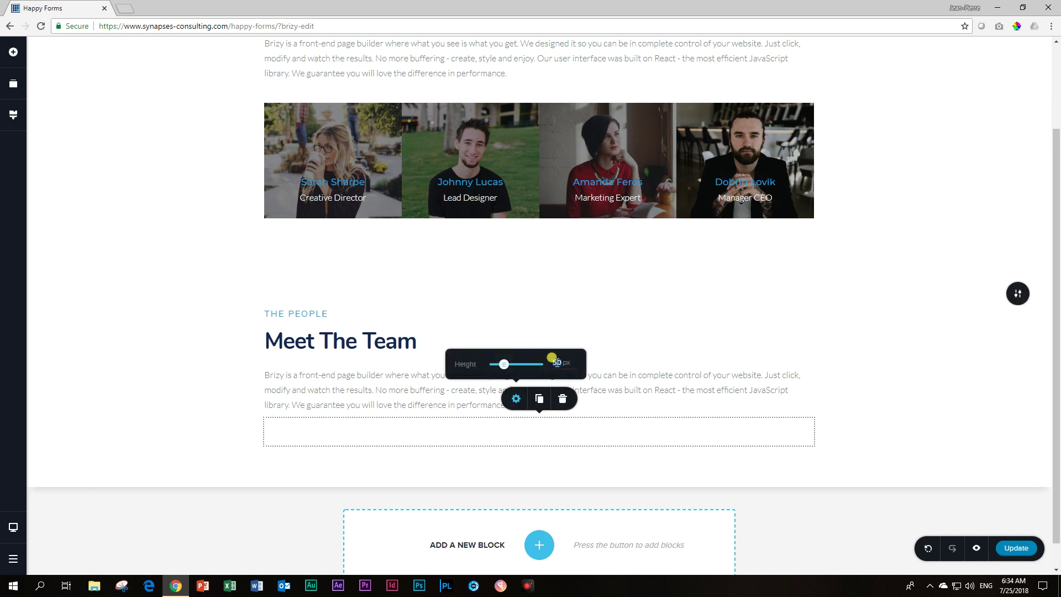
type("30")
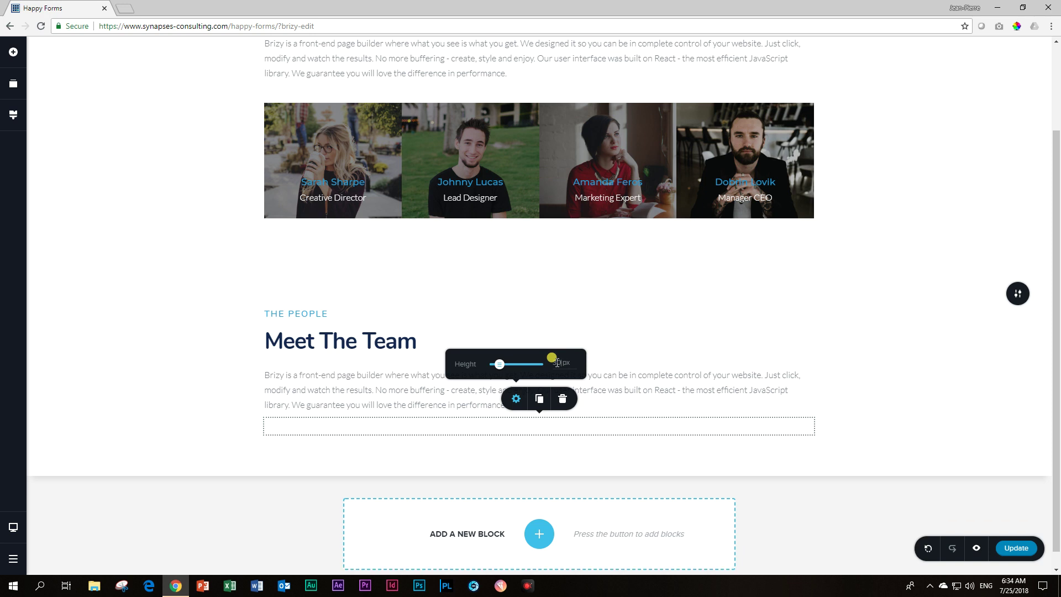
left_click(829, 355)
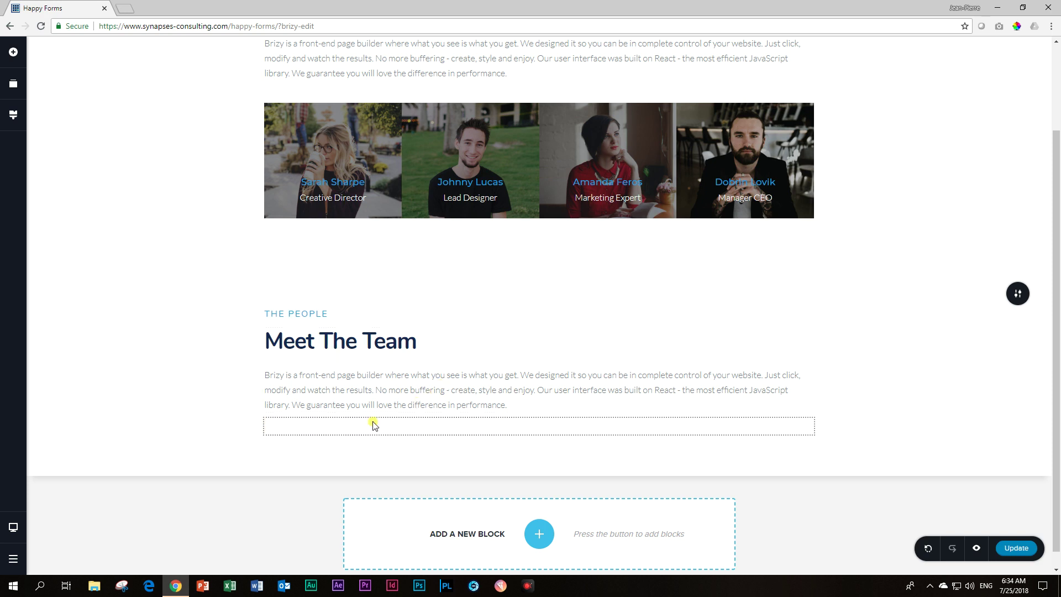
- Drop a column row below the lower paragraph and add columns until there are four
left_click(13, 52)
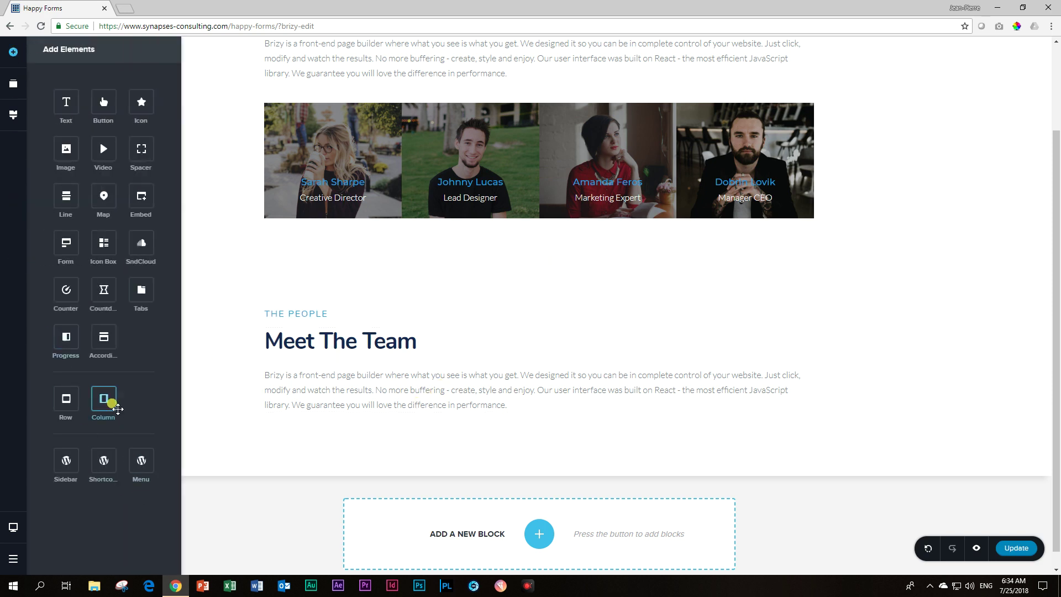
left_click_drag(103, 398, 274, 435)
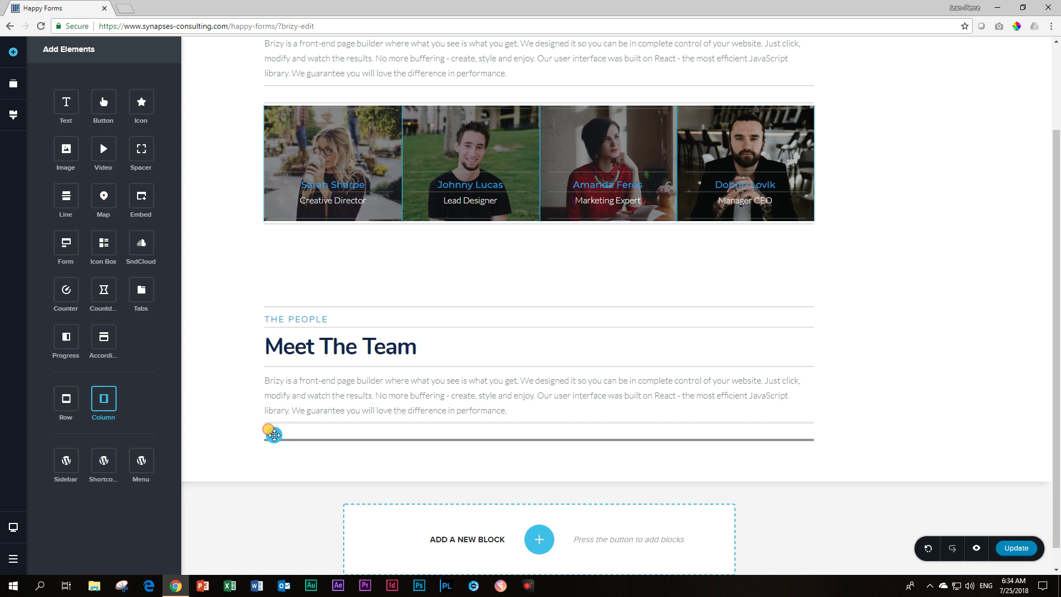
left_click_drag(274, 435, 275, 438)
scroll(348, 407, "down", 1)
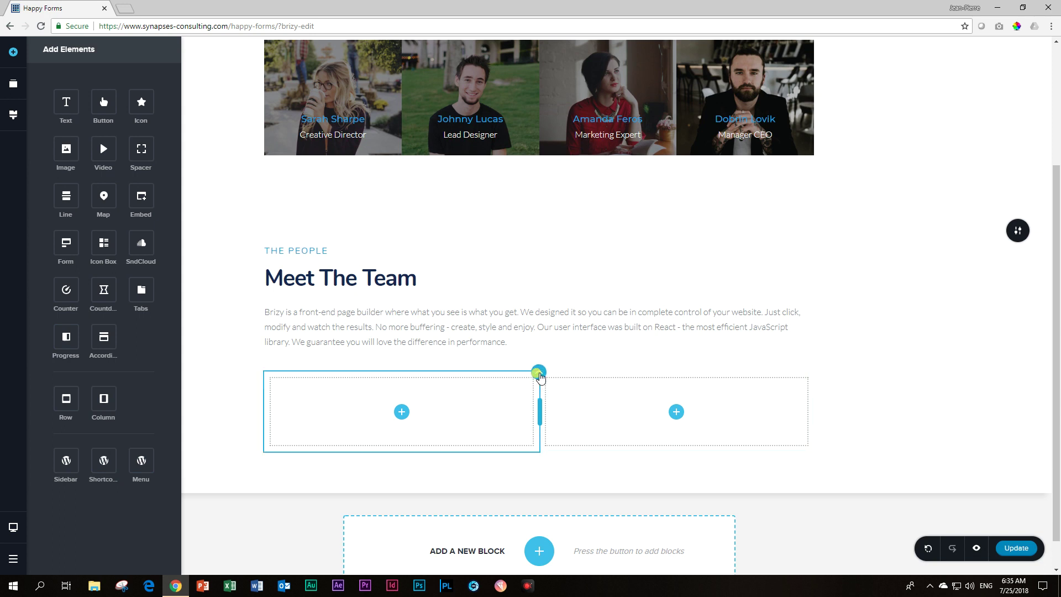
left_click(539, 374)
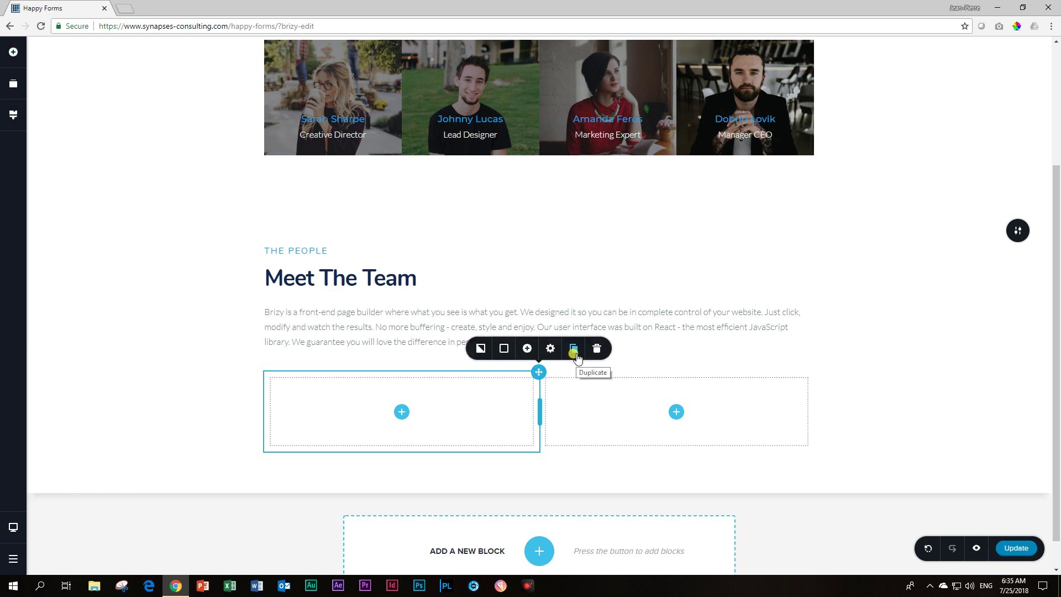
left_click(526, 349)
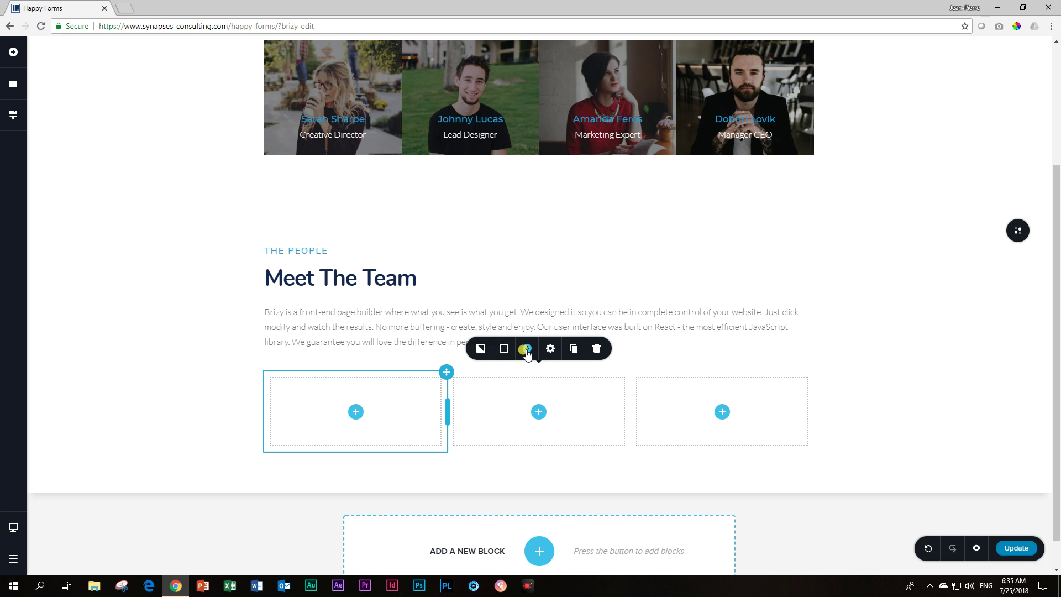
left_click(527, 349)
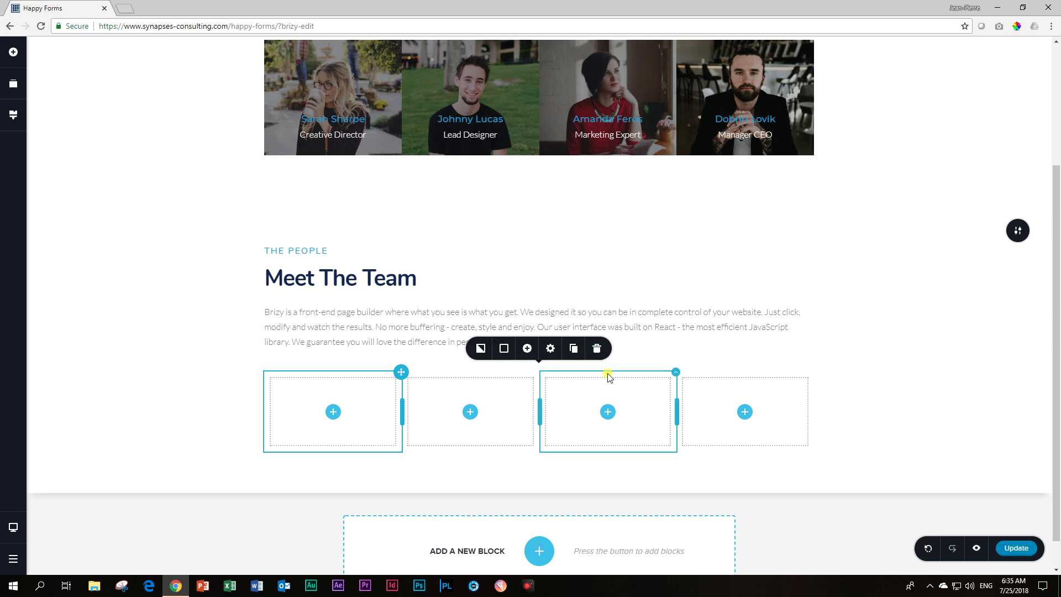
scroll(719, 343, "up", 3)
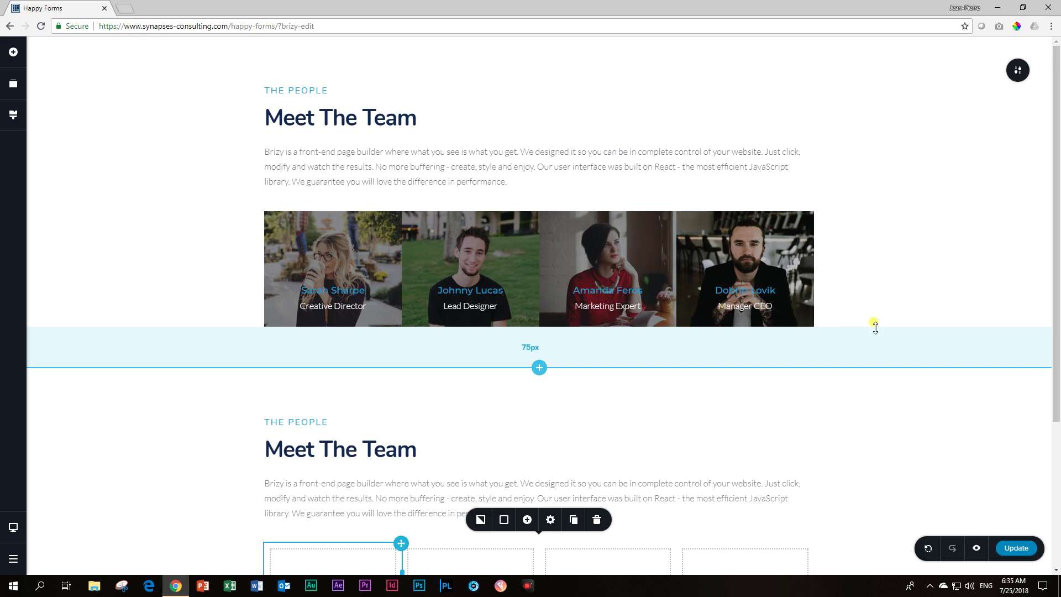
scroll(867, 289, "down", 3)
scroll(865, 301, "up", 3)
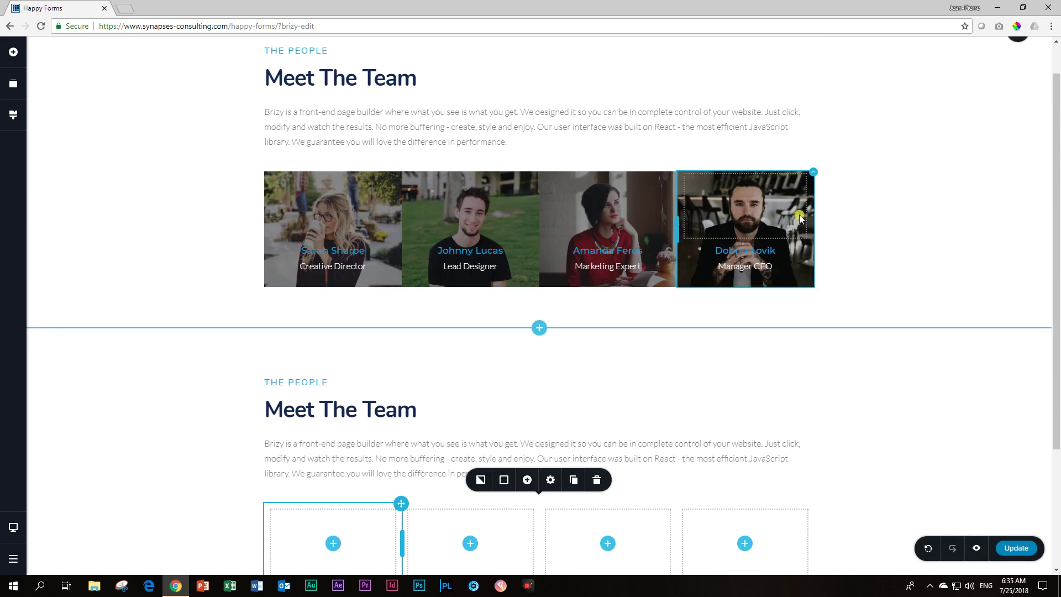
left_click(812, 173)
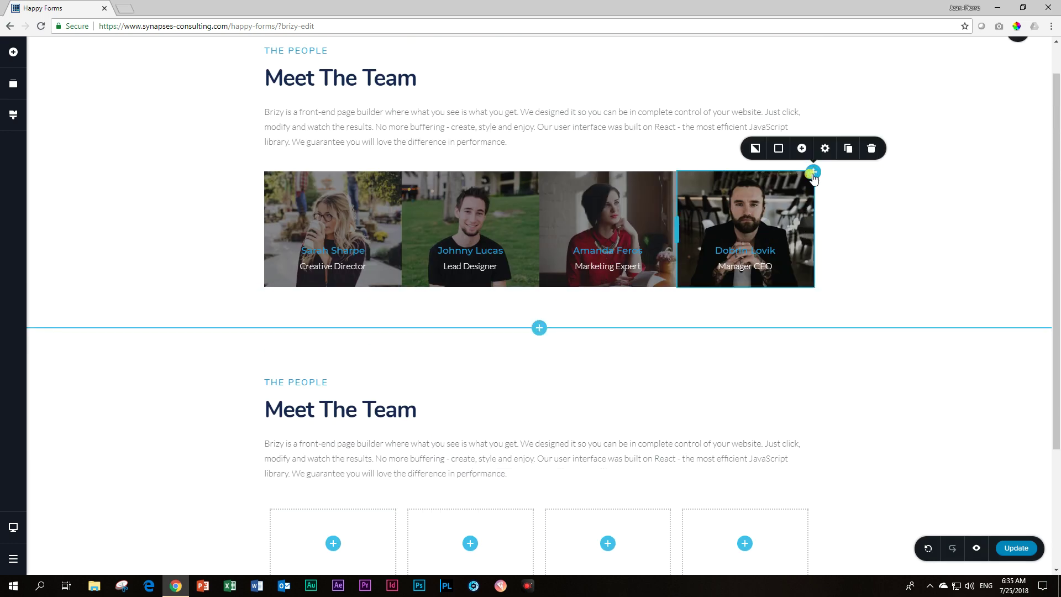
left_click(846, 152)
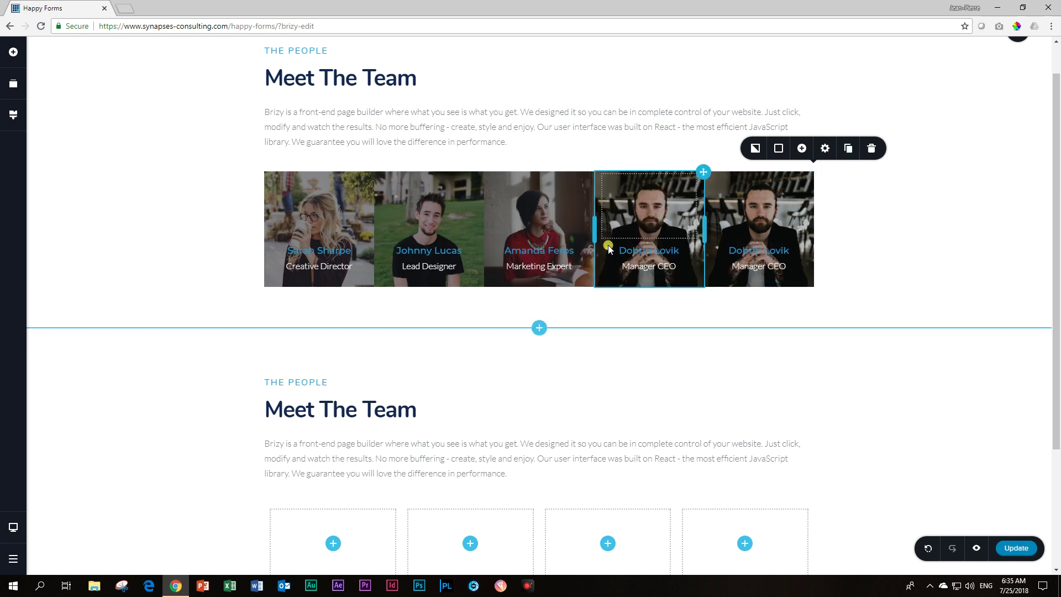
left_click(736, 261)
left_click(871, 148)
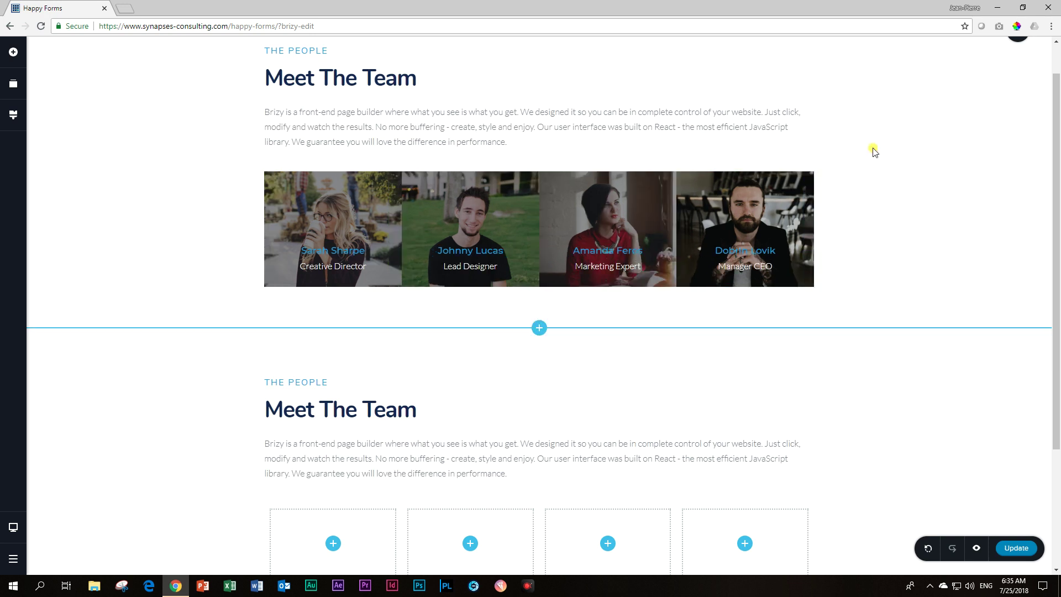
left_click(815, 177)
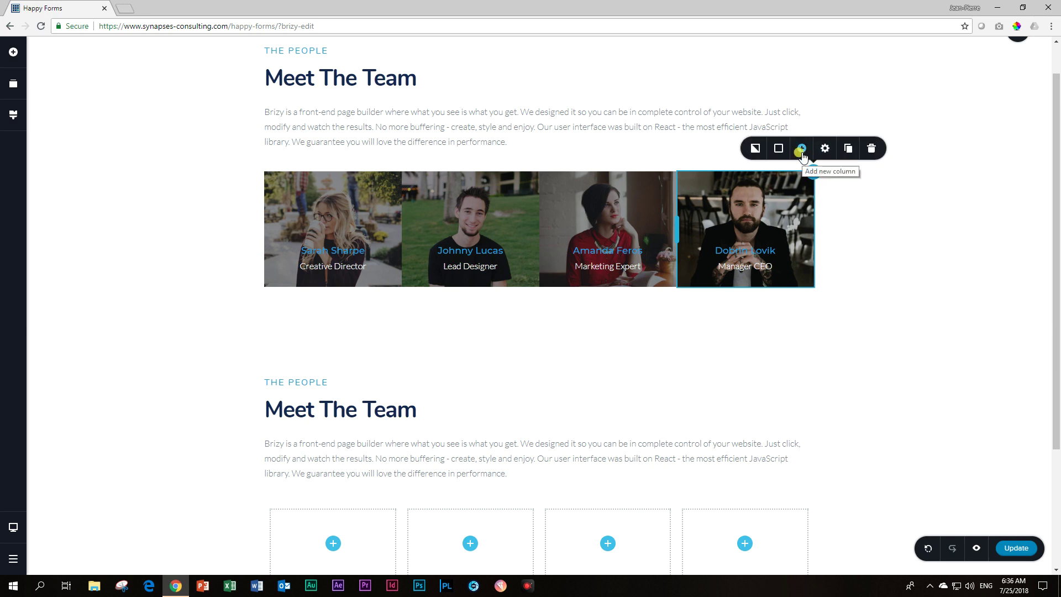
- Add a fifth column to the team row and look at its background image settings
left_click(801, 149)
left_click(647, 270)
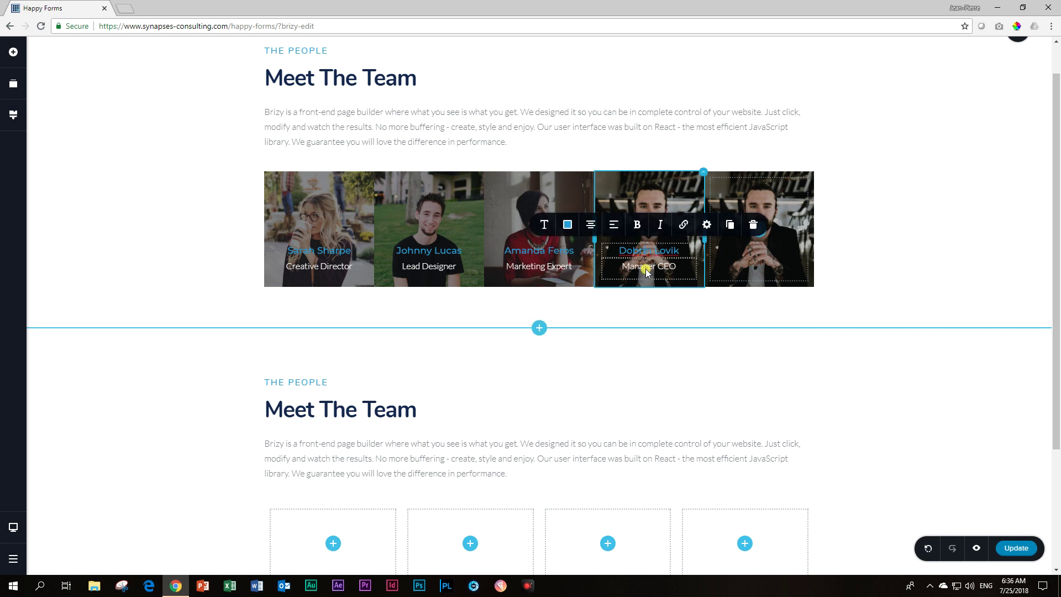
left_click(823, 260)
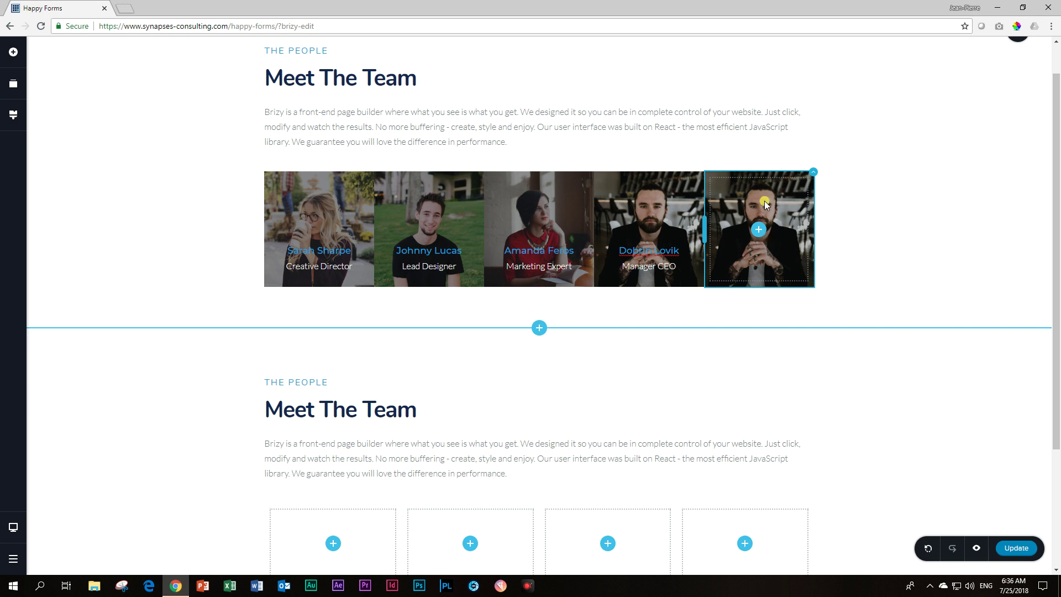
left_click(813, 172)
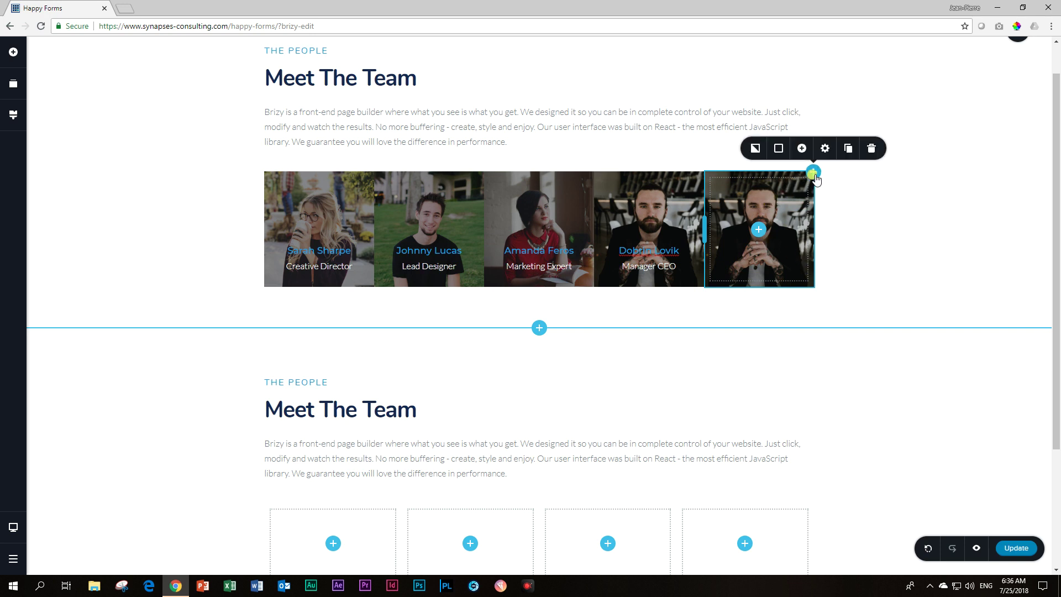
left_click(752, 147)
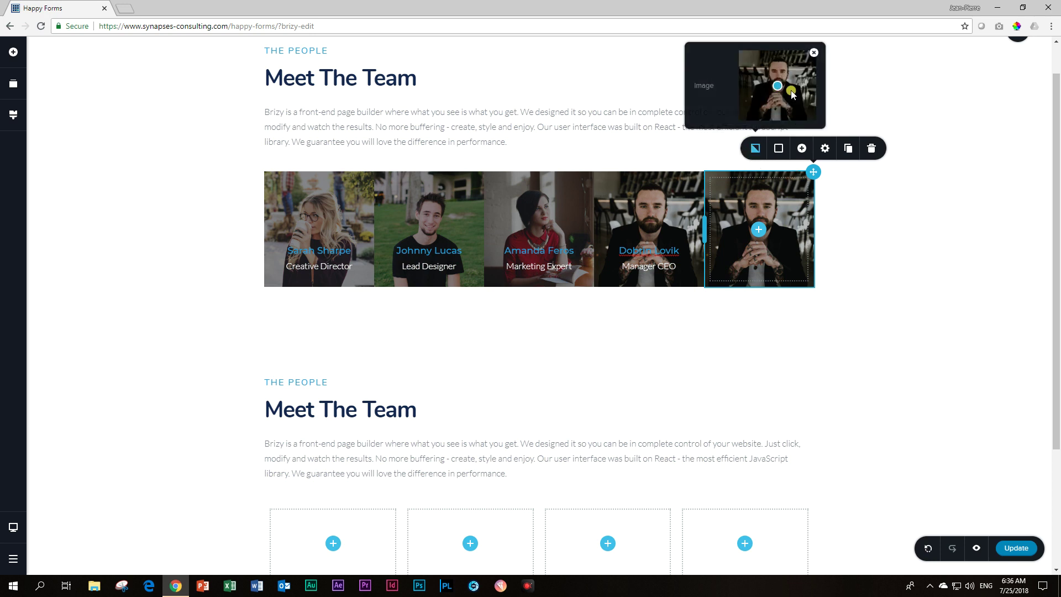
left_click(795, 253)
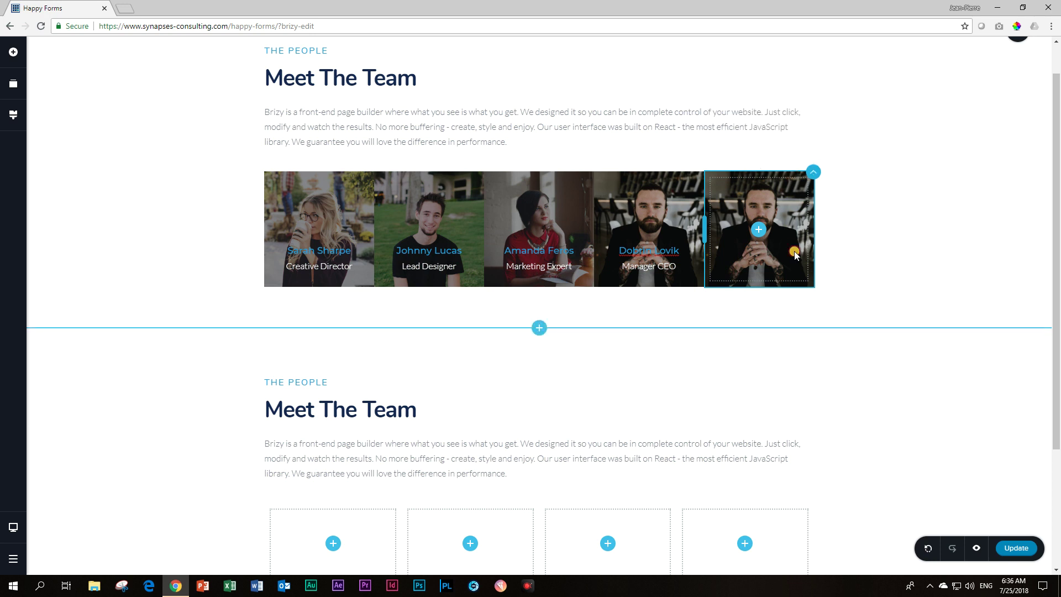
- Delete the duplicate fifth column from the team row
left_click(812, 172)
left_click(870, 150)
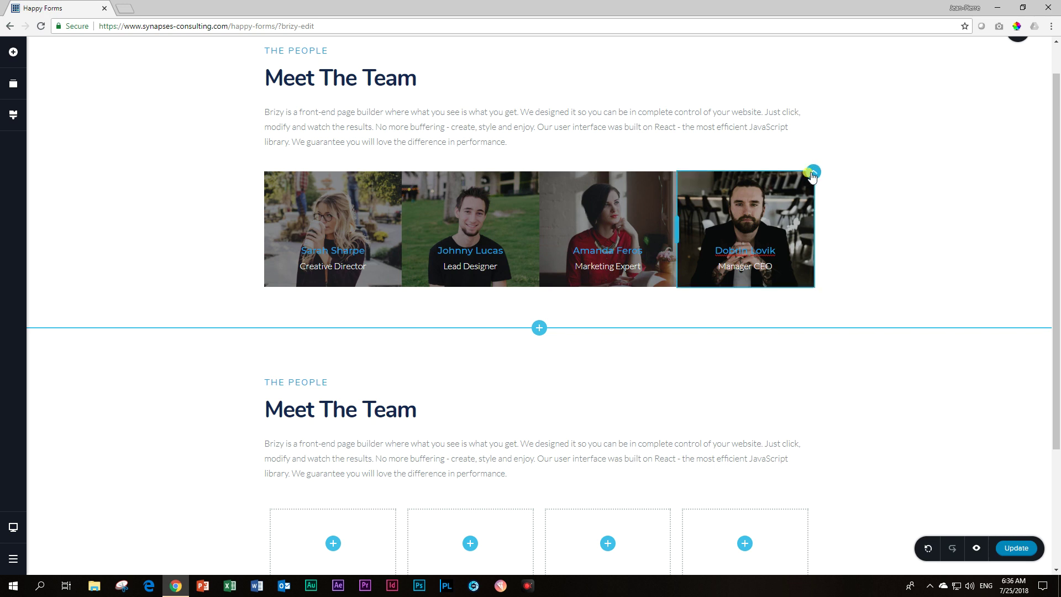
left_click(812, 172)
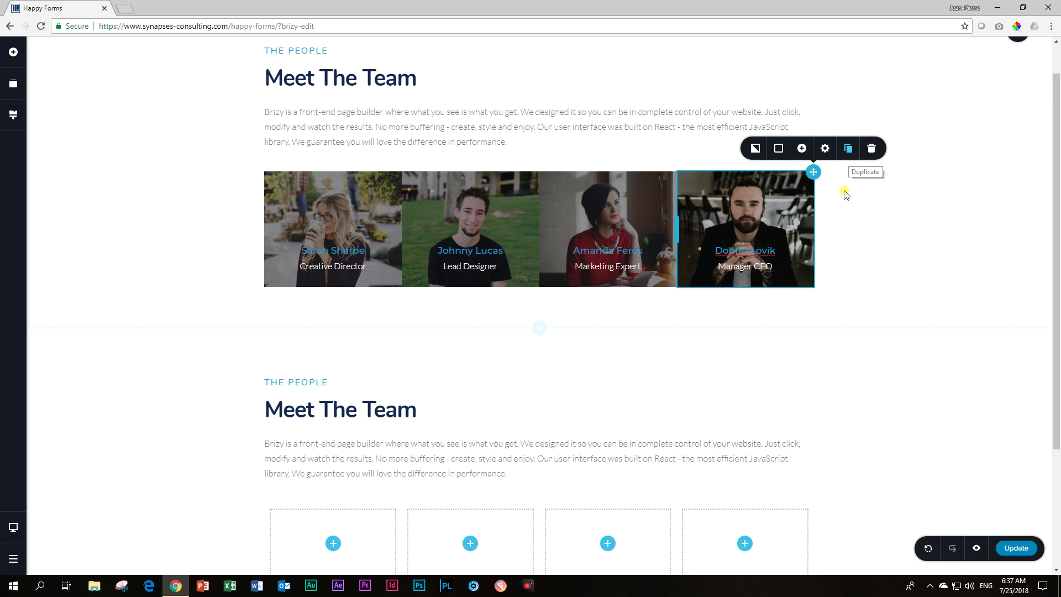
- Review the first top column's background image and its focal point setting
scroll(851, 205, "down", 3)
scroll(327, 367, "up", 2)
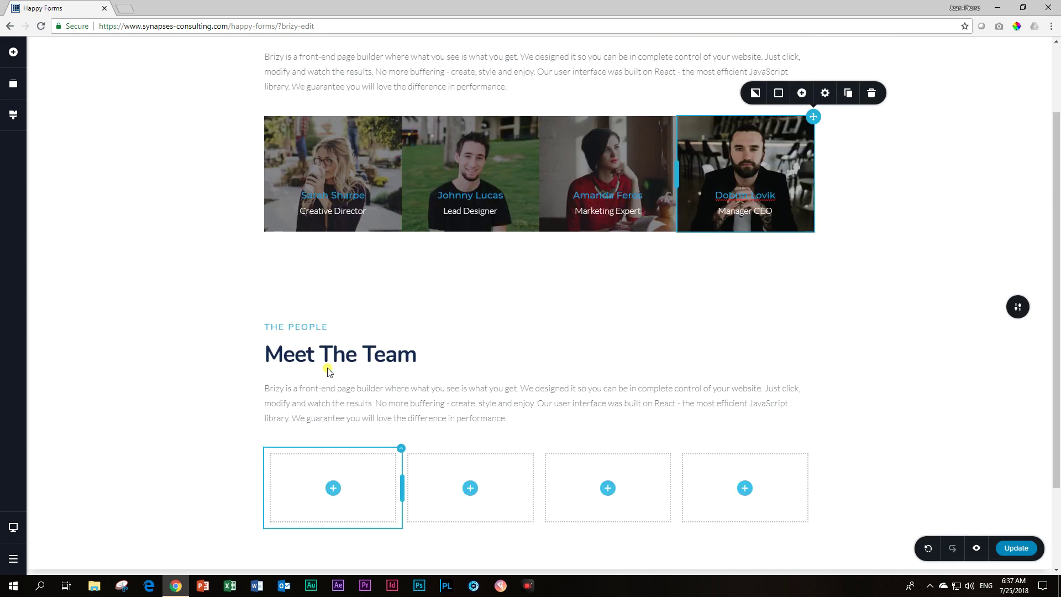
scroll(329, 374, "down", 2)
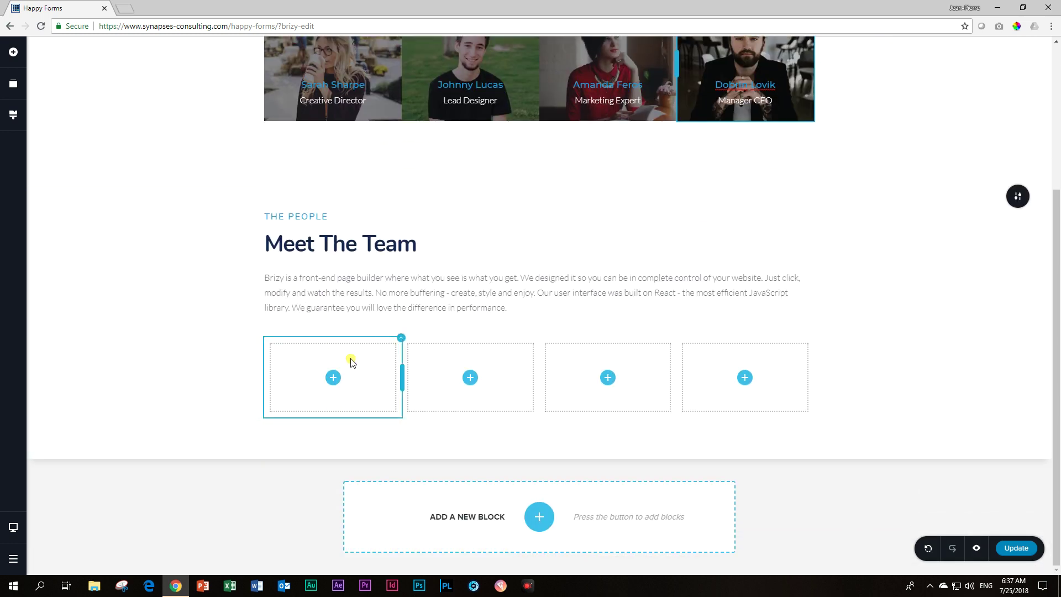
scroll(350, 360, "up", 2)
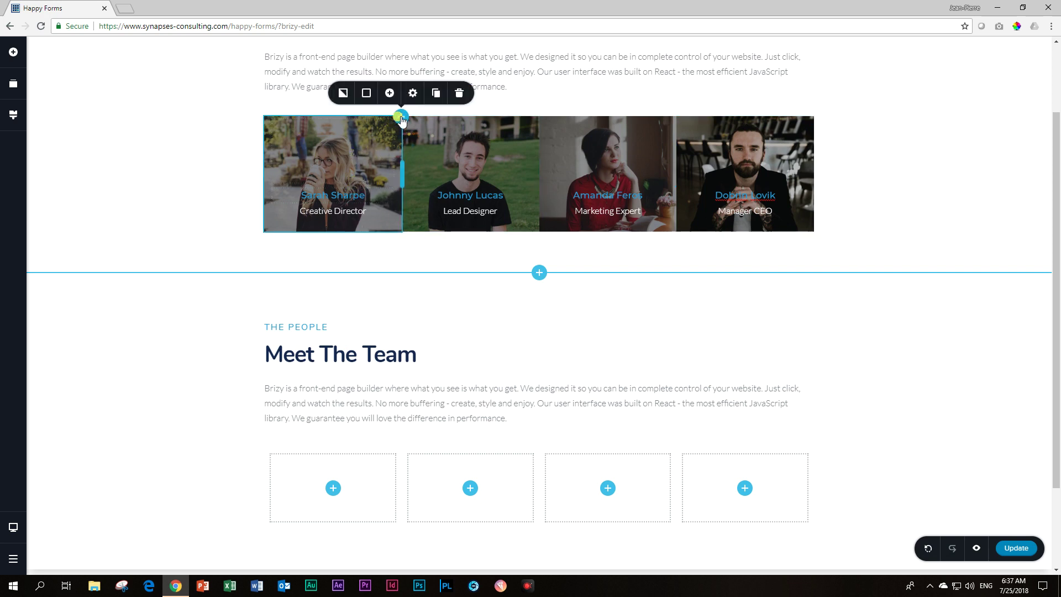
left_click(343, 95)
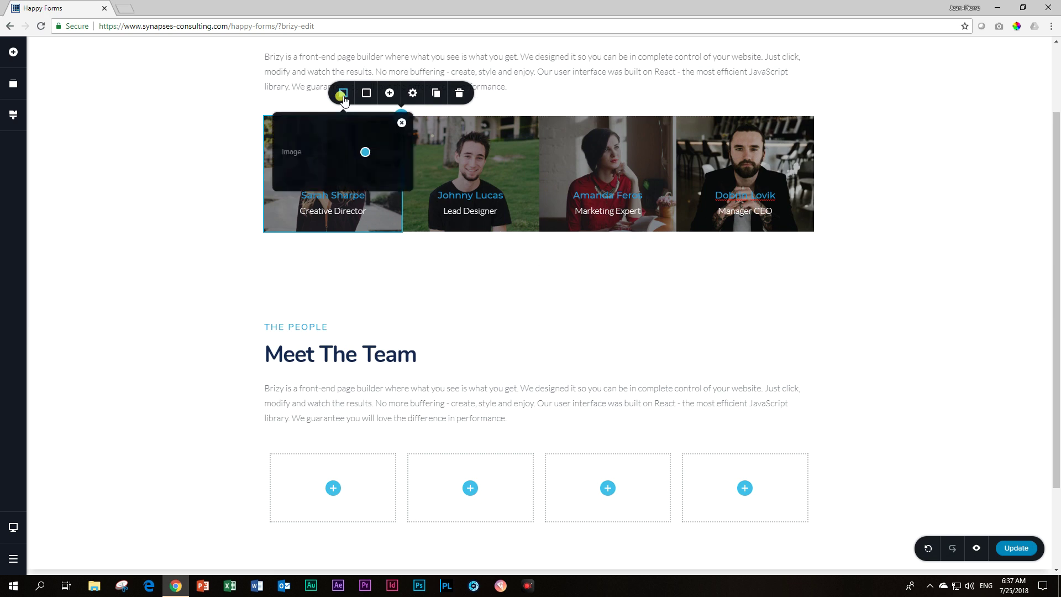
left_click(365, 152)
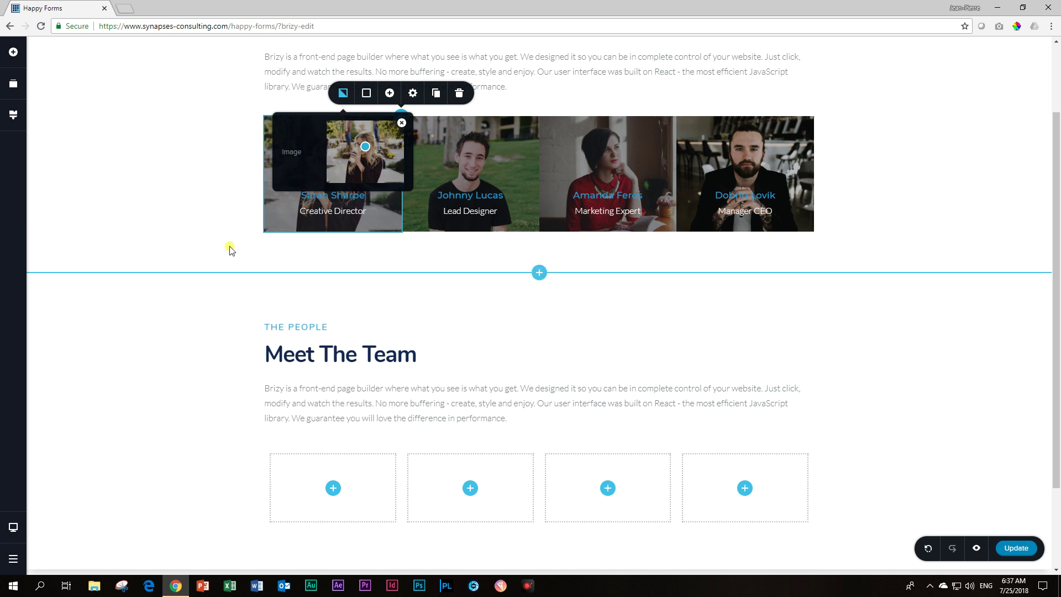
- Set the first lower column's background to the Media Library photo of the man in sunglasses
left_click(384, 466)
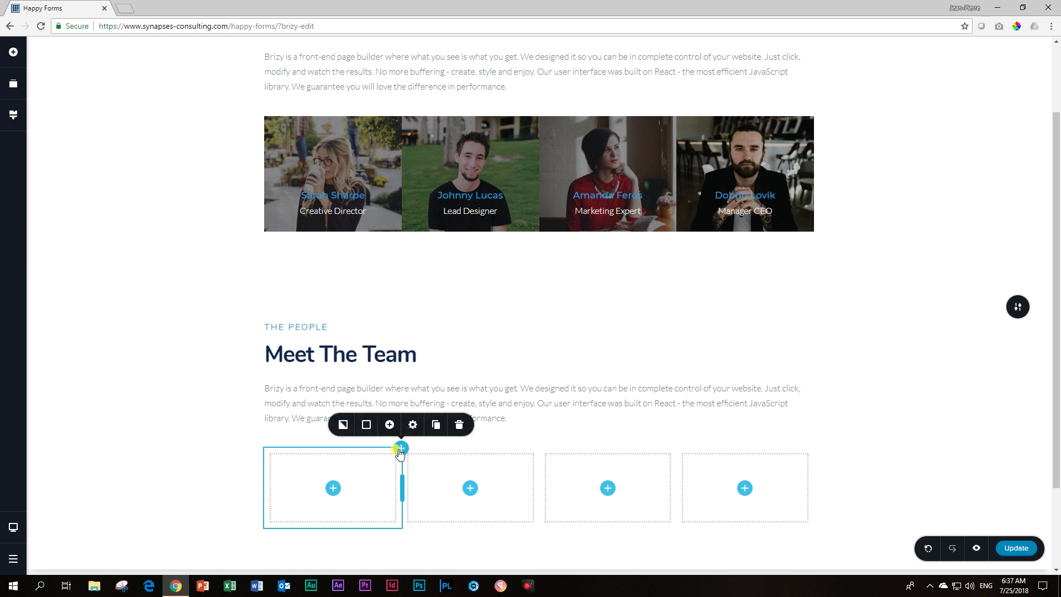
left_click(342, 427)
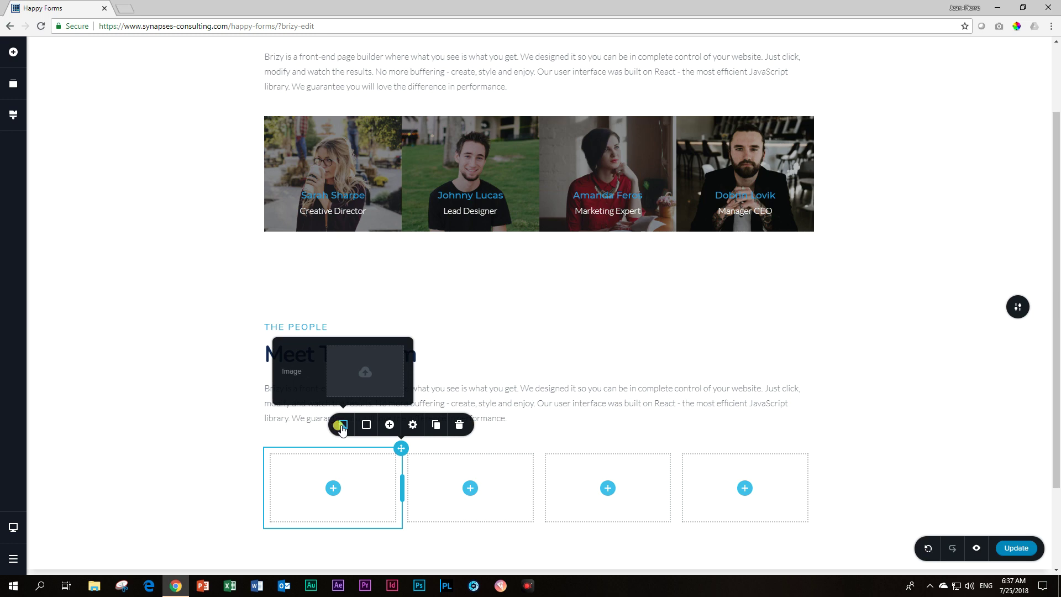
left_click(362, 377)
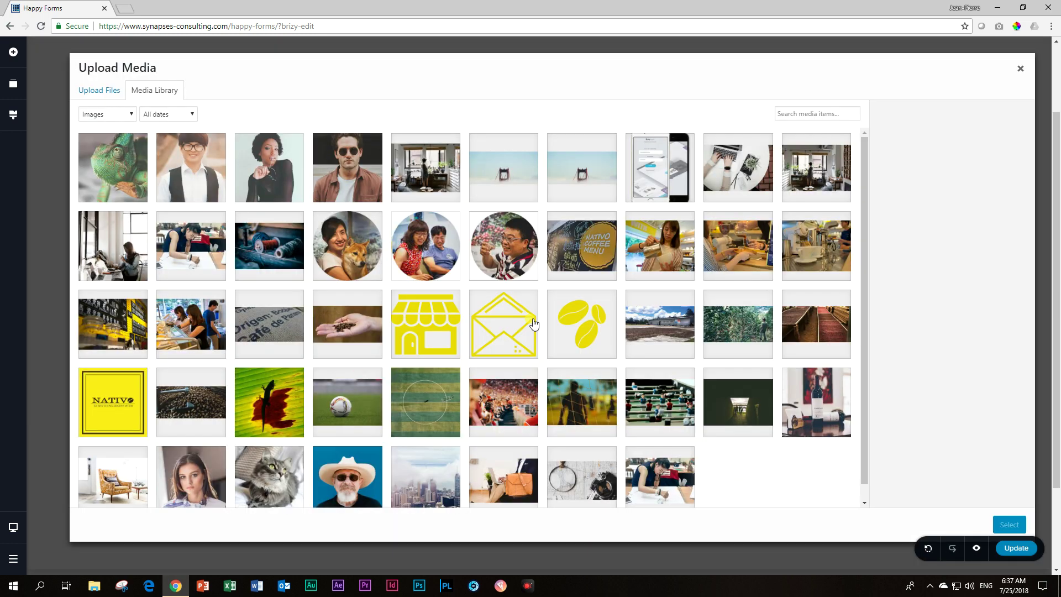
left_click(356, 173)
left_click(1009, 525)
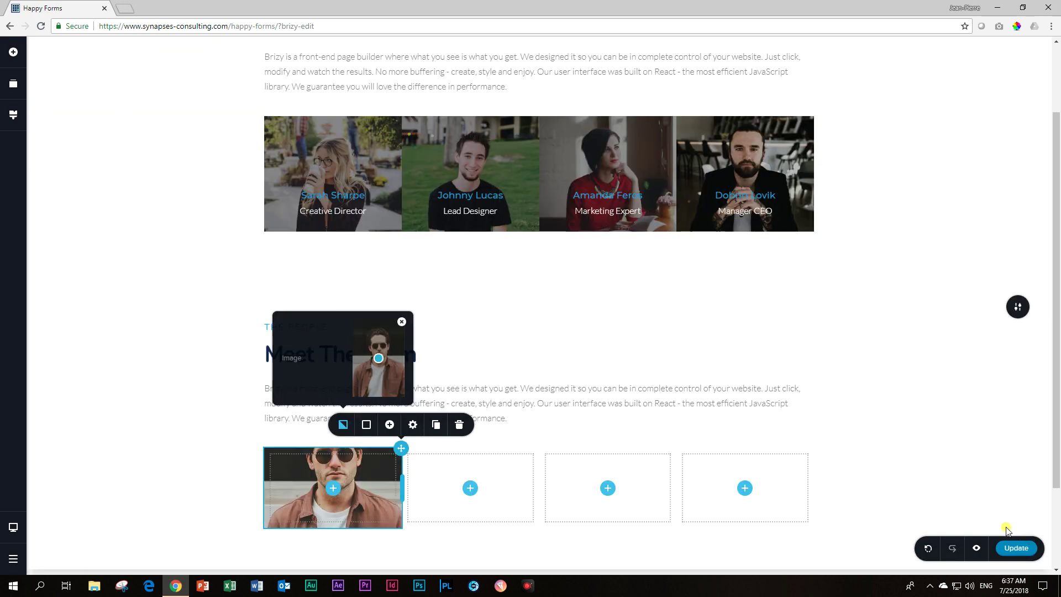
- Drop two Text elements into the first lower photo column
scroll(179, 478, "down", 1)
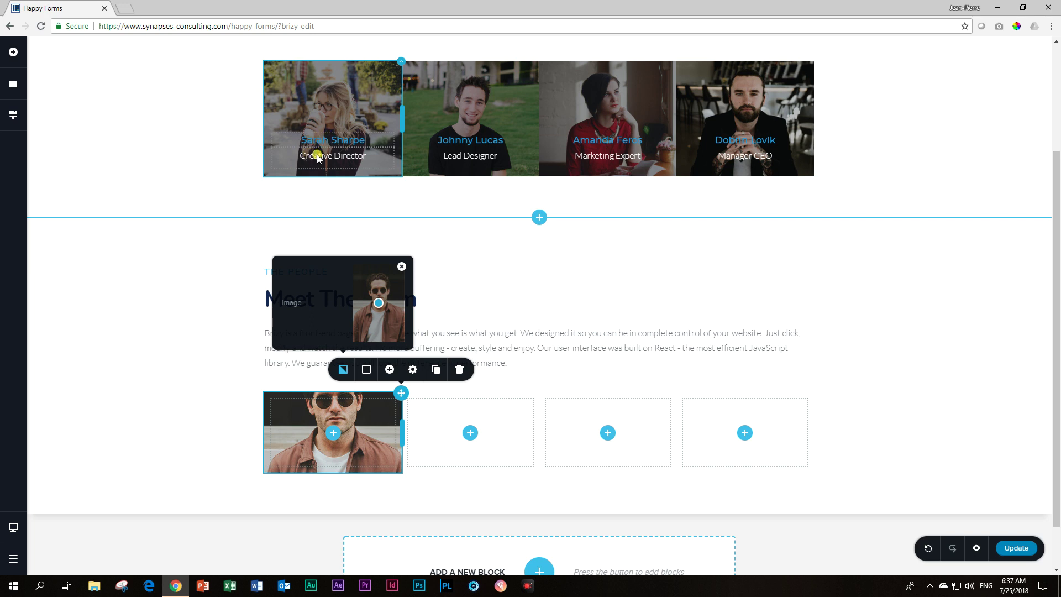
left_click(12, 53)
left_click_drag(66, 102, 331, 439)
left_click_drag(66, 102, 282, 389)
- Replace the two placeholder paragraphs with a team member's name and a role caption
double_click(347, 434)
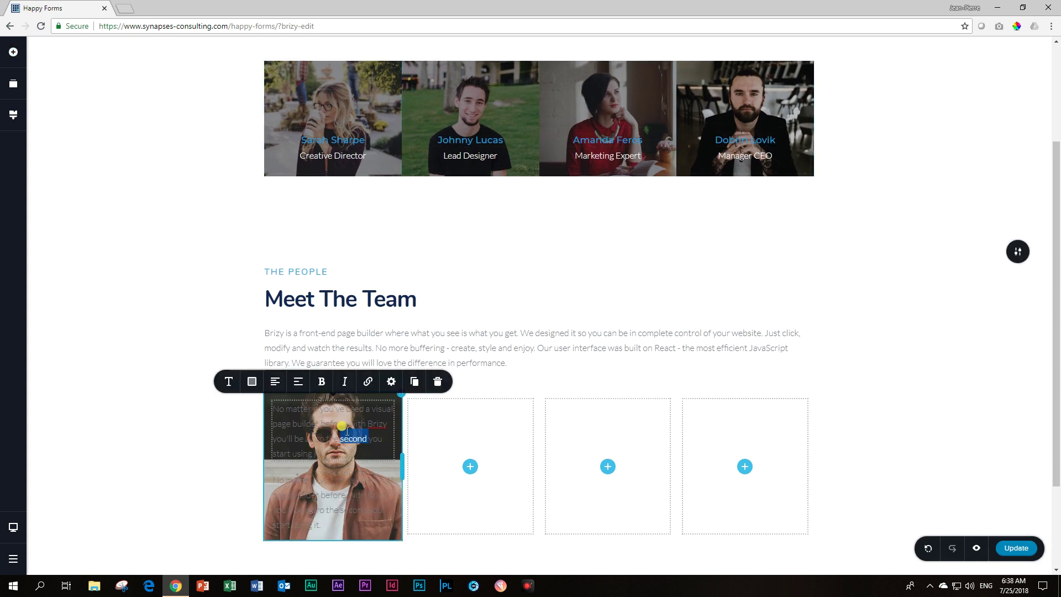
triple_click(347, 434)
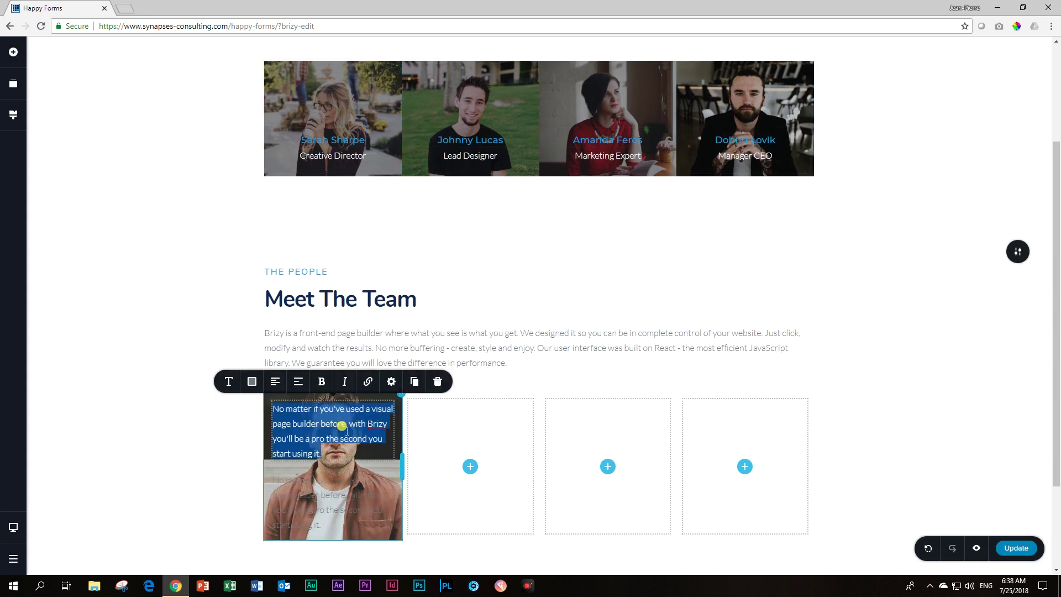
type("Casper Paul")
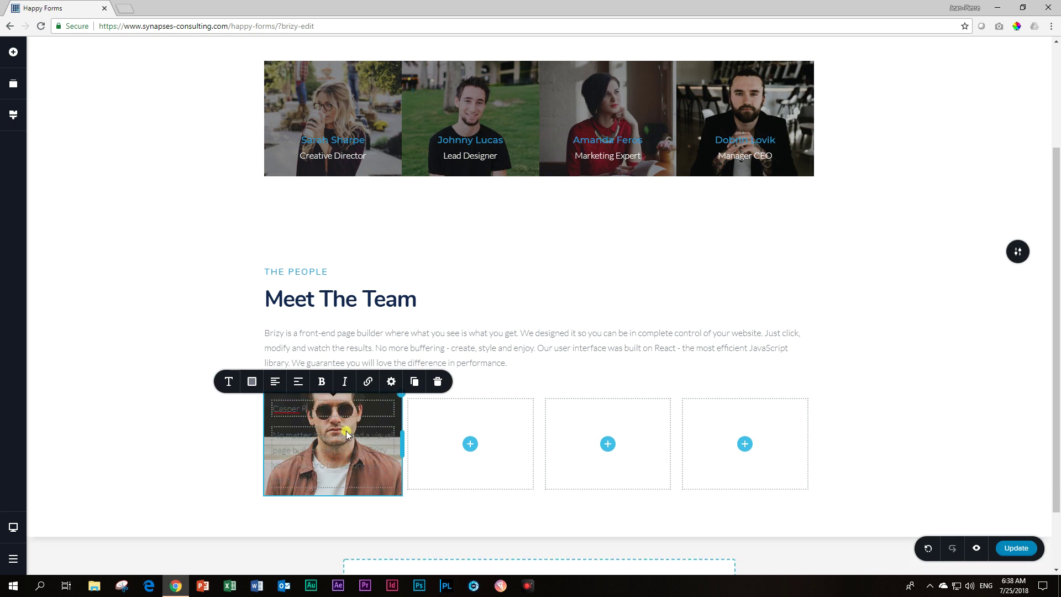
double_click(331, 460)
triple_click(331, 456)
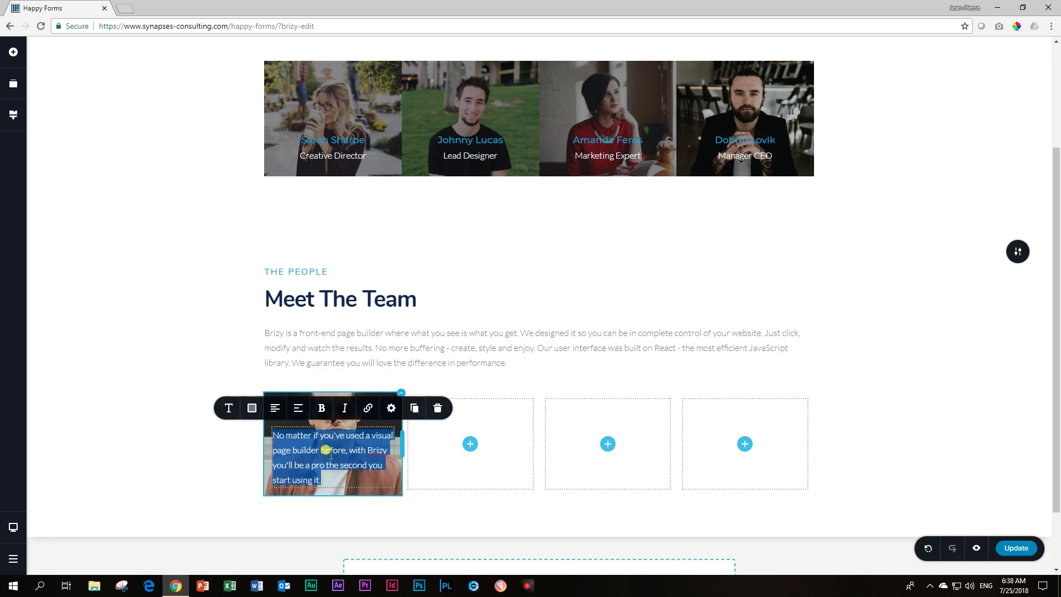
key("BackSpace")
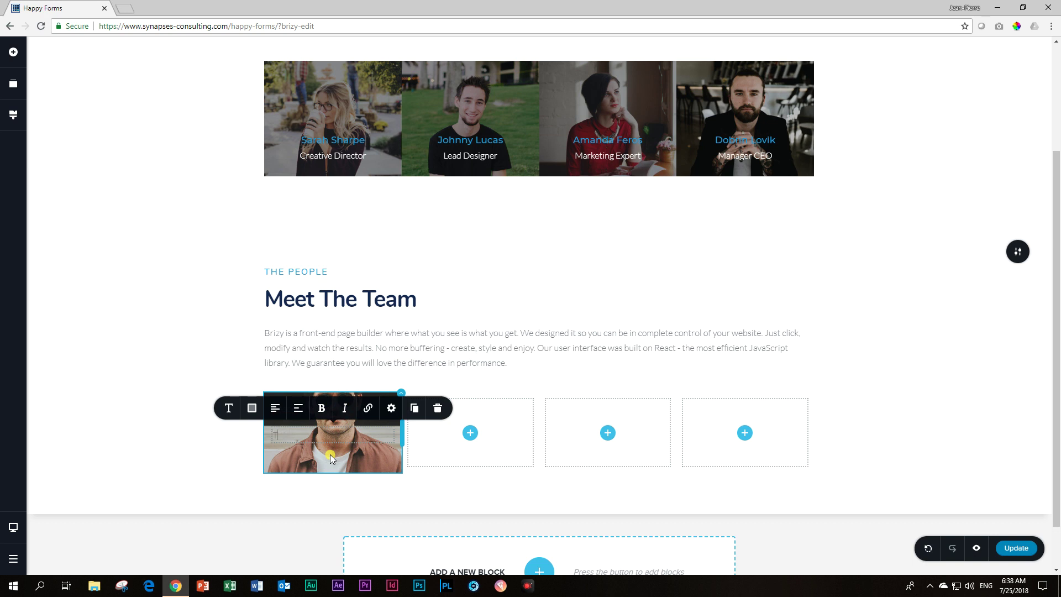
type("The Guy")
- Style the new name as a centred blue Heading 6, matching the top-row names
left_click(331, 137)
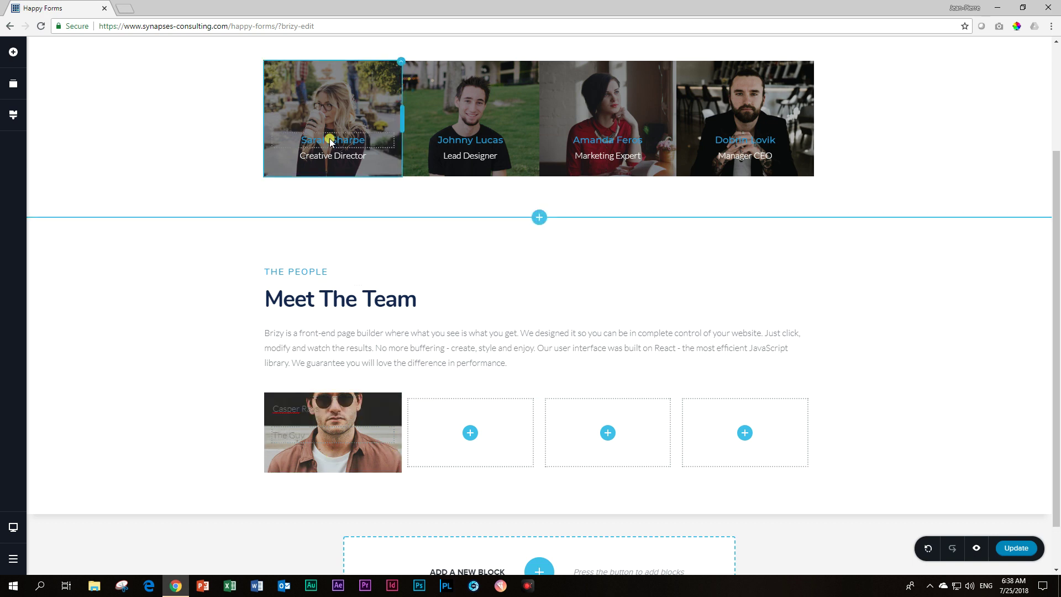
left_click(228, 113)
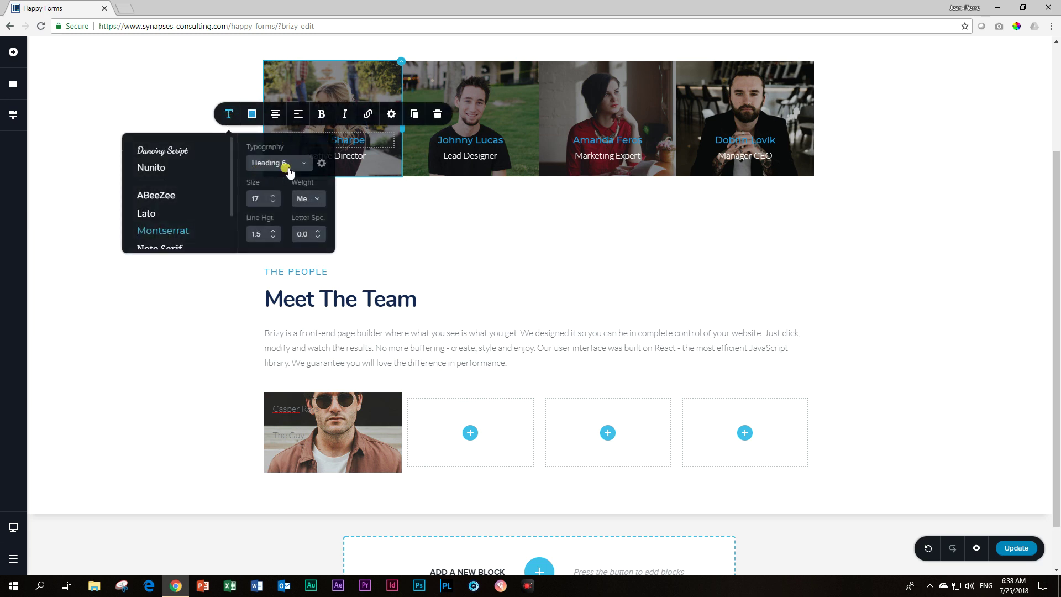
left_click(311, 411)
left_click(237, 379)
left_click(301, 272)
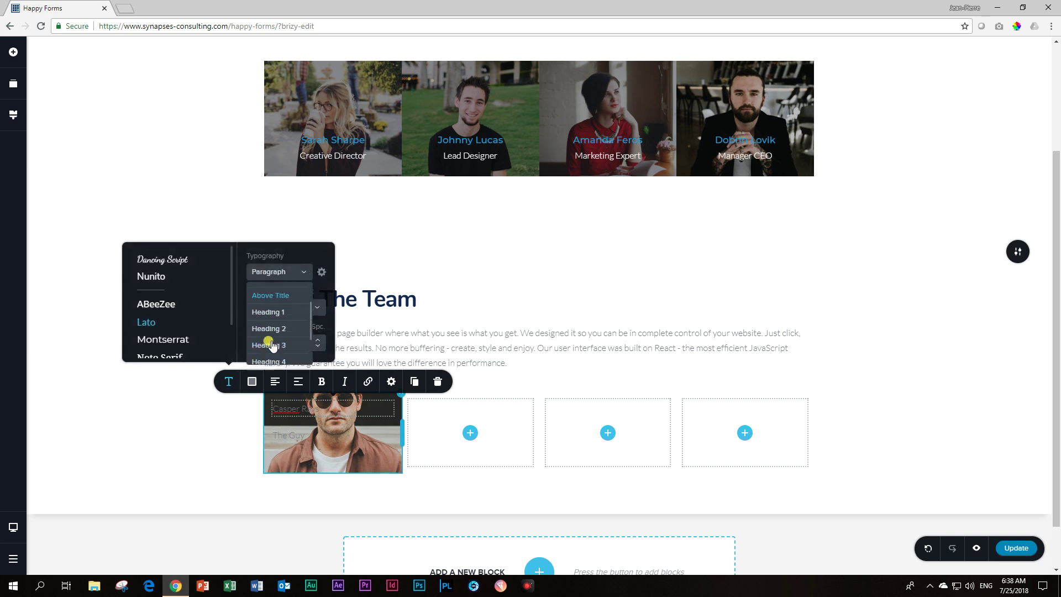
scroll(271, 343, "down", 2)
left_click(272, 348)
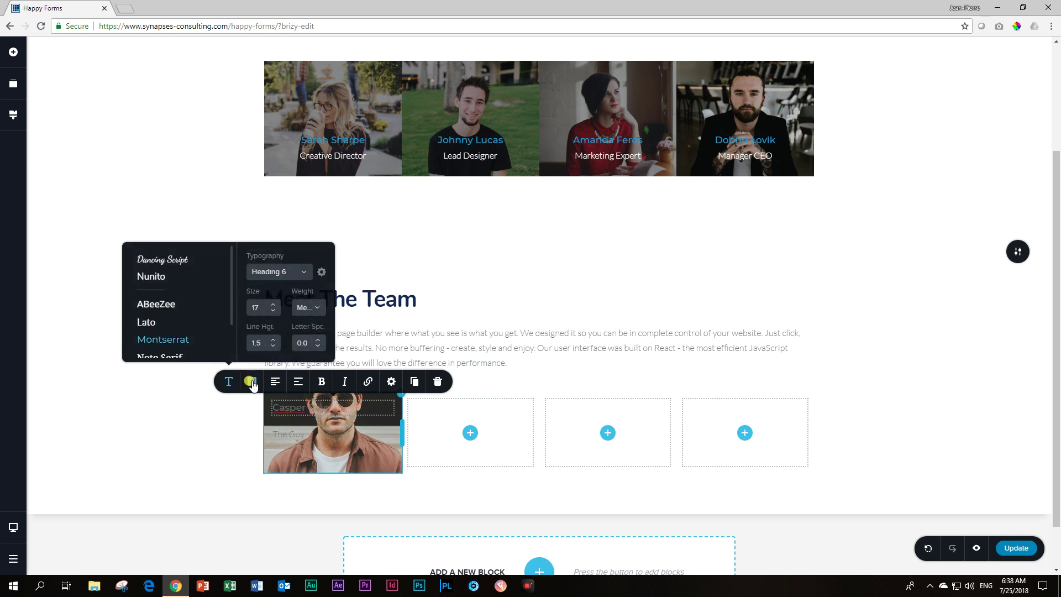
left_click(252, 382)
left_click(224, 334)
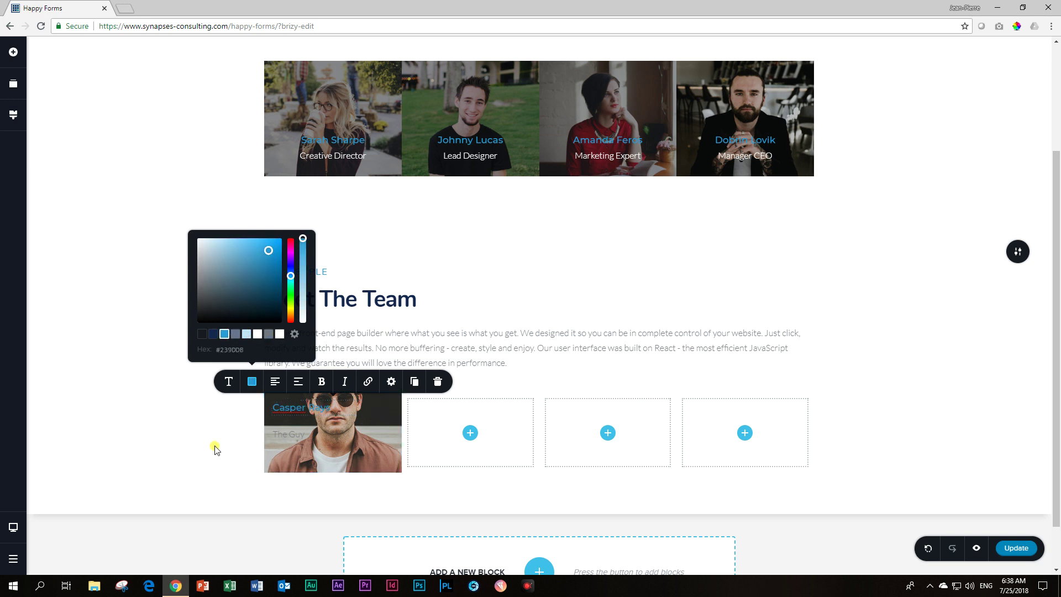
left_click(274, 382)
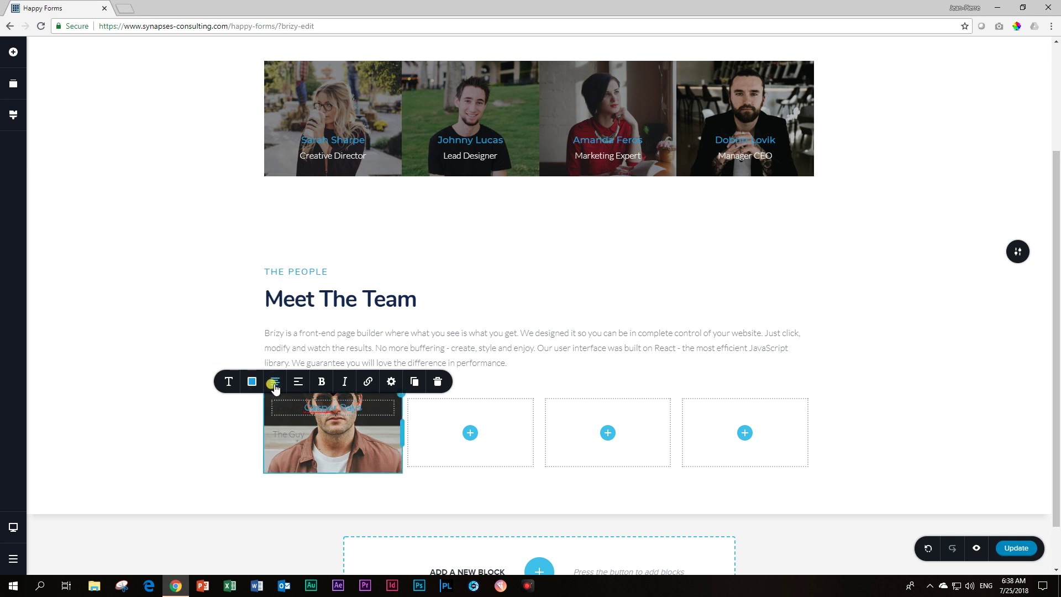
- Make the 'The Guy' role line white and centred, like the top-row captions
left_click(343, 156)
left_click(227, 127)
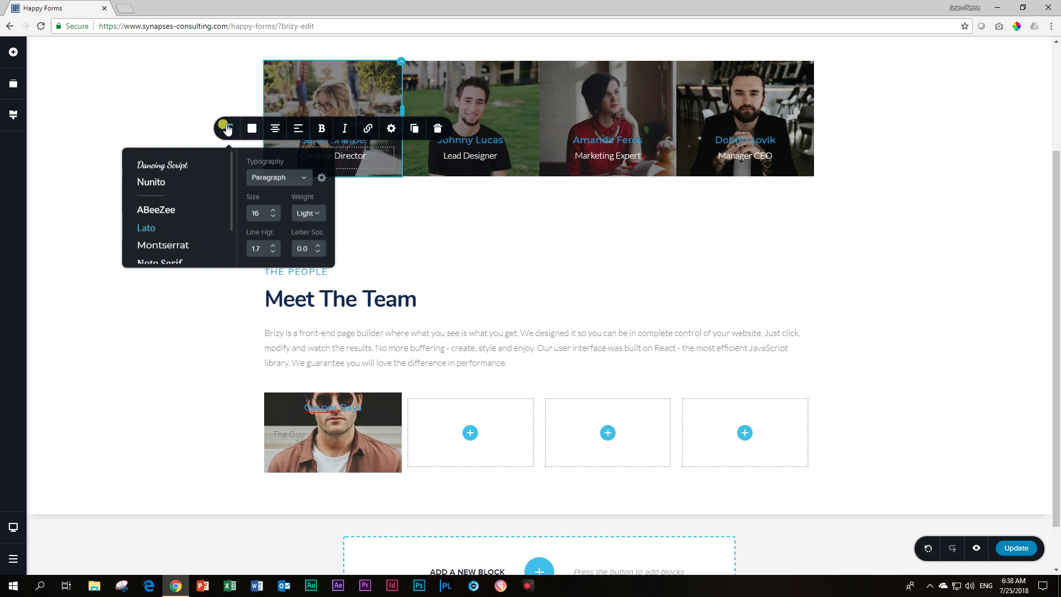
left_click(303, 434)
left_click(229, 407)
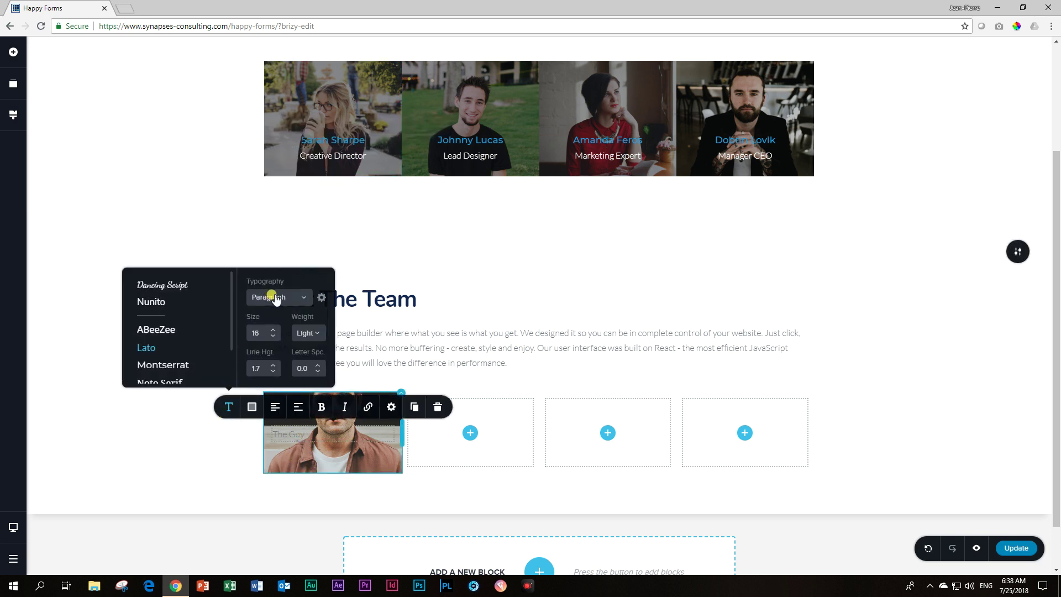
left_click(252, 407)
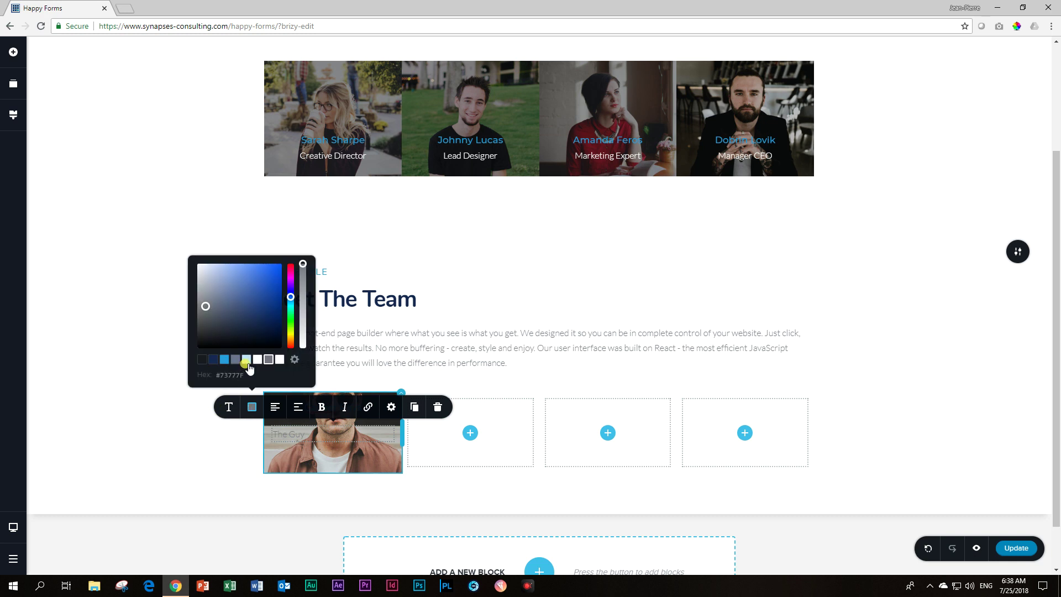
left_click(279, 360)
left_click(275, 409)
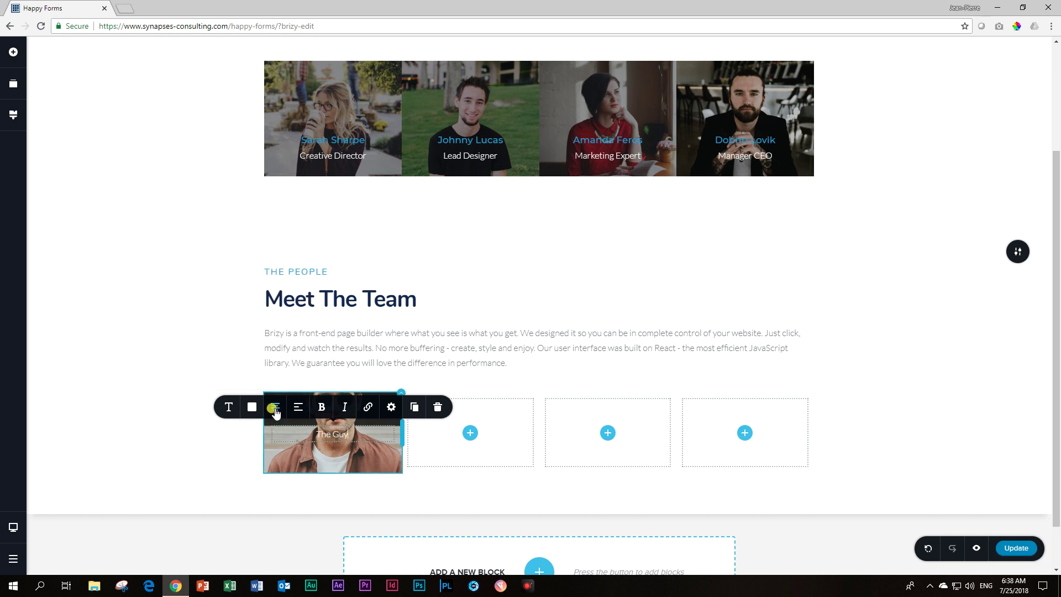
left_click(201, 462)
mouse_move(359, 252)
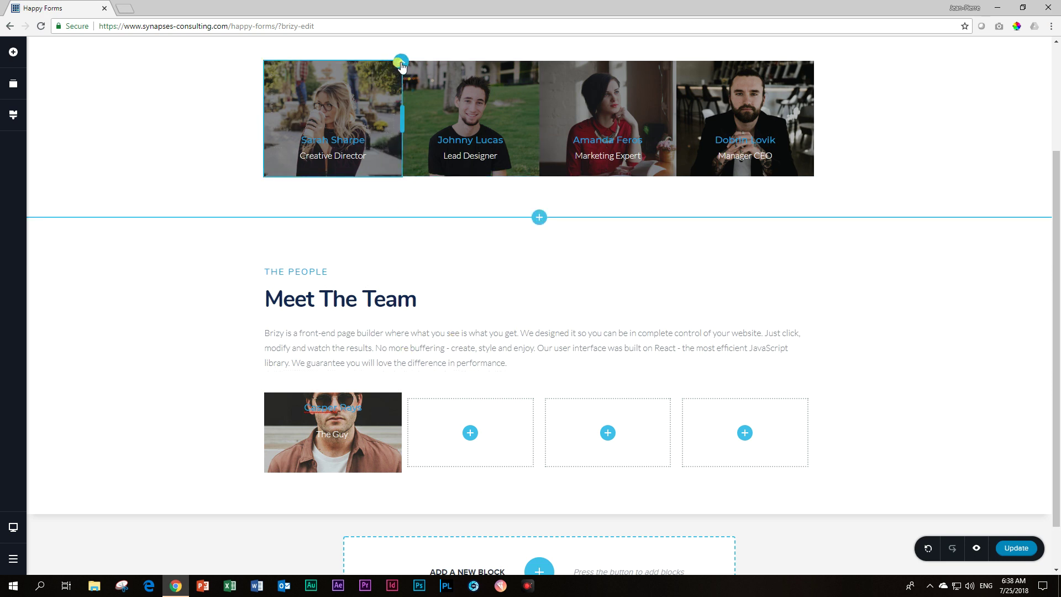
- Align the new column's name and role captions to the bottom, as in the top column
left_click(402, 63)
left_click(412, 85)
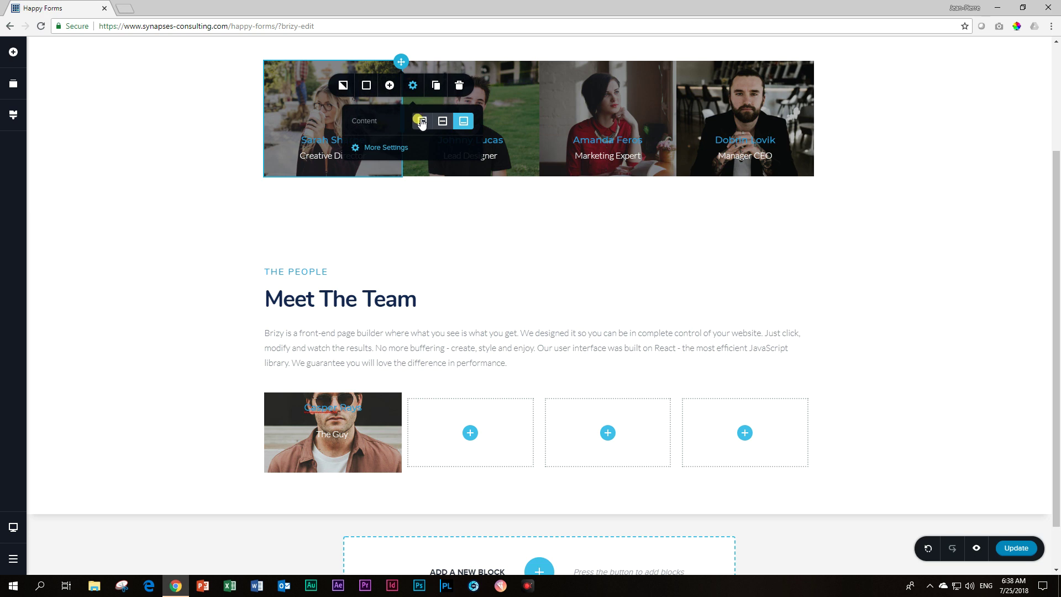
left_click(402, 395)
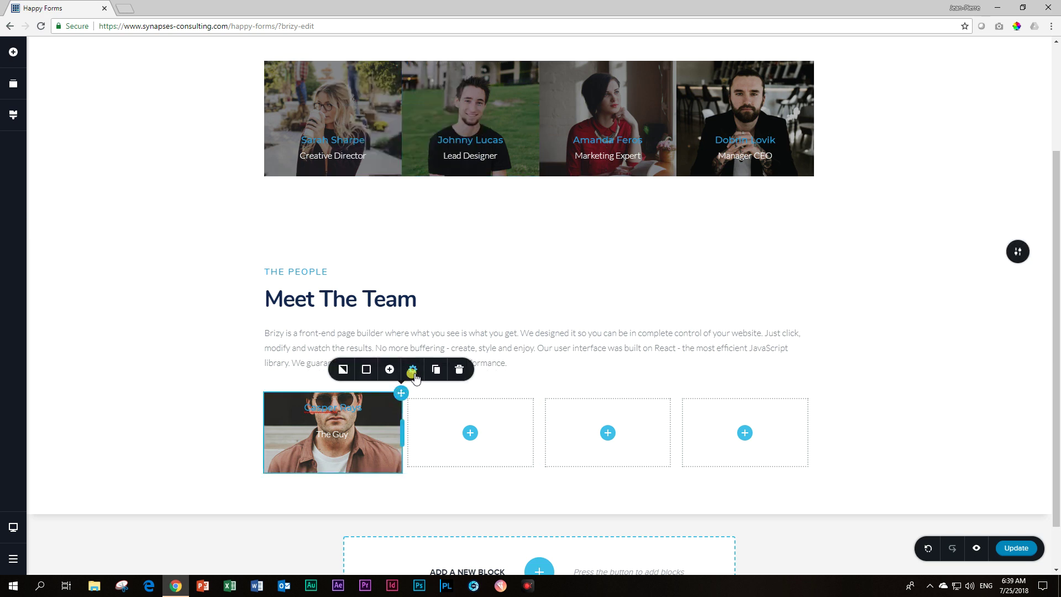
left_click(413, 369)
left_click(463, 311)
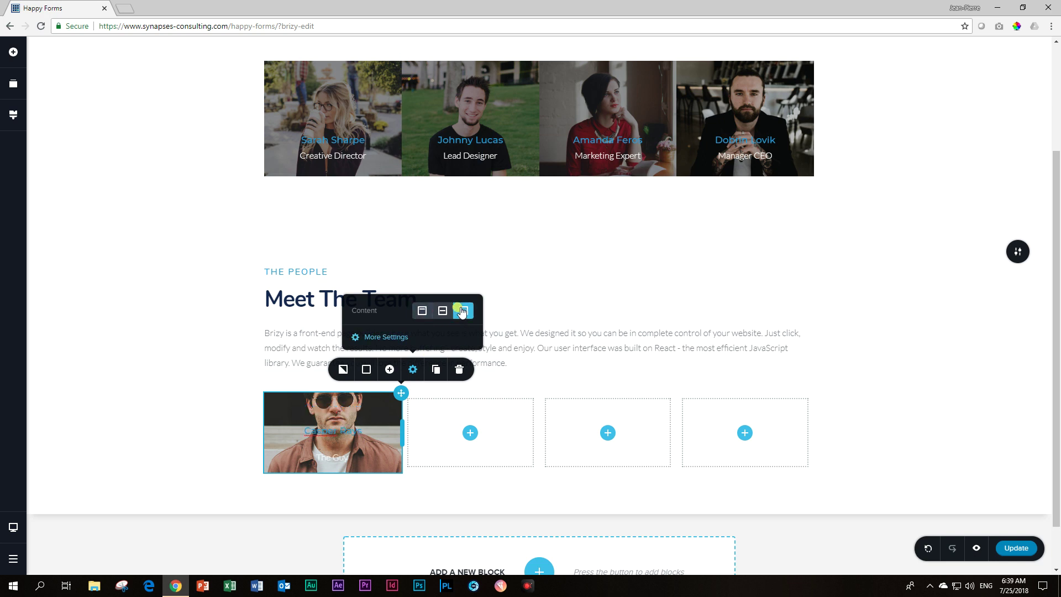
left_click(186, 421)
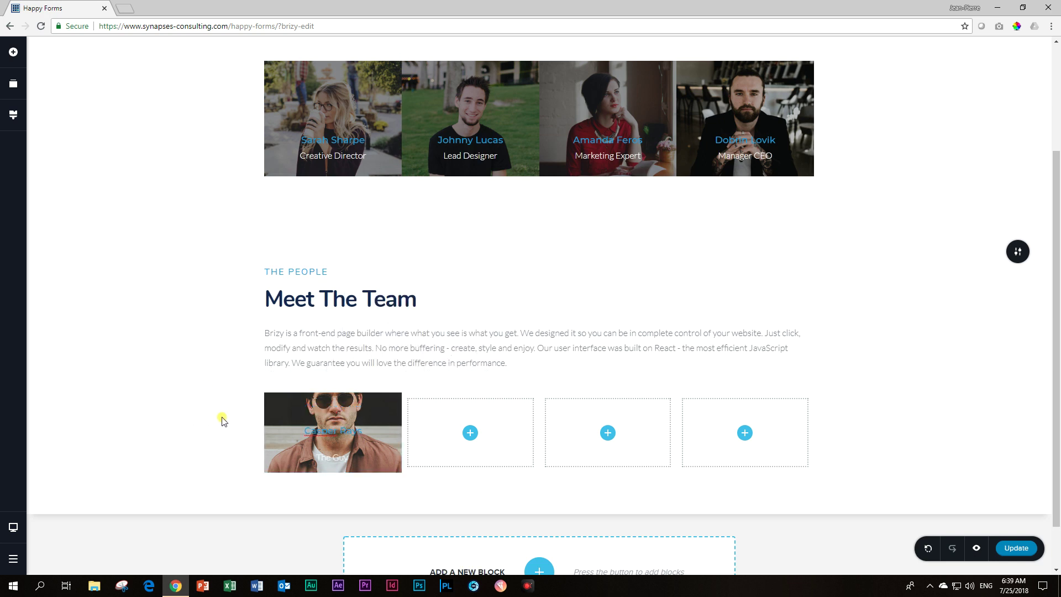
- Give the new column's name a 10 px bottom margin, matching the top-row card names
left_click(316, 428)
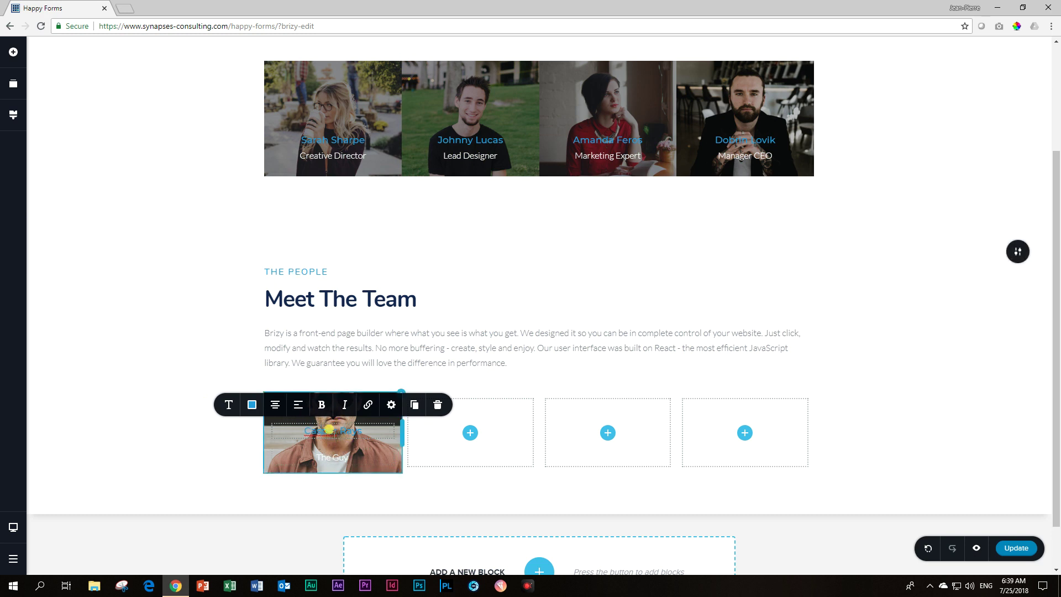
left_click(332, 133)
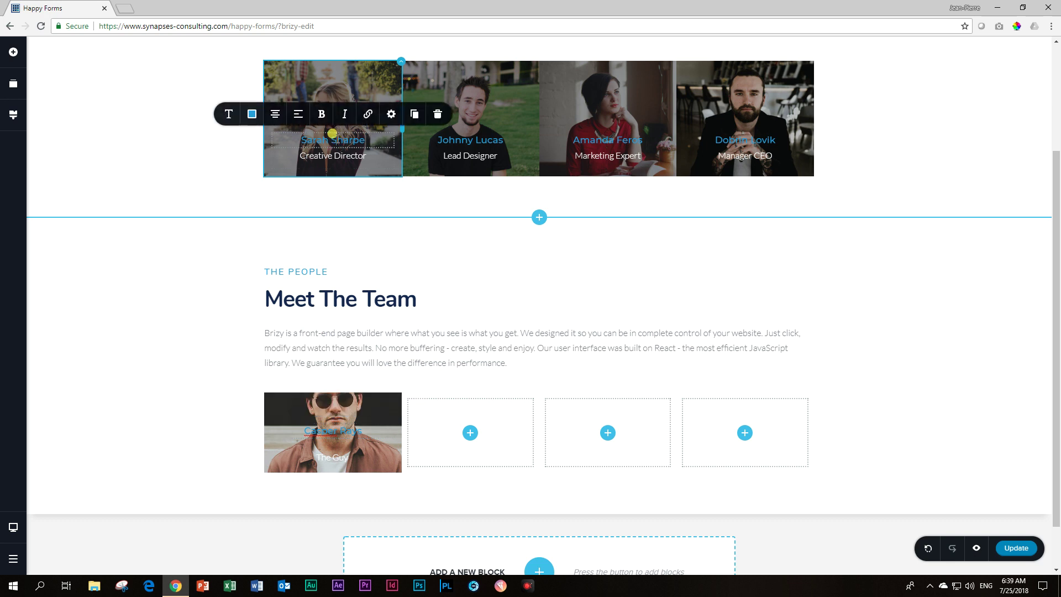
left_click(390, 115)
left_click(364, 233)
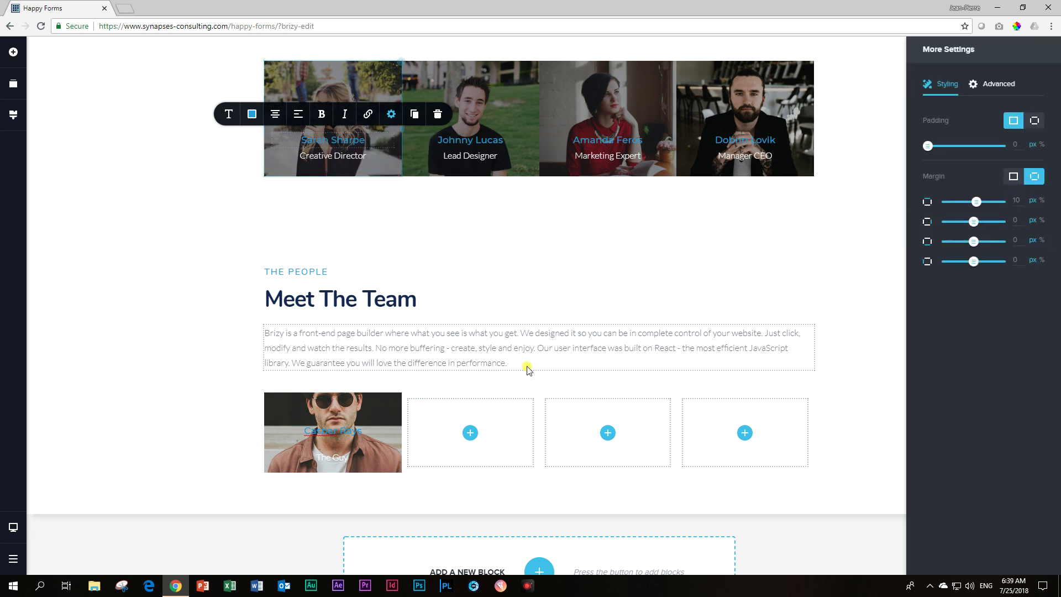
left_click(343, 435)
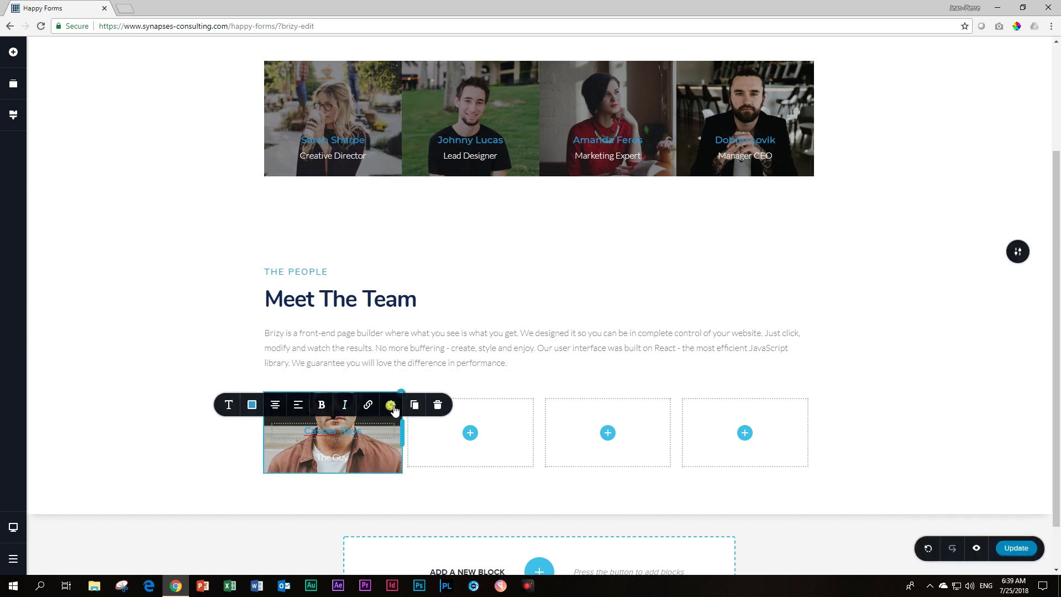
left_click(390, 404)
left_click(363, 373)
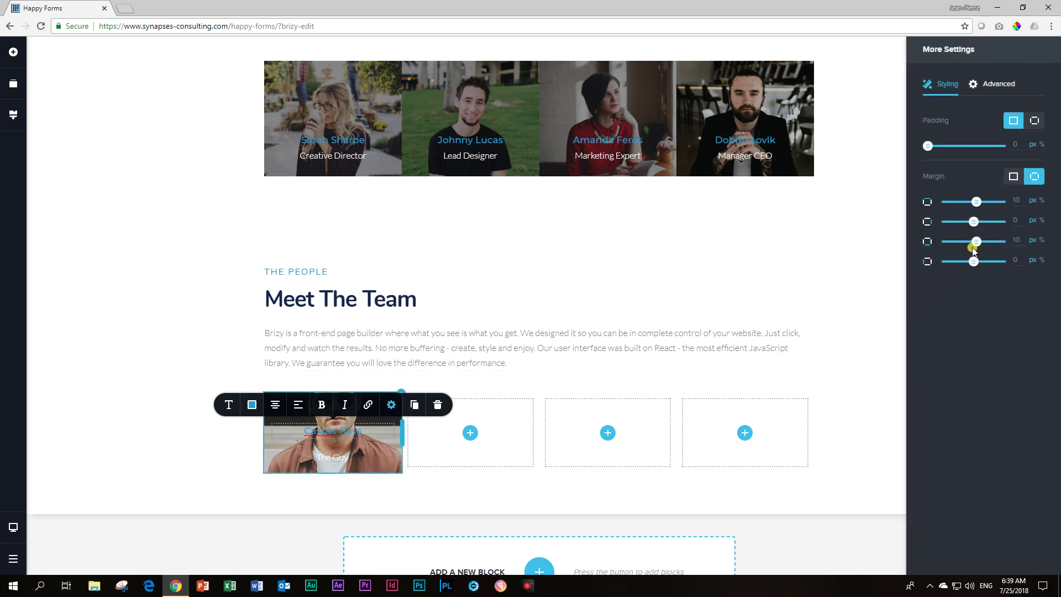
left_click_drag(976, 242, 992, 238)
- Add a 10 px gap below the new column's role title, matching the Creative Director title
left_click(334, 157)
left_click(390, 129)
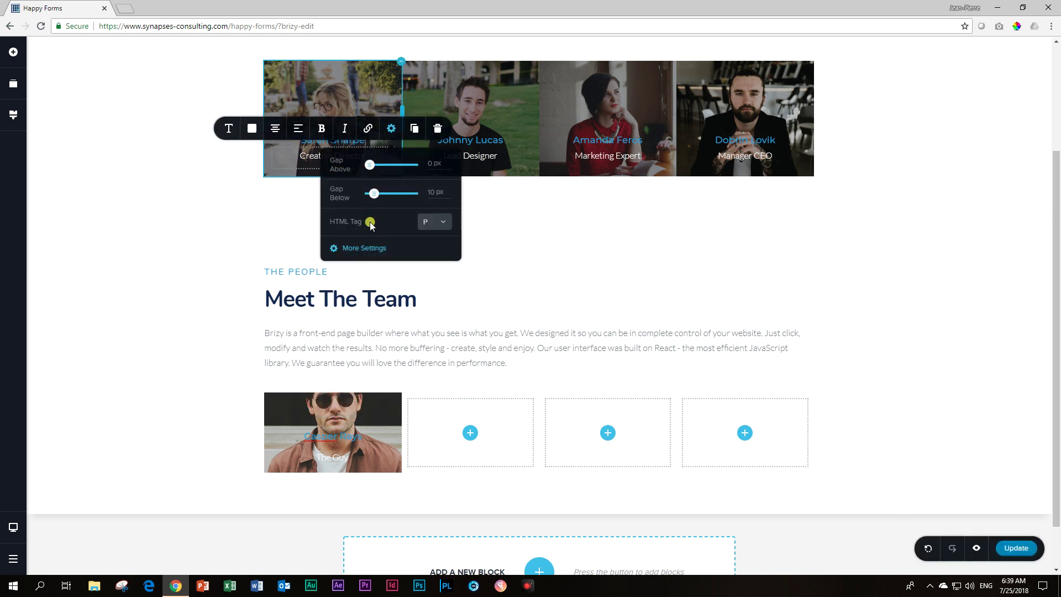
left_click(365, 248)
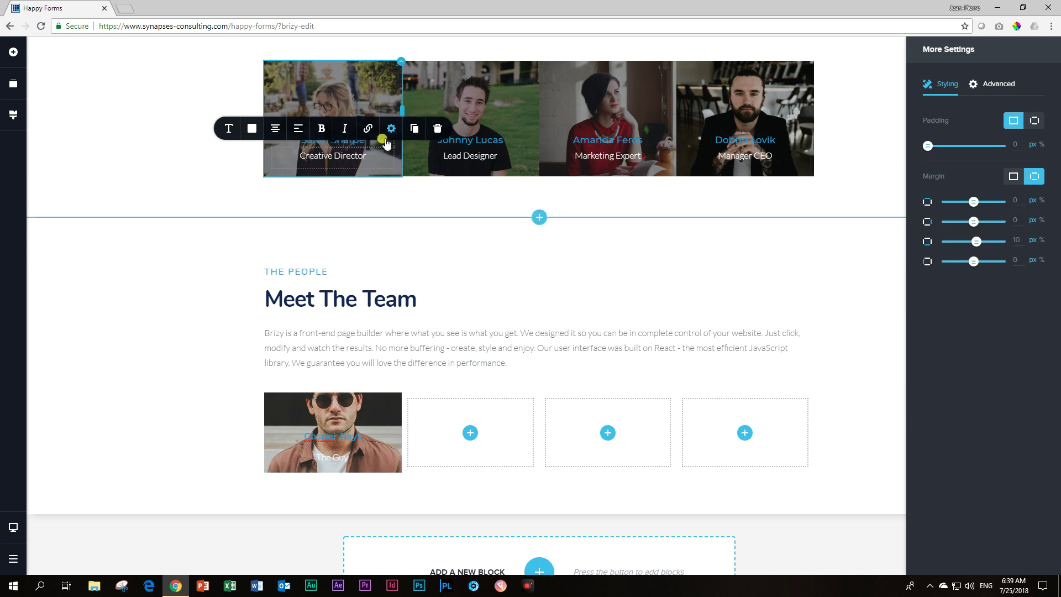
left_click(391, 128)
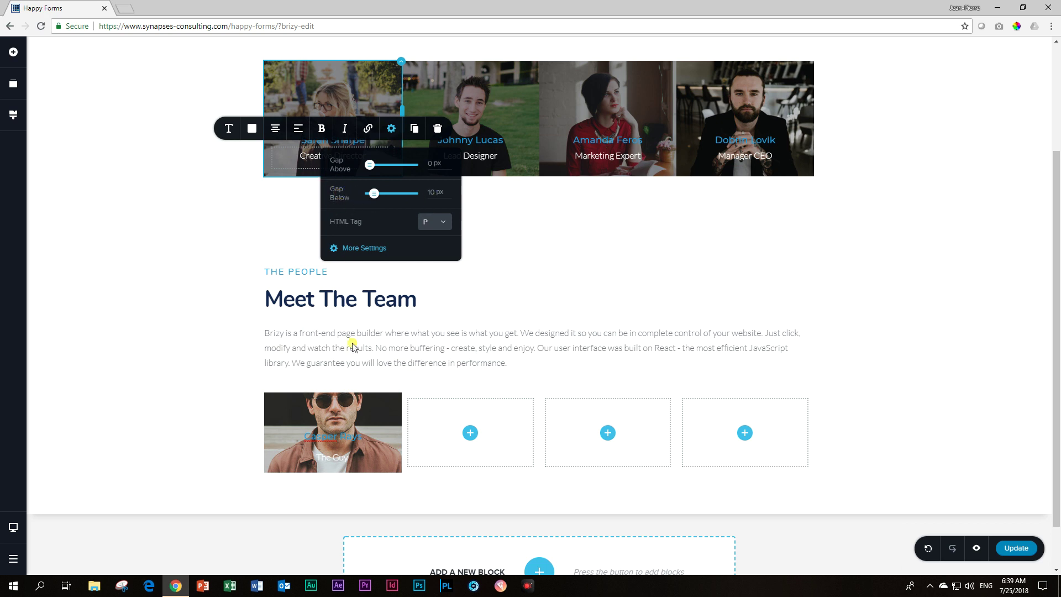
left_click(333, 458)
left_click(391, 430)
left_click(349, 398)
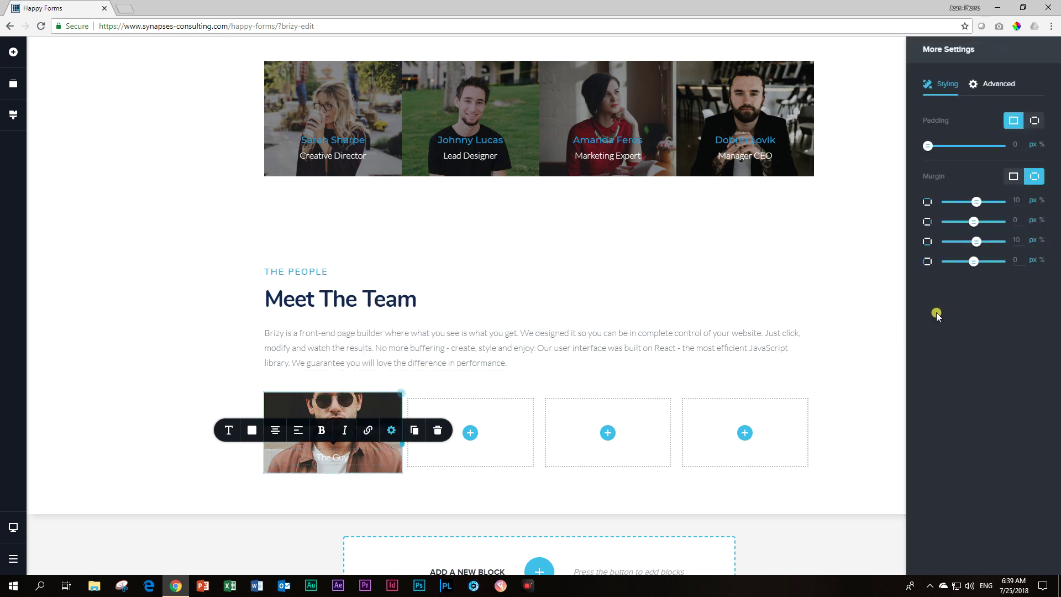
left_click(1016, 200)
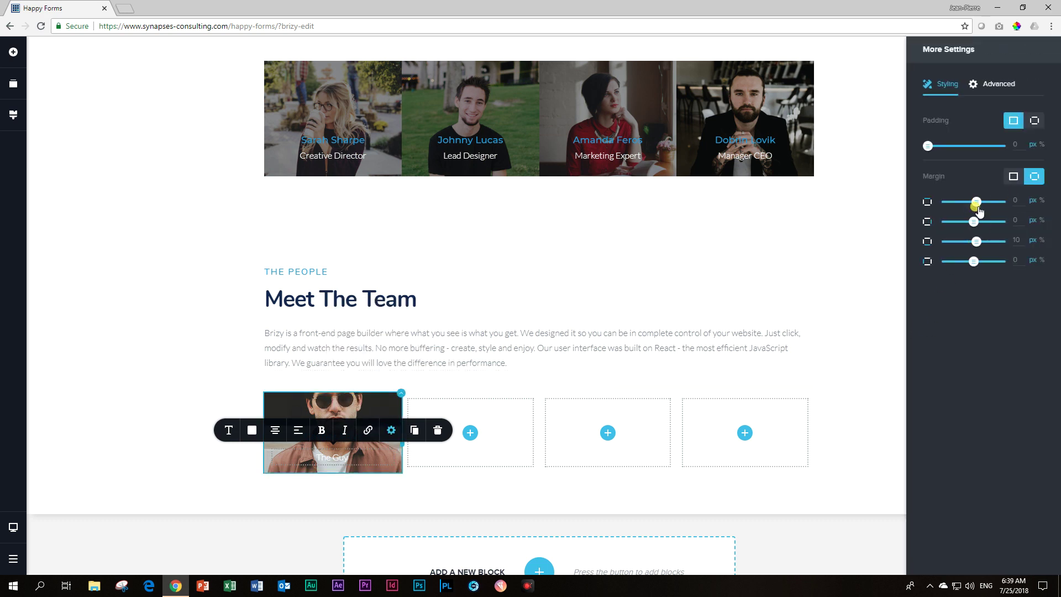
left_click(392, 430)
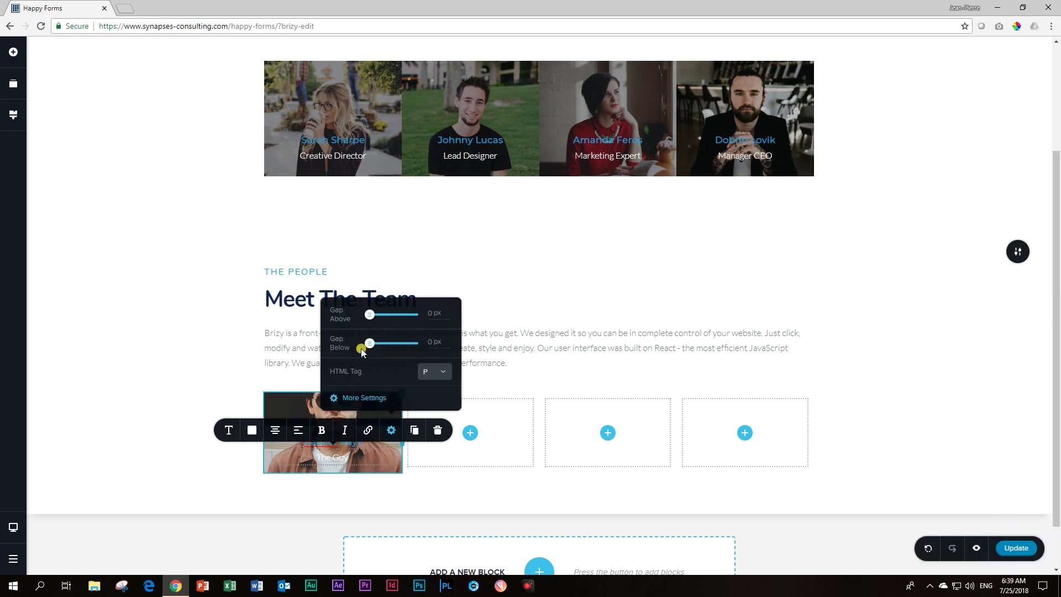
left_click_drag(364, 344, 375, 346)
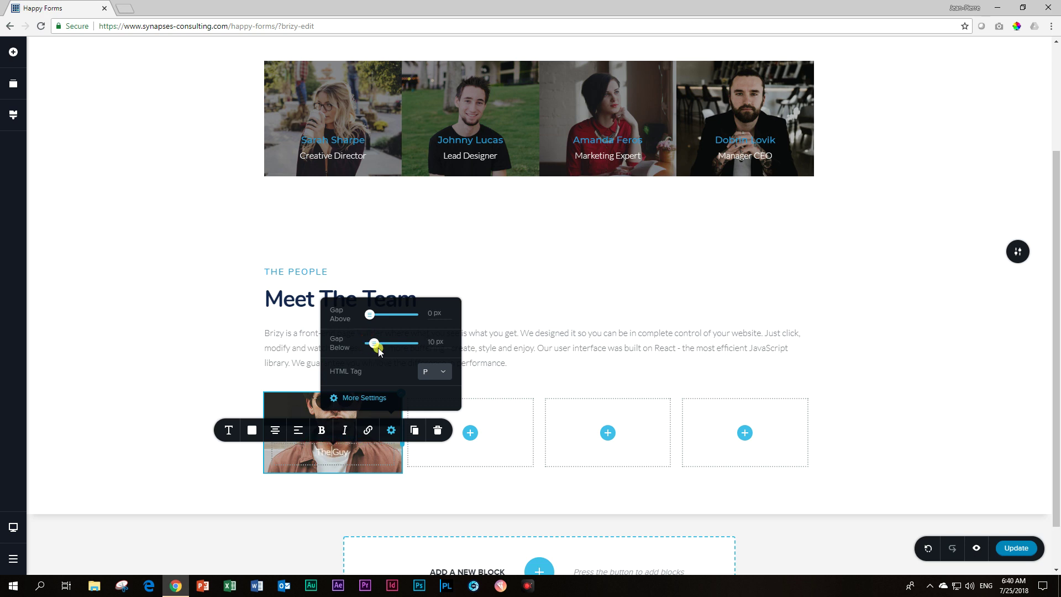
left_click(127, 409)
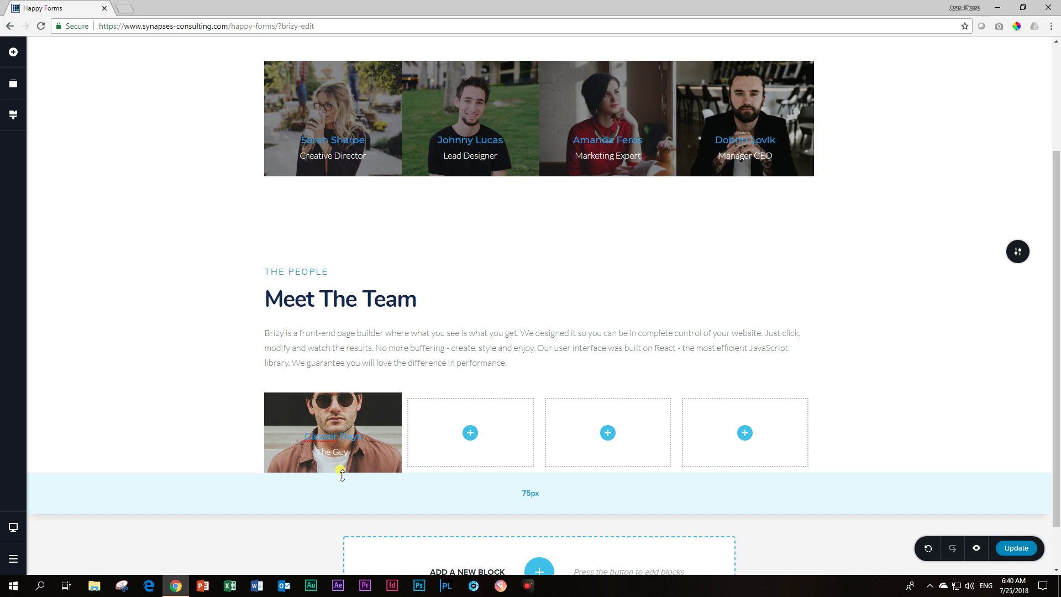
- Drop a Spacer at the top of the new column and stretch it taller
left_click(14, 52)
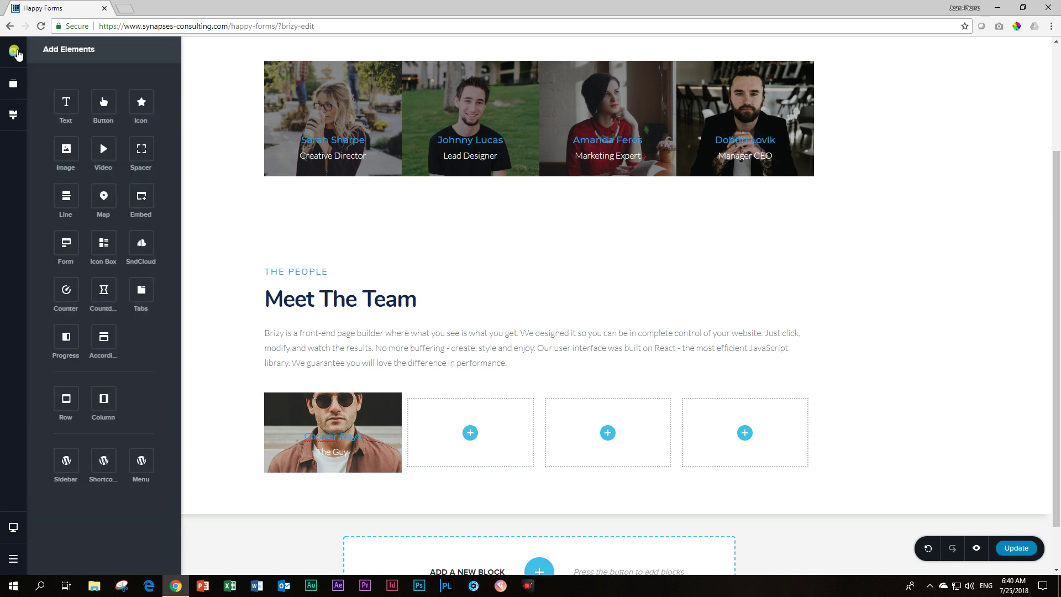
left_click_drag(141, 148, 335, 436)
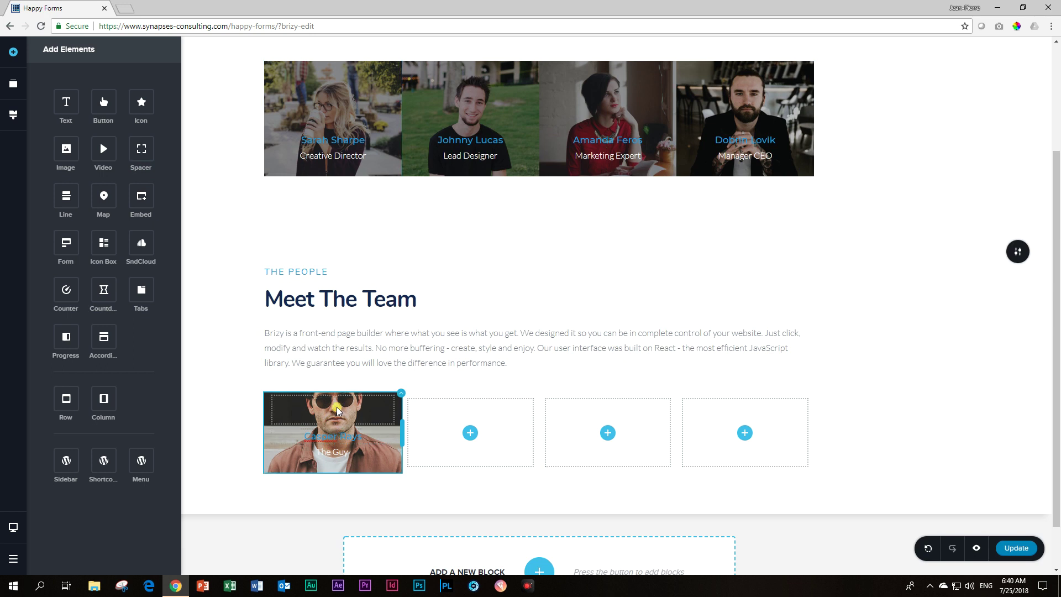
left_click(337, 407)
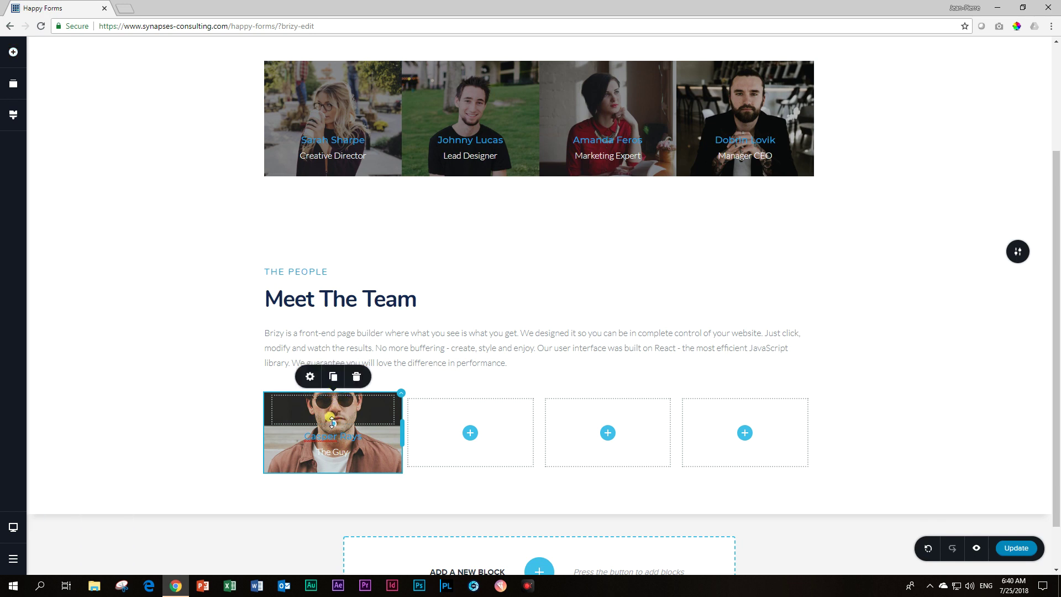
left_click_drag(333, 423, 334, 472)
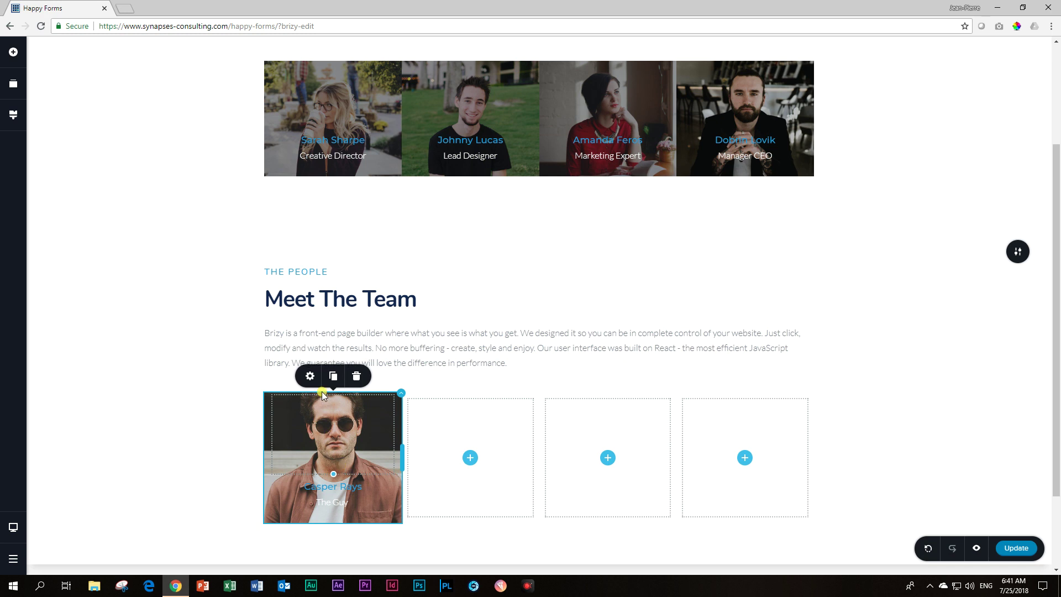
- Move the column's background focal point up so the face and sunglasses show fully
left_click(310, 376)
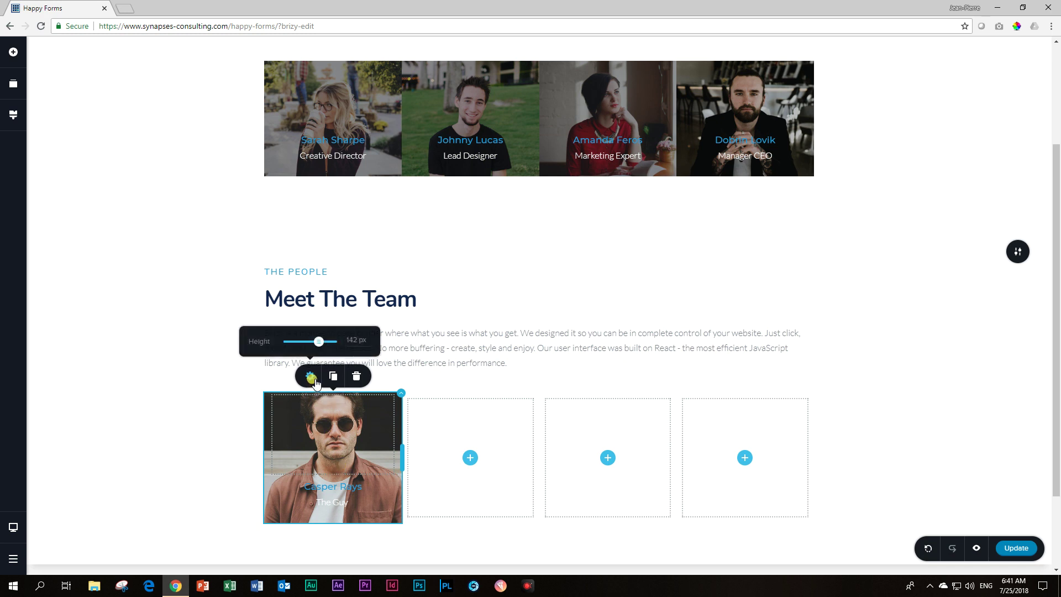
left_click(400, 394)
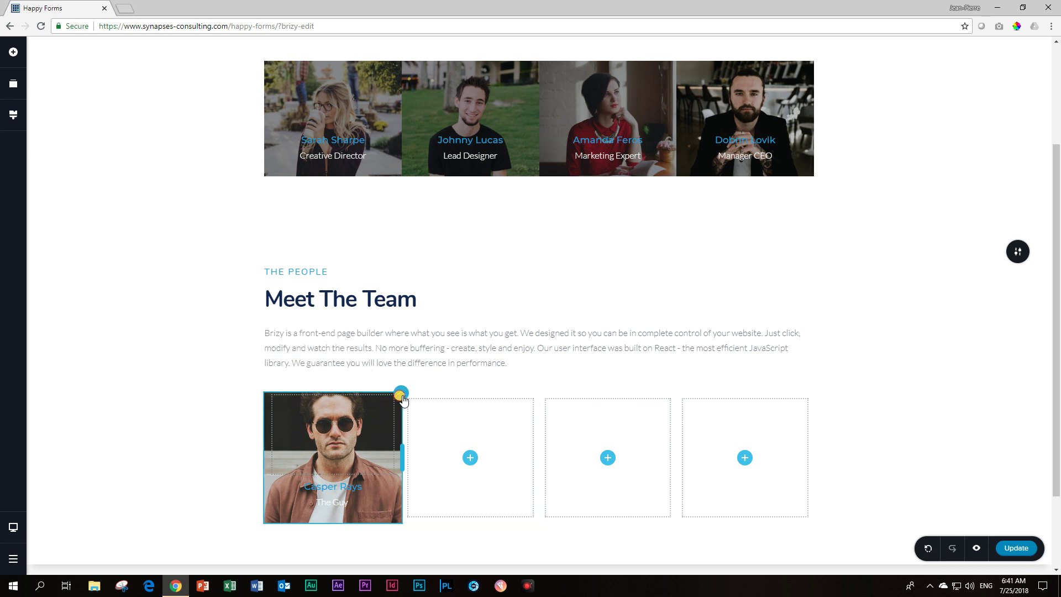
left_click(343, 369)
left_click(378, 302)
left_click_drag(380, 304, 380, 294)
left_click(174, 451)
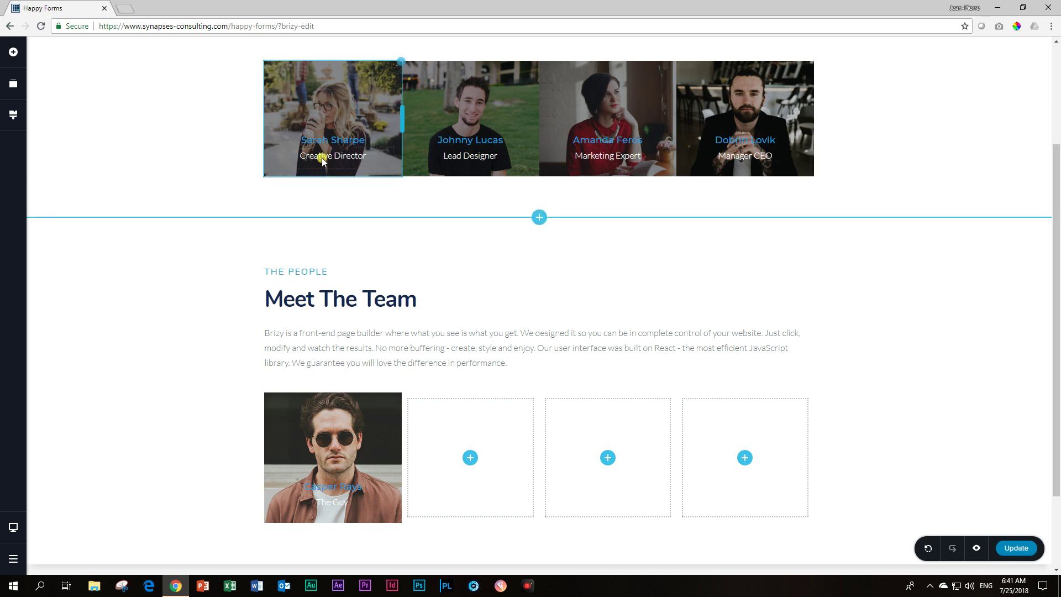
- Give the new column's photo a dark #191821 overlay at 77% opacity, copied from the top card
left_click(403, 63)
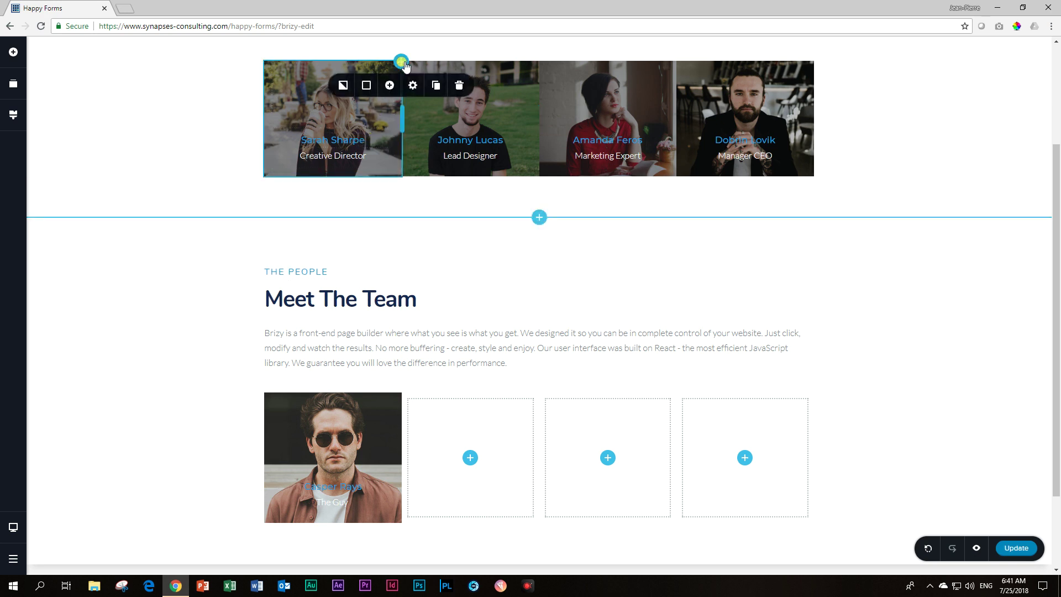
left_click(368, 85)
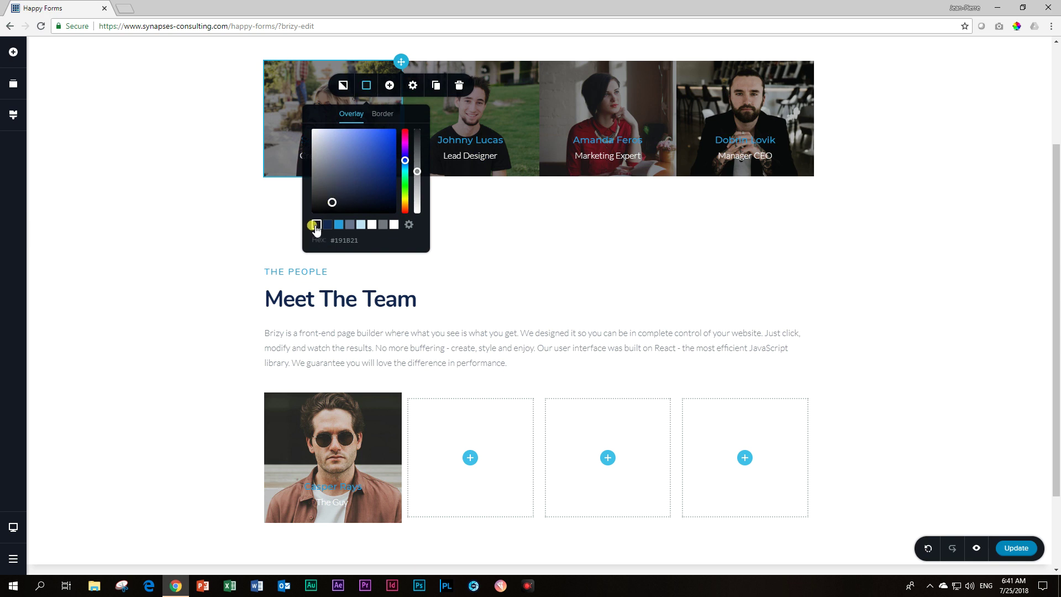
left_click(417, 169)
left_click(399, 395)
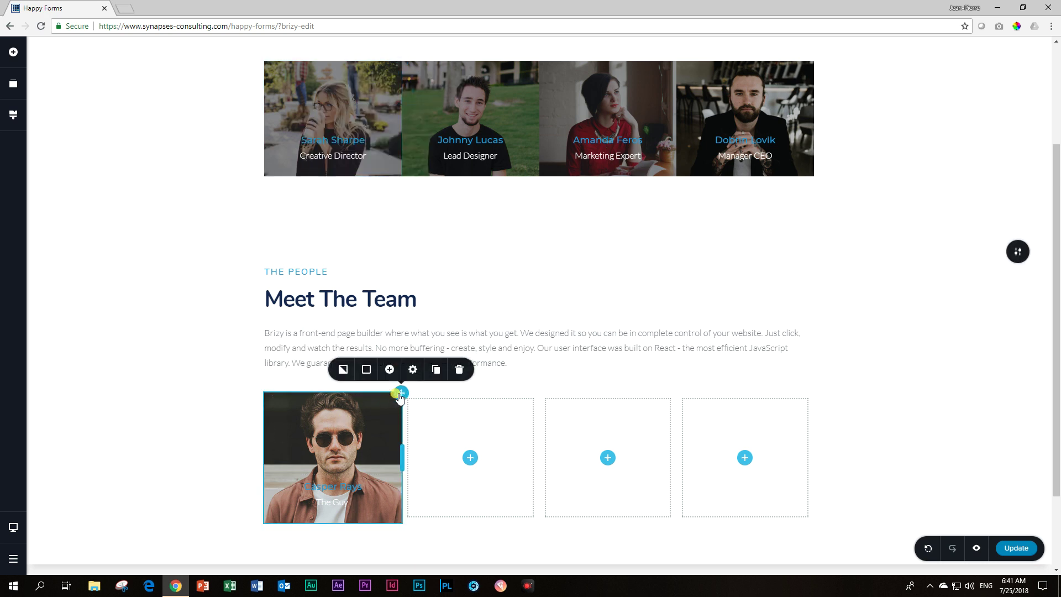
left_click(366, 369)
left_click(313, 322)
left_click_drag(418, 224, 418, 268)
left_click(170, 458)
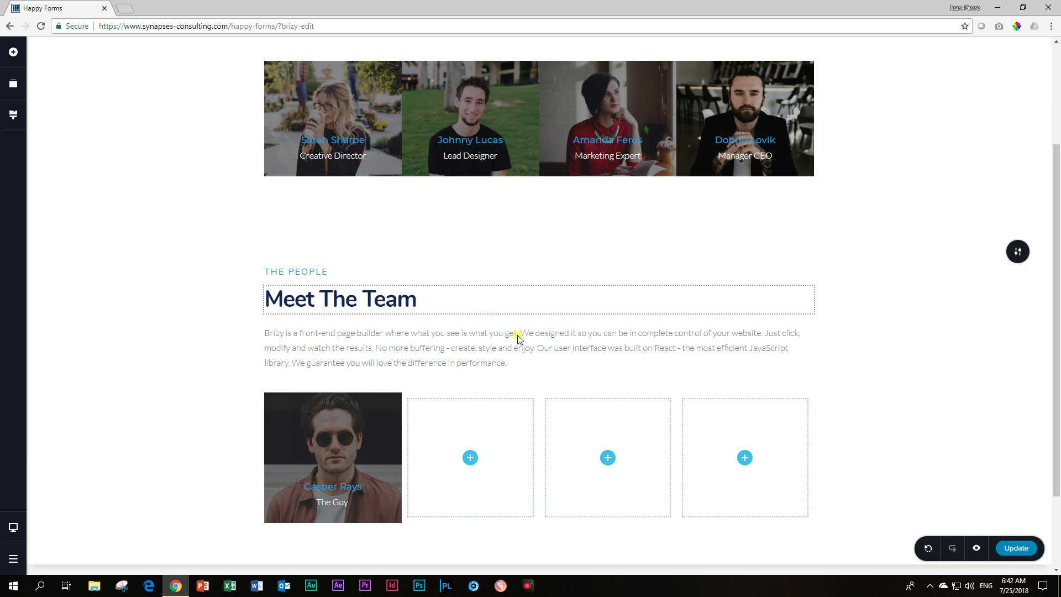
- Delete the three empty columns beside the team-member column
left_click(537, 394)
left_click(596, 369)
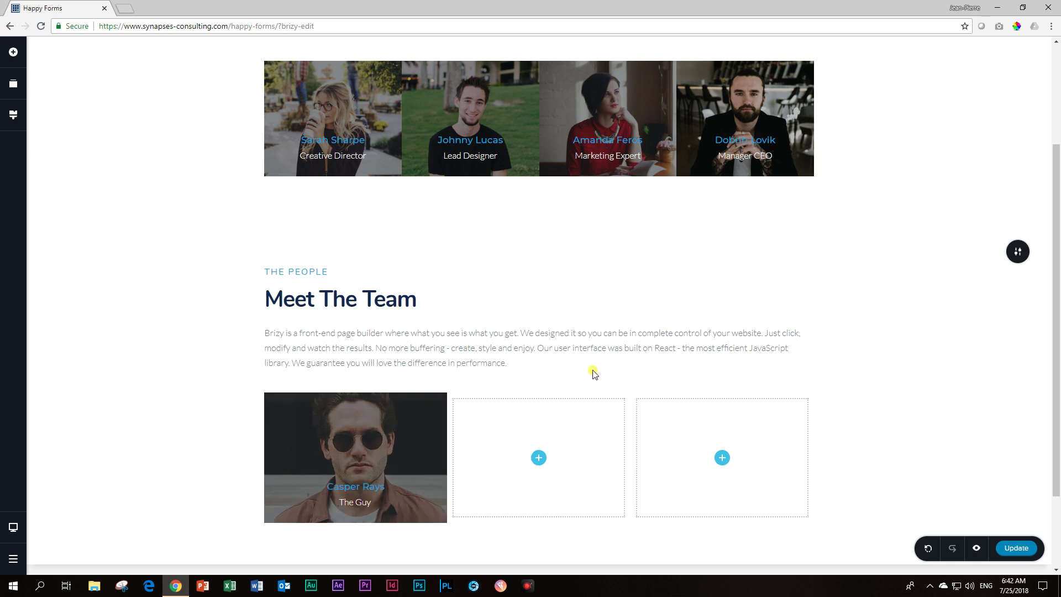
left_click(629, 398)
left_click(688, 370)
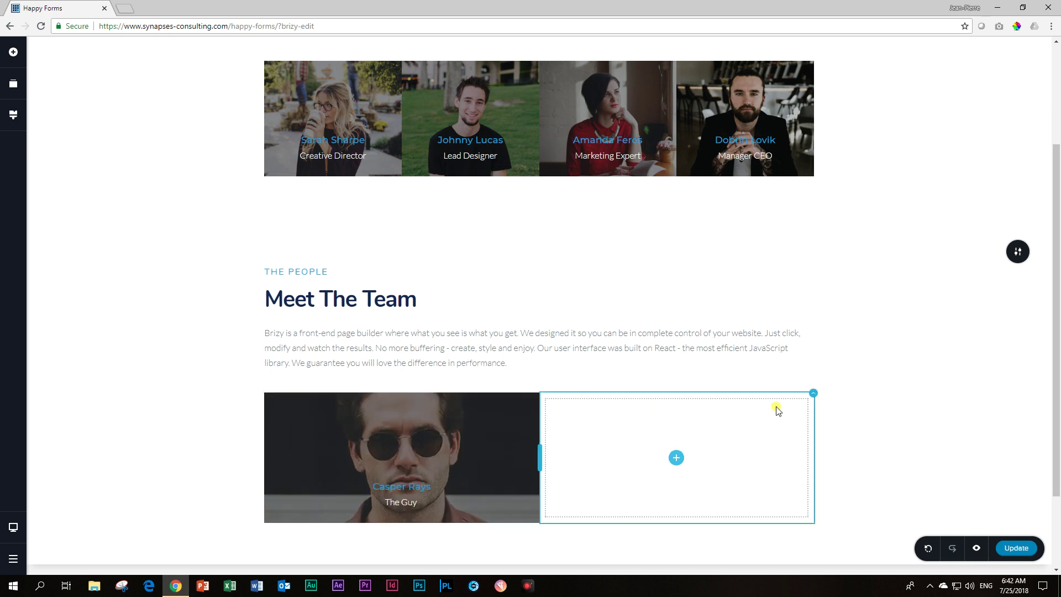
left_click(814, 403)
left_click(871, 371)
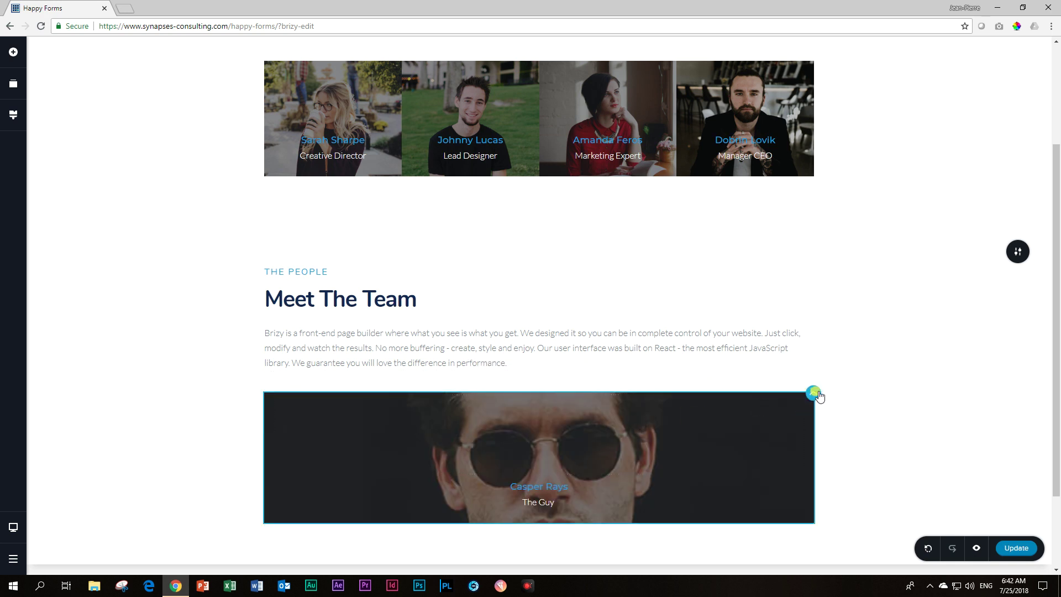
left_click(809, 395)
- Duplicate the team-member column three times to make four identical cards
left_click(848, 370)
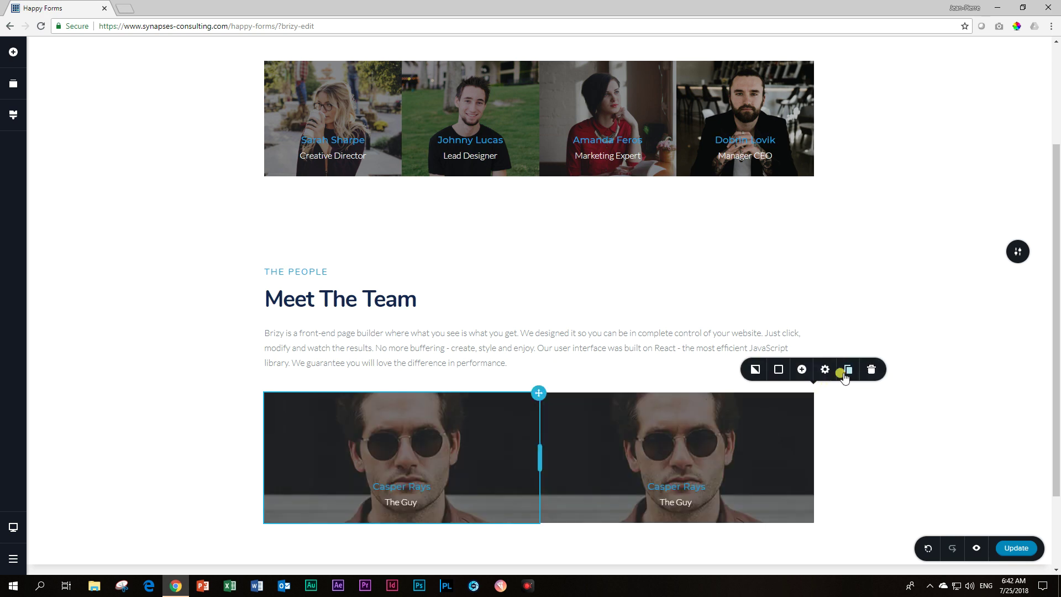
left_click(848, 370)
left_click(848, 370)
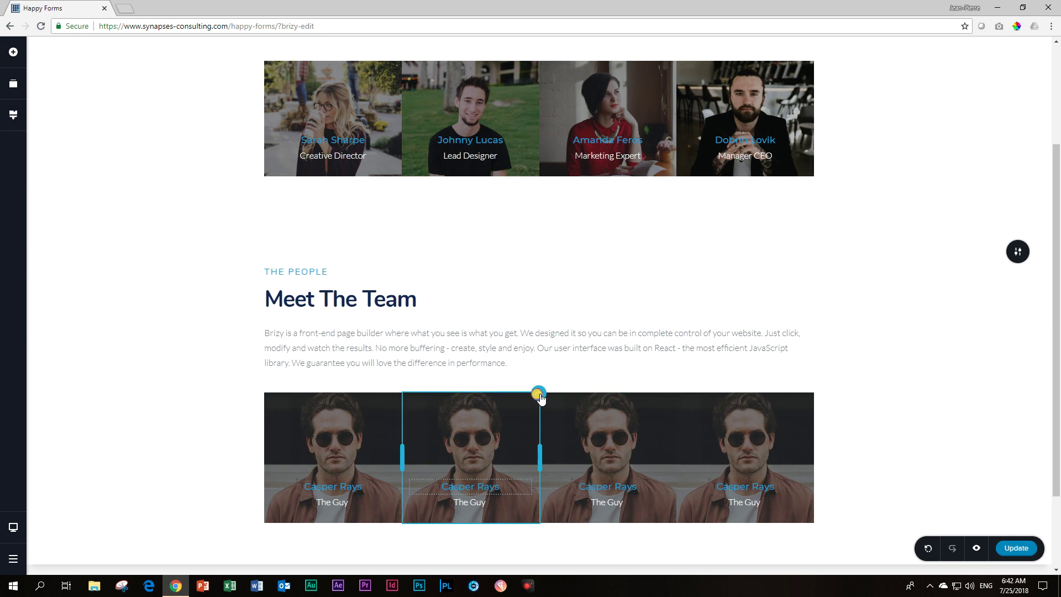
- Replace the second column's background with the woman's portrait, framed on her face
left_click(535, 398)
left_click(478, 369)
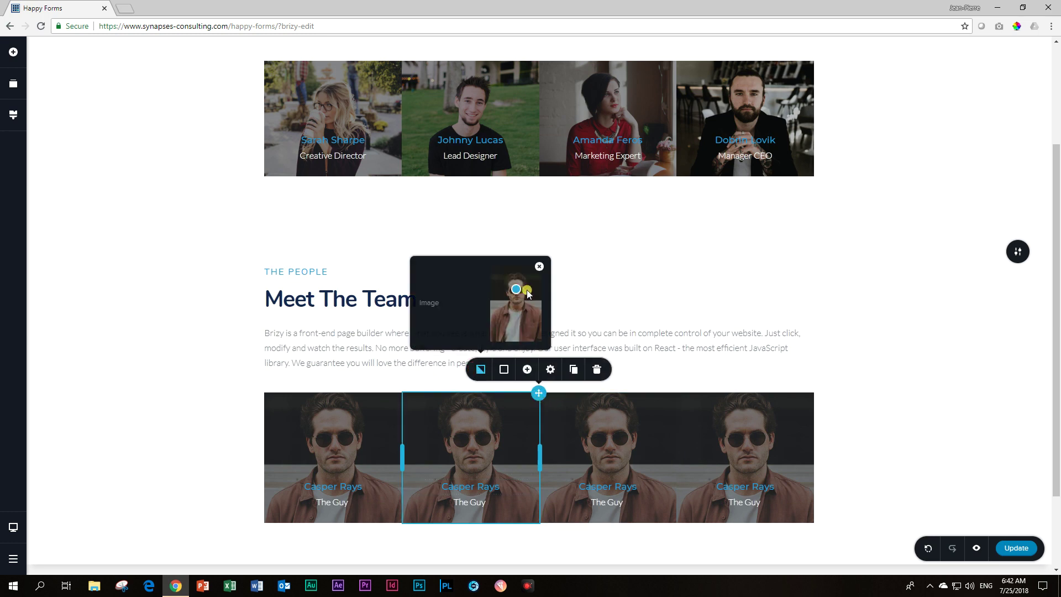
left_click(537, 266)
left_click(500, 314)
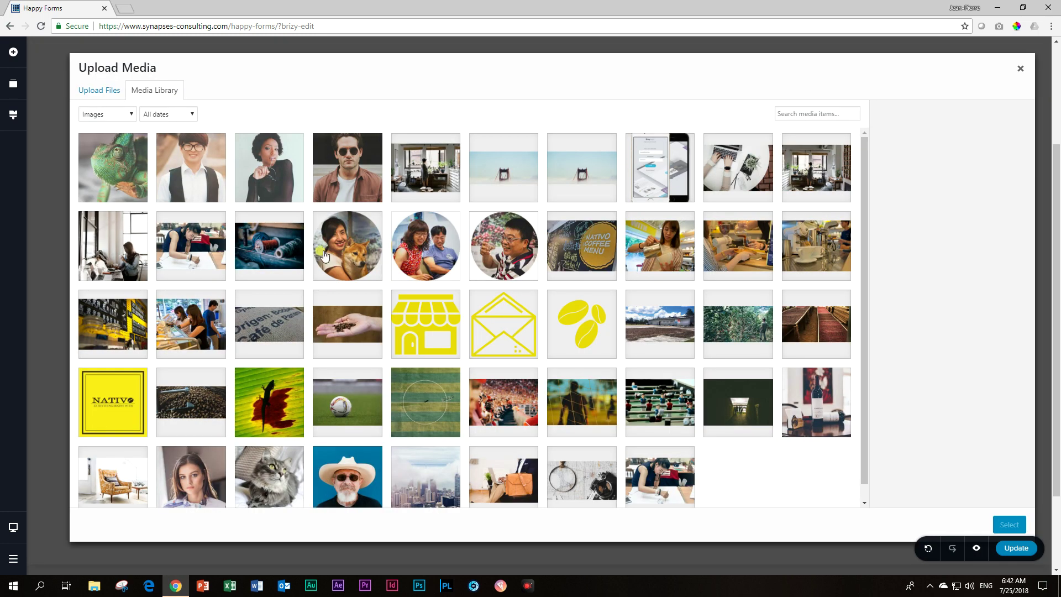
left_click(252, 163)
left_click(1001, 523)
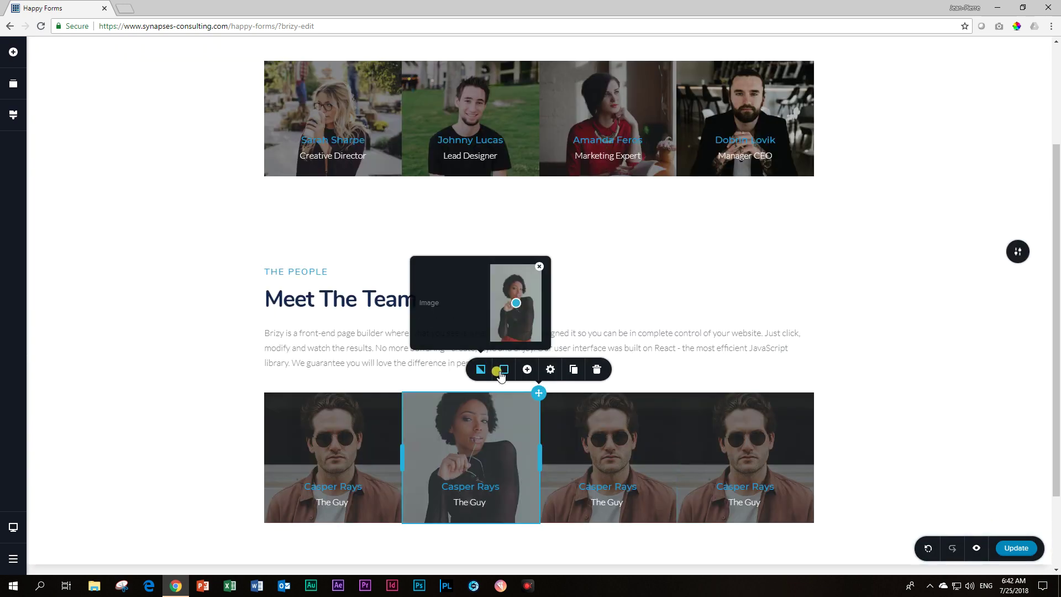
left_click_drag(516, 303, 518, 286)
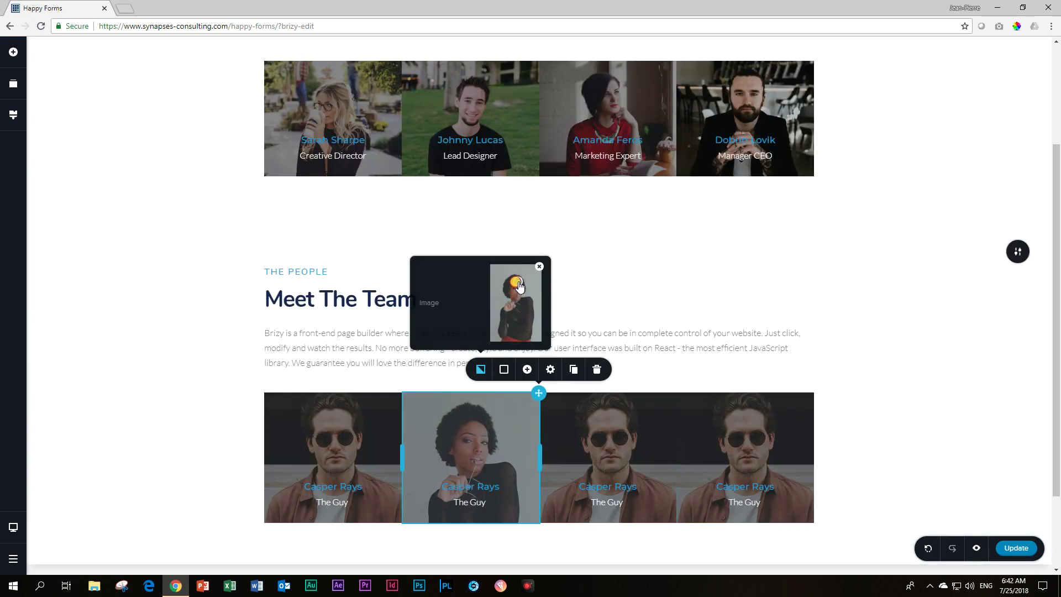
- Rename the second card and change its role to 'The Gal'
left_click(476, 489)
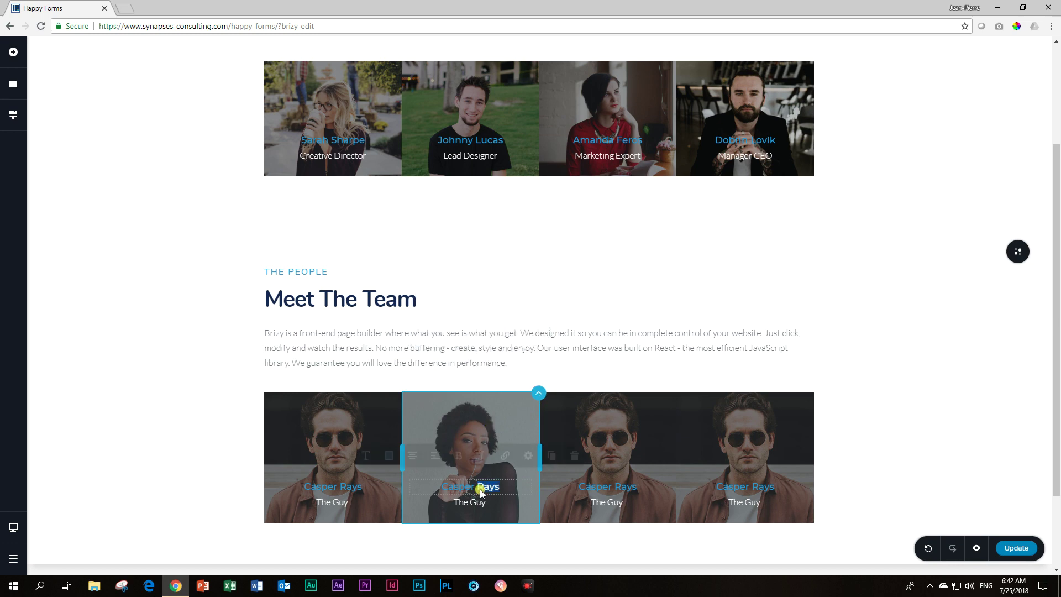
double_click(483, 485)
left_click(483, 485)
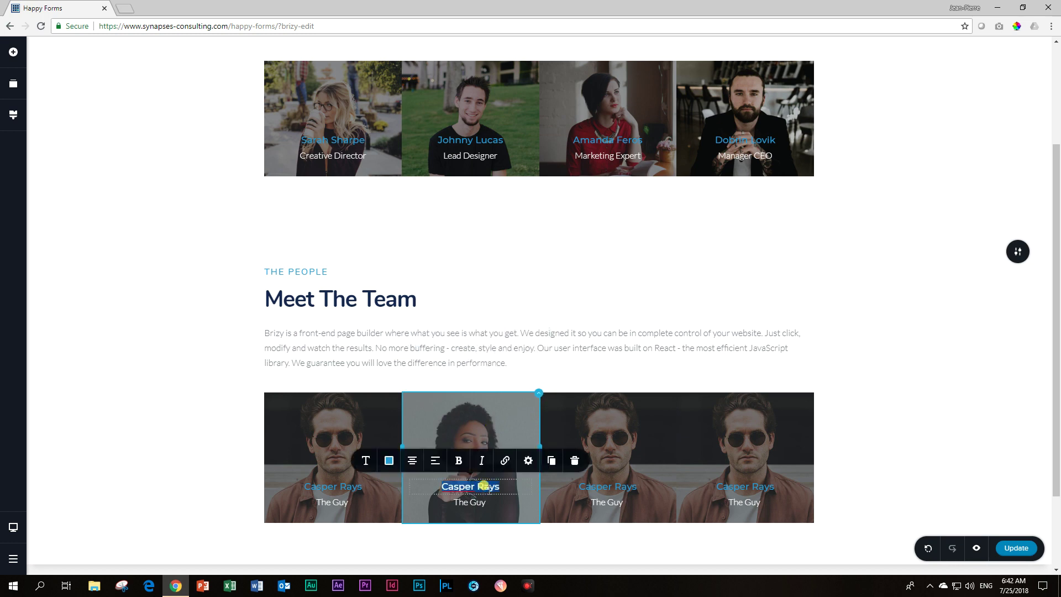
type("Yo")
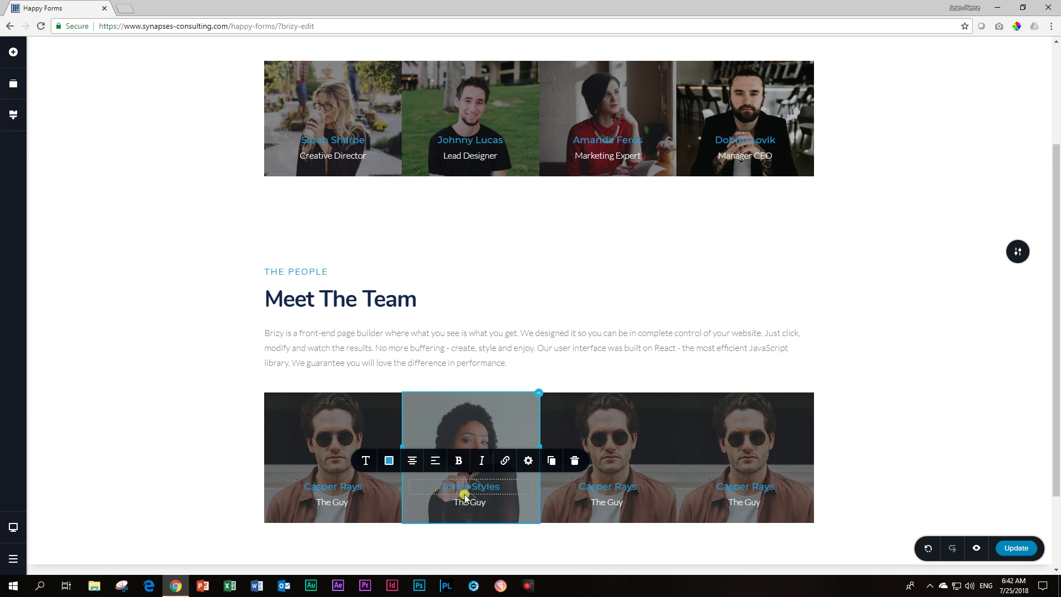
double_click(480, 501)
type("Gal")
- Replace the third column's background with the portrait of the man in glasses
left_click(651, 429)
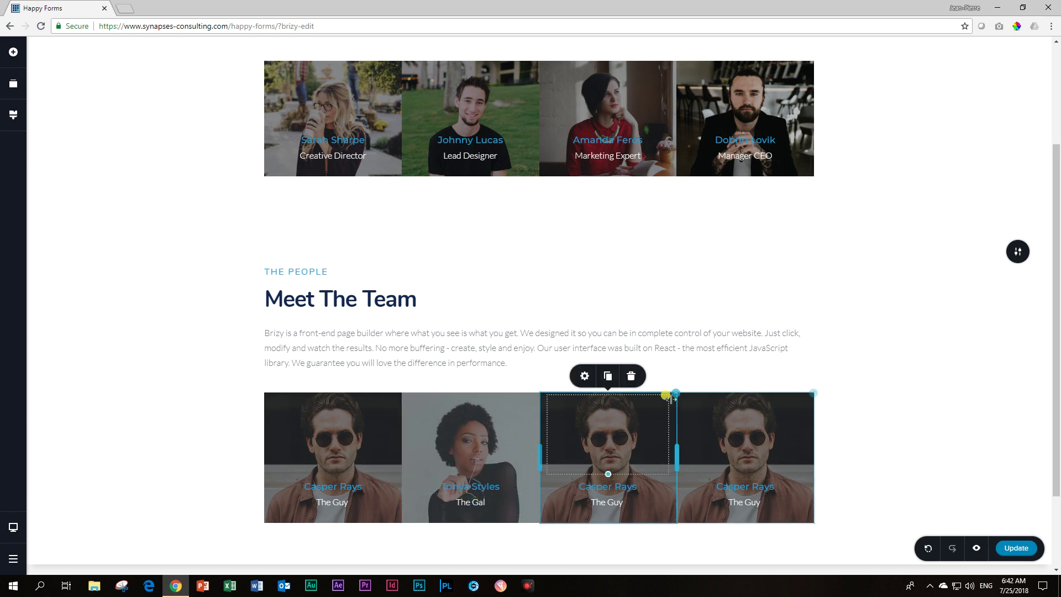
left_click(618, 367)
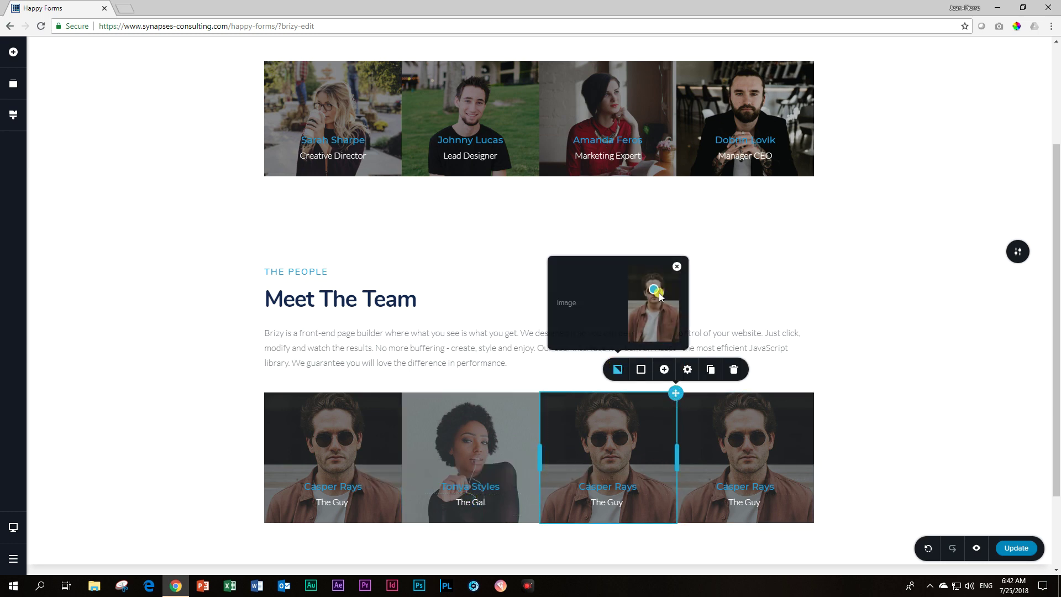
left_click(679, 268)
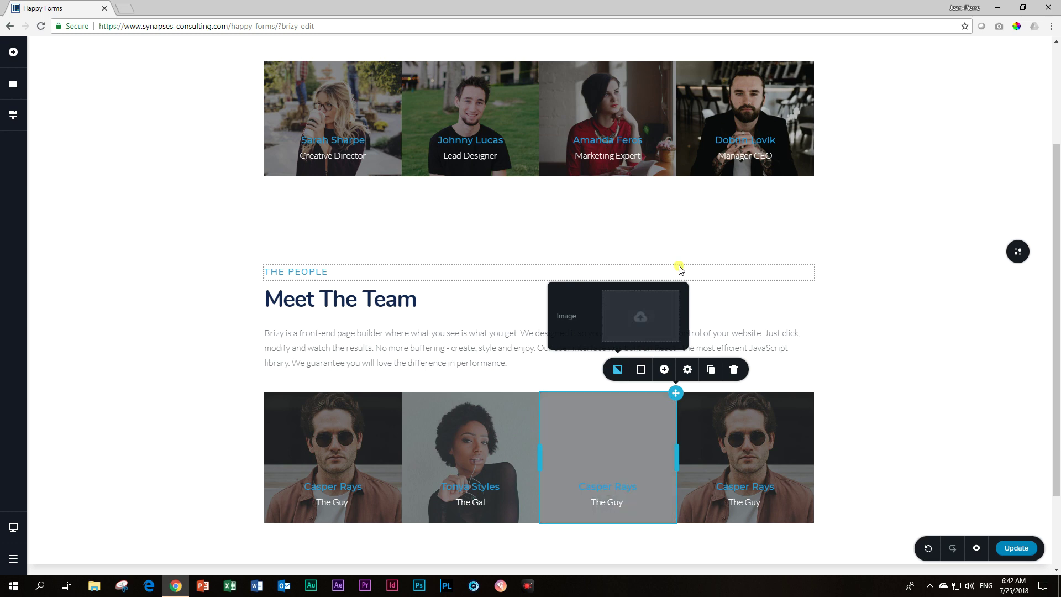
left_click(642, 316)
left_click(187, 164)
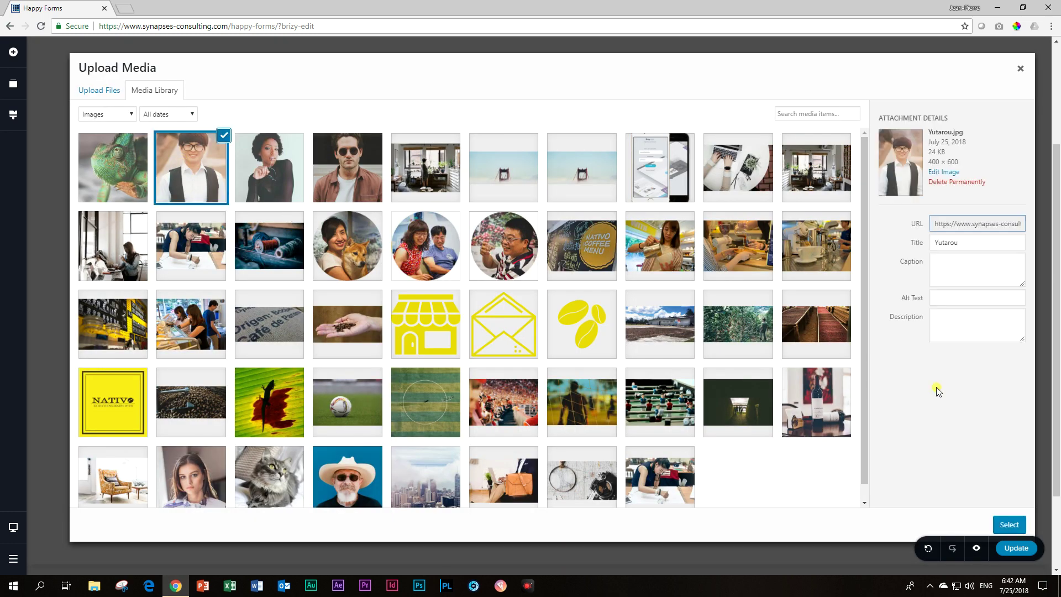
left_click(1009, 524)
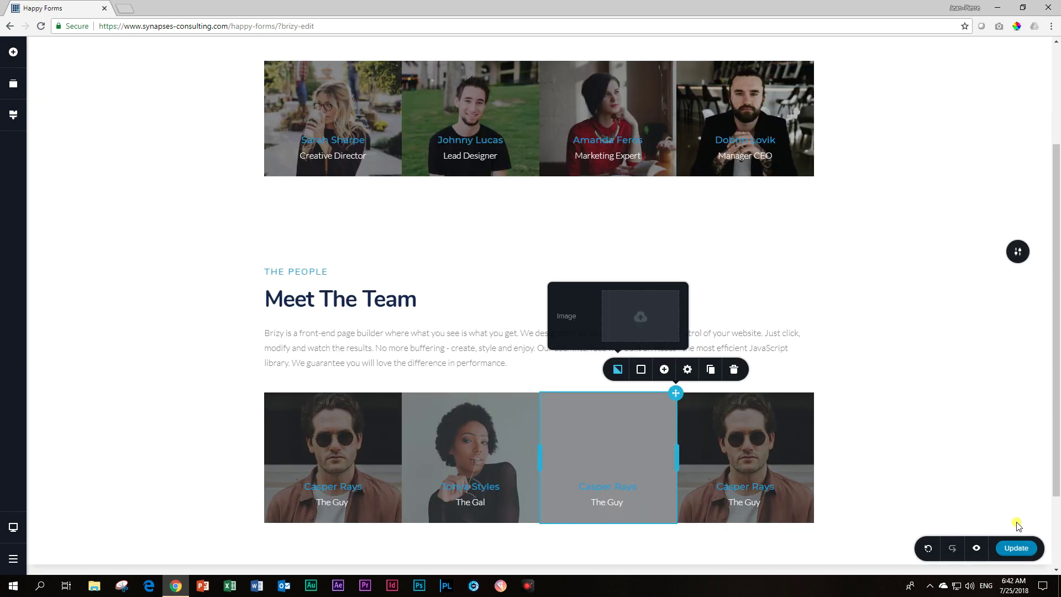
- Clear the third card's old name and change its role to 'The Man'
left_click(597, 488)
double_click(599, 486)
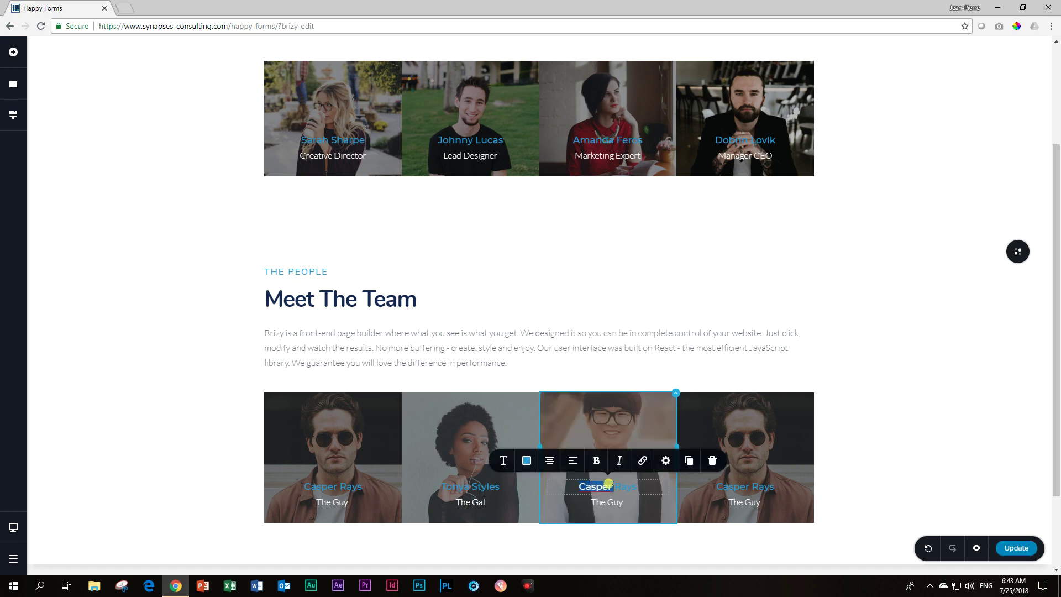
triple_click(608, 483)
key("BackSpace")
left_click(603, 500)
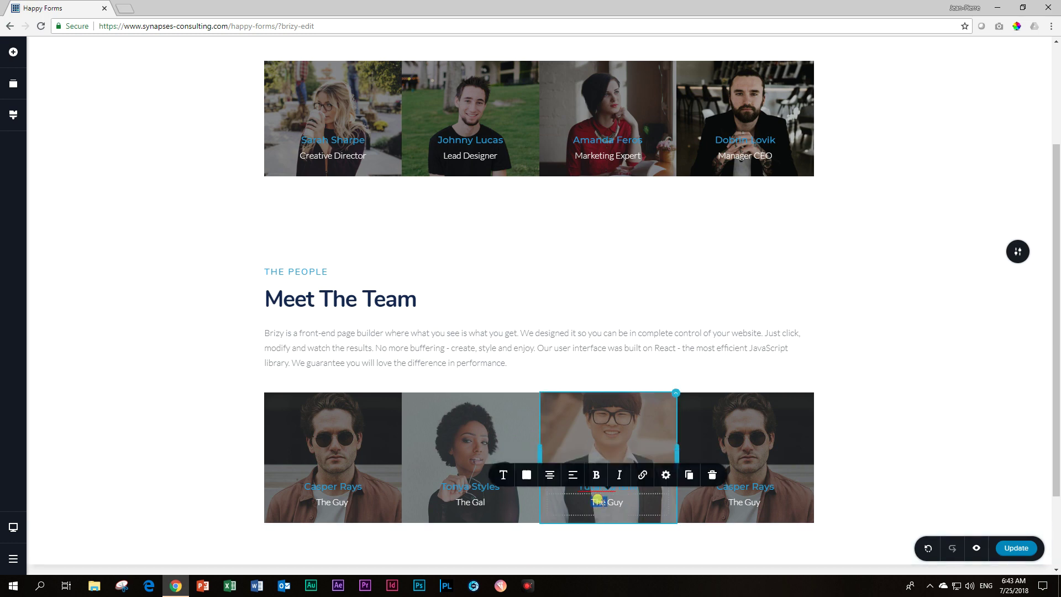
double_click(612, 497)
type("Man")
left_click(888, 473)
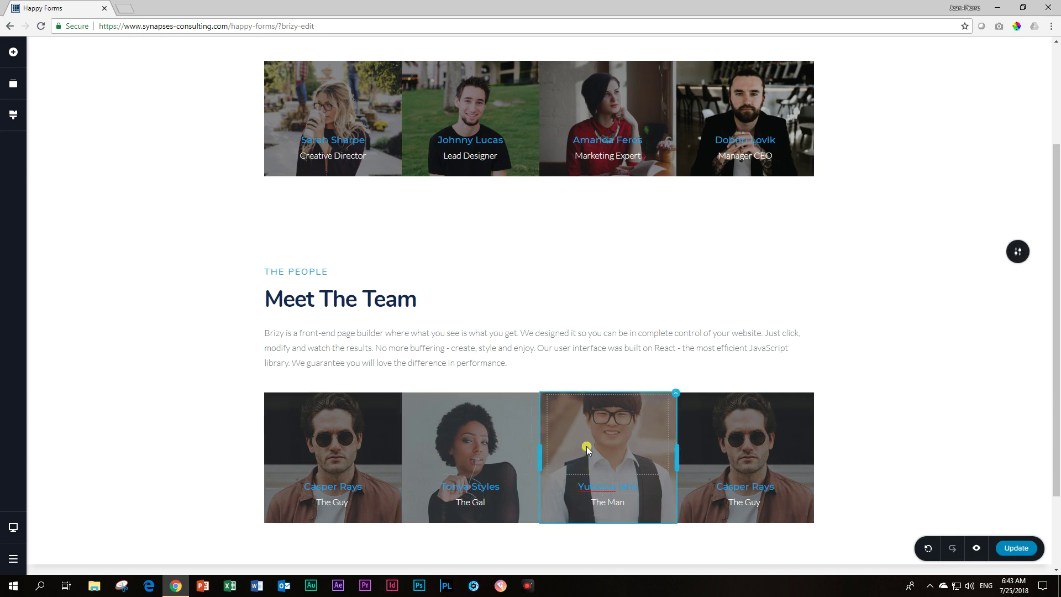
- Adjust the third card's overlay darkness and reframe the photo around the man's face
mouse_move(676, 393)
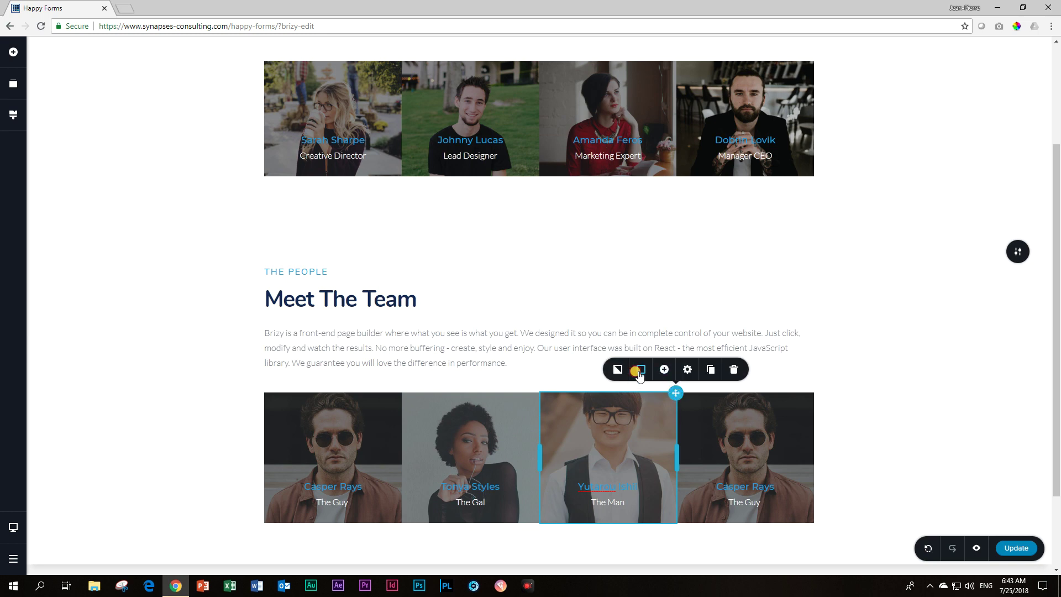
left_click(639, 374)
left_click_drag(692, 258, 692, 267)
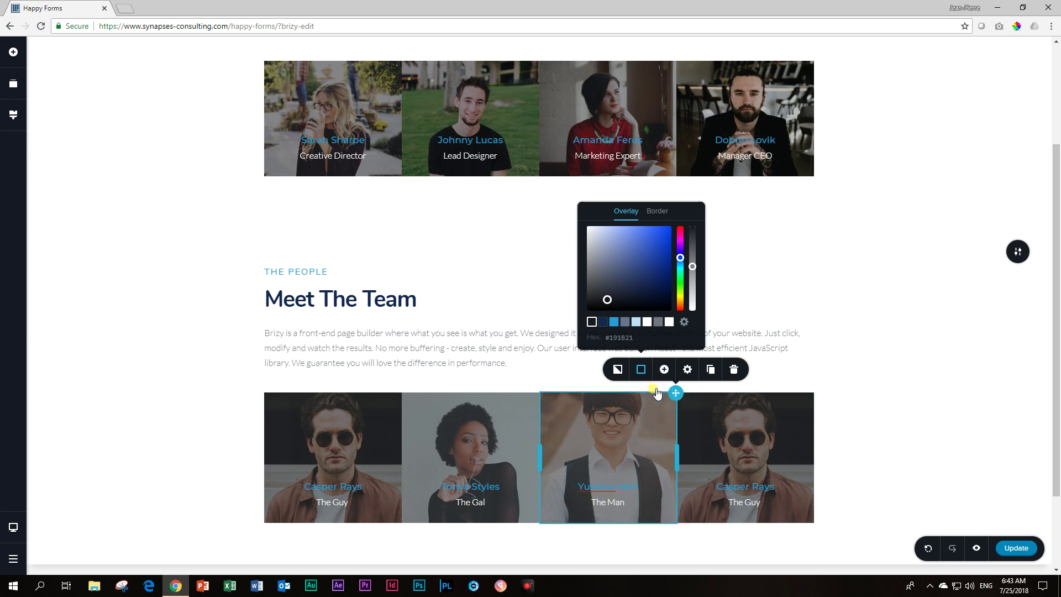
left_click(617, 369)
left_click_drag(653, 304, 664, 278)
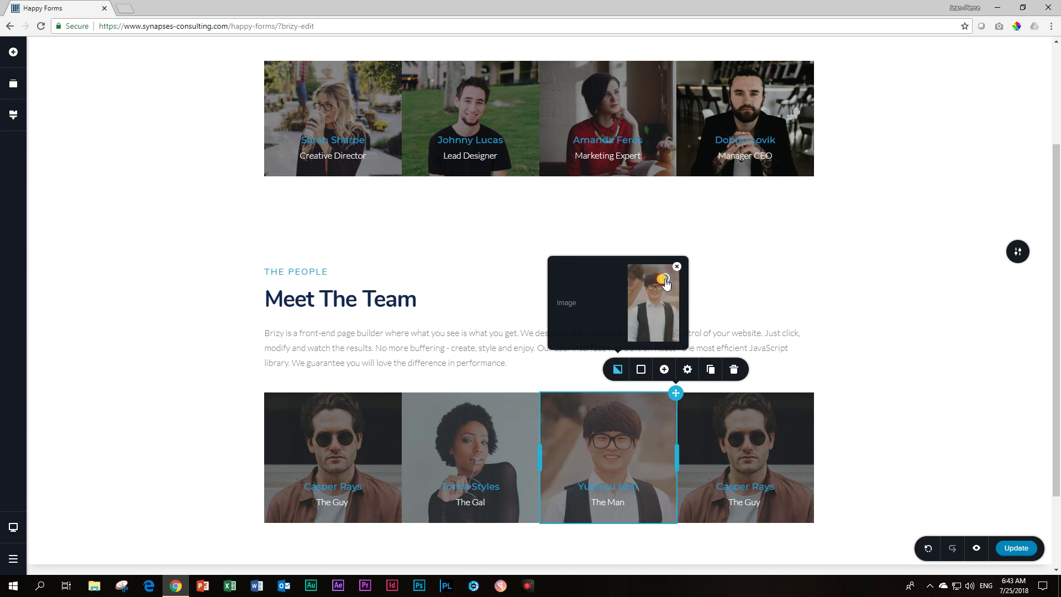
- Replace the fourth column's background with the chameleon photo and reframe it
left_click(806, 442)
left_click(813, 394)
left_click(754, 369)
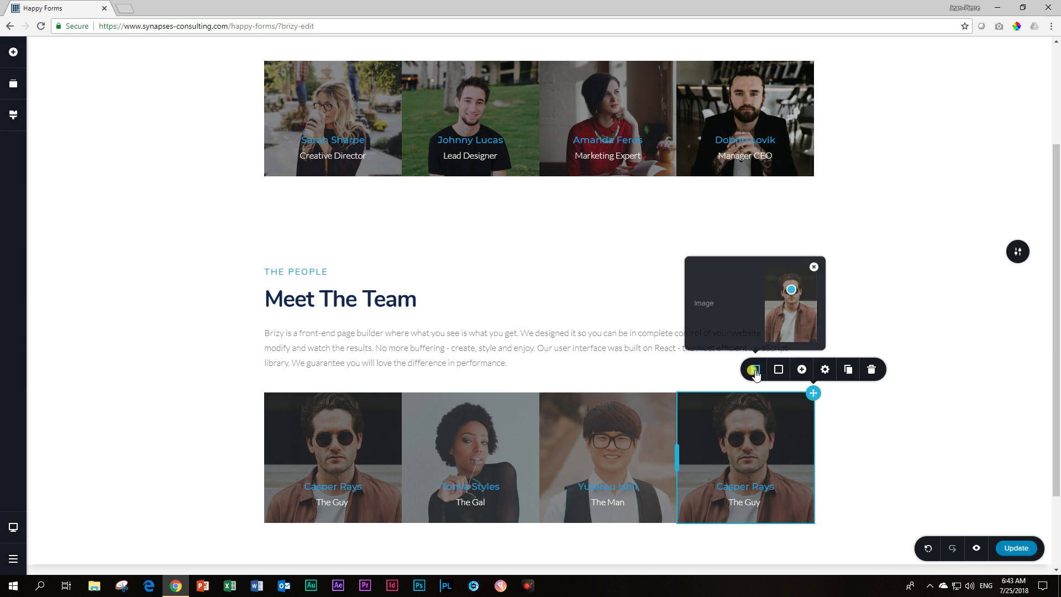
left_click(813, 267)
left_click(801, 321)
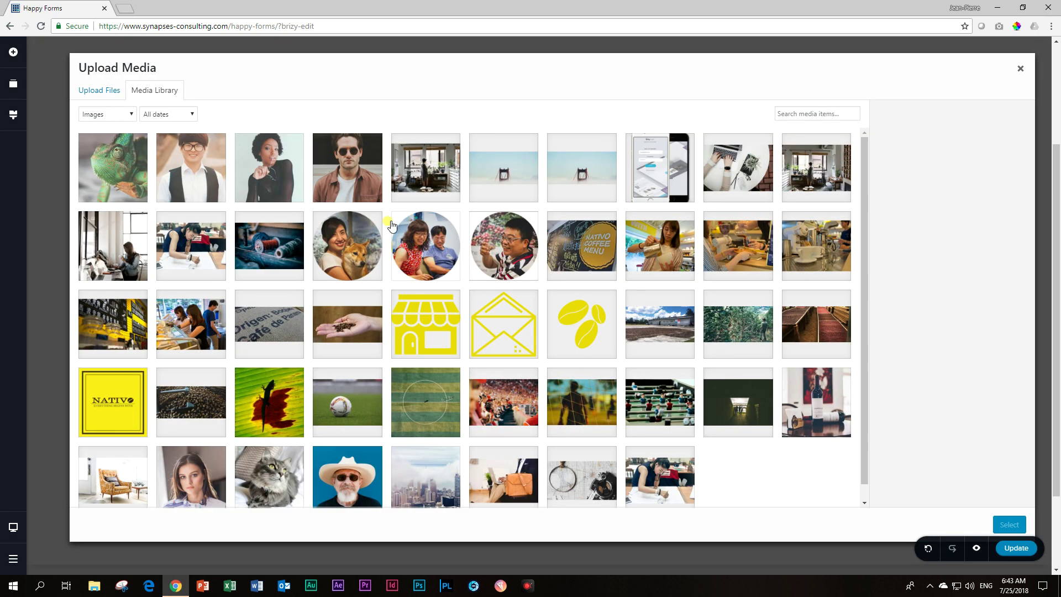
left_click(83, 163)
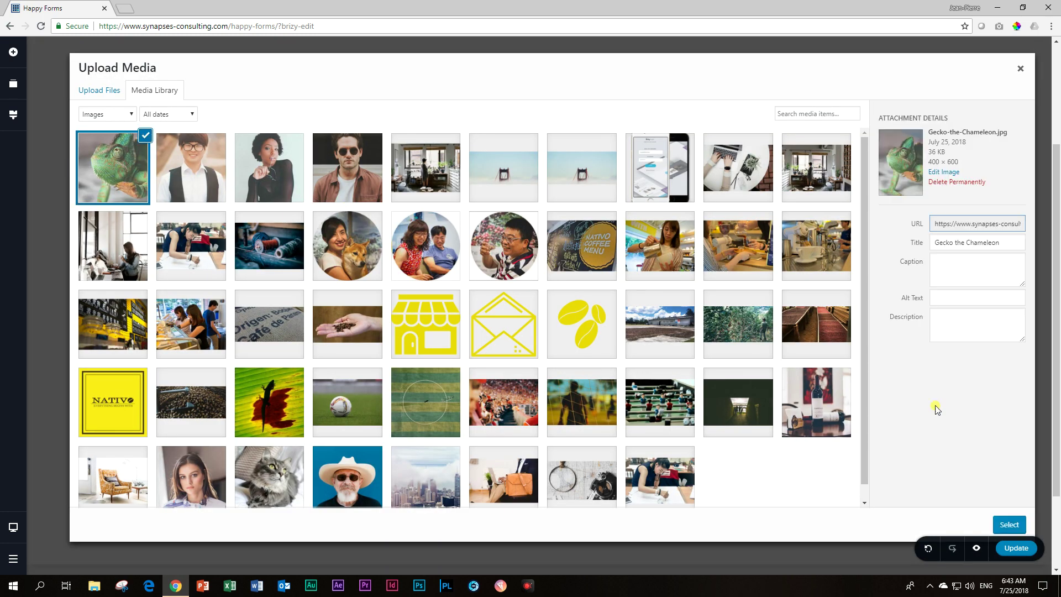
left_click(1009, 524)
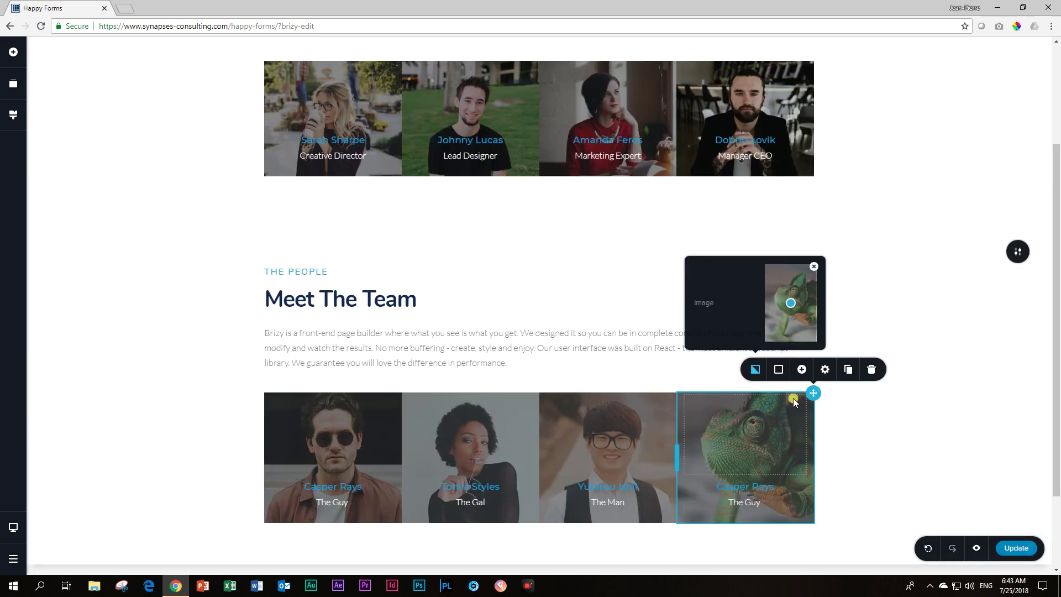
left_click_drag(790, 307, 792, 291)
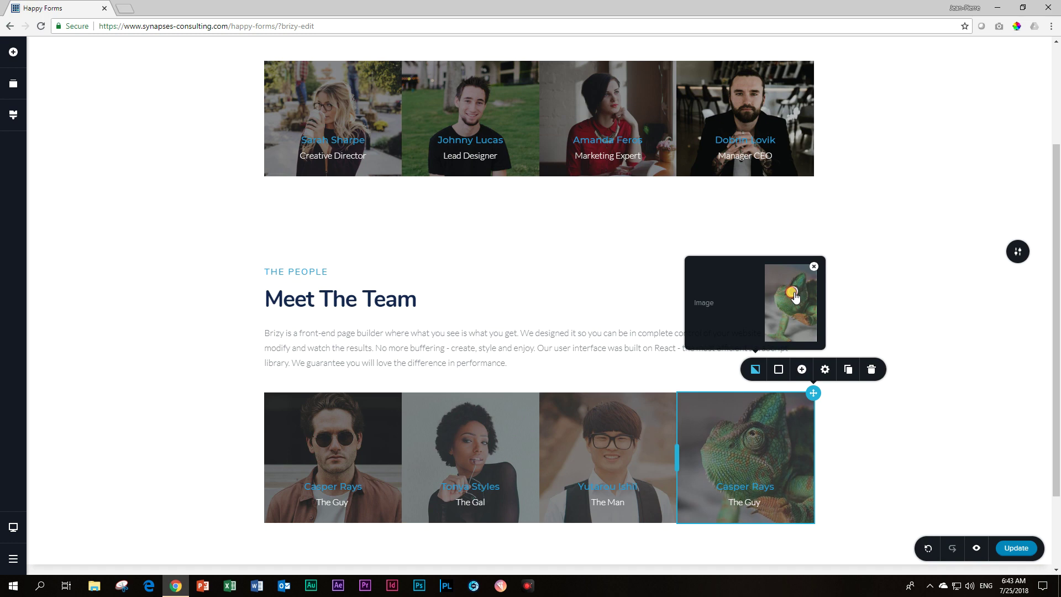
- Rename the fourth card 'Gecko the Chamaleon' and change its subtitle to 'The Boxx'
double_click(742, 482)
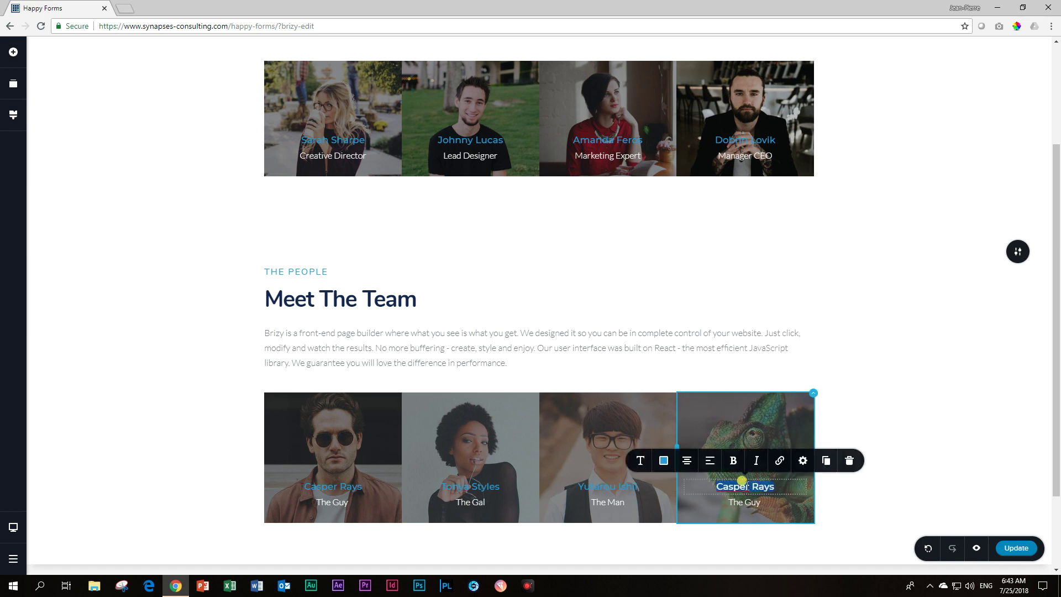
key("BackSpace")
type("Gecko the Cha")
type("ma")
type("leon")
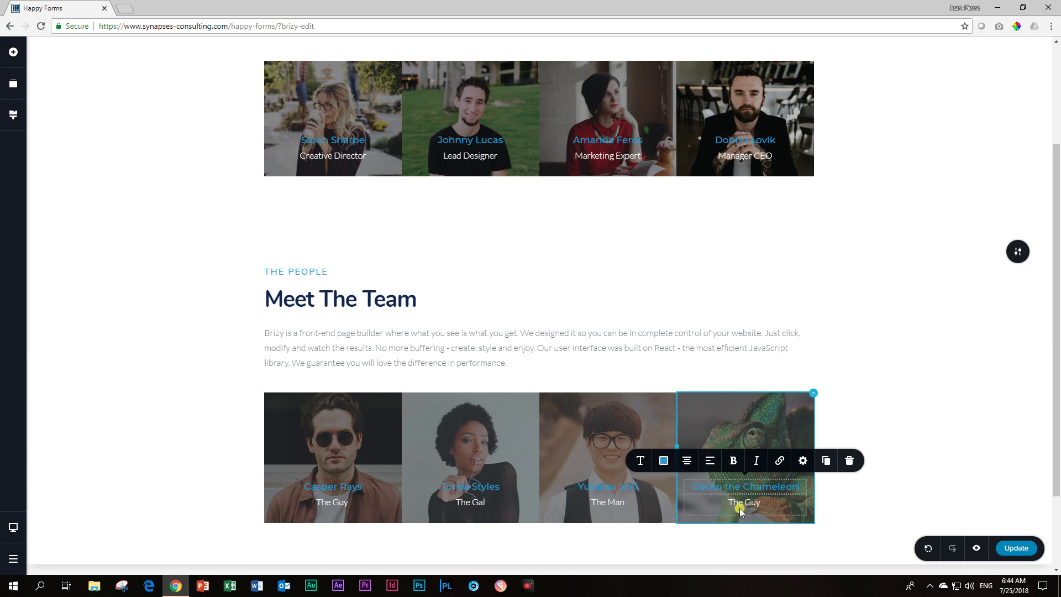
left_click(737, 500)
triple_click(738, 500)
type("The")
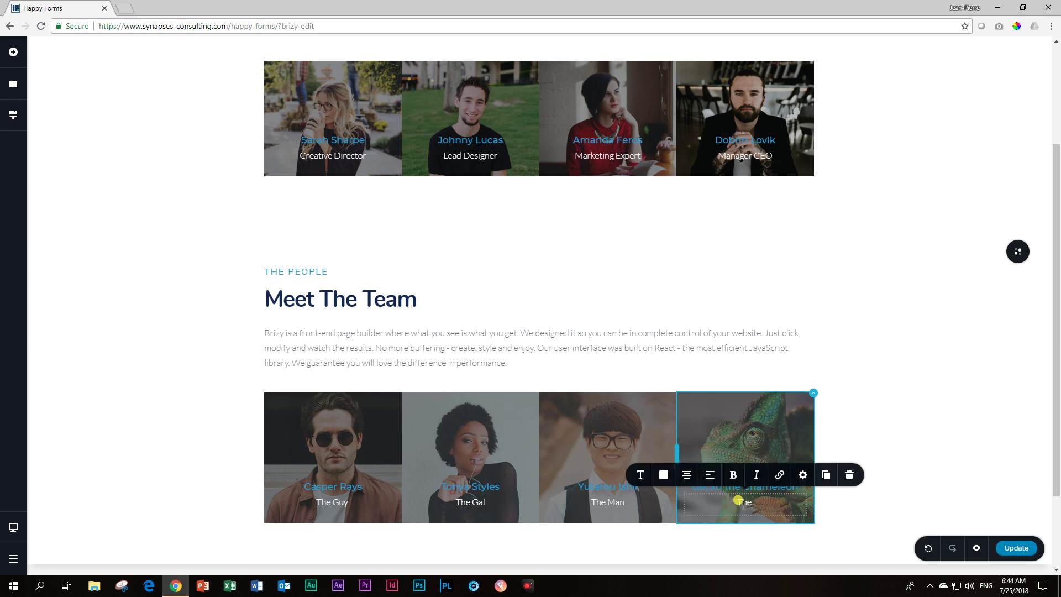
left_click(935, 460)
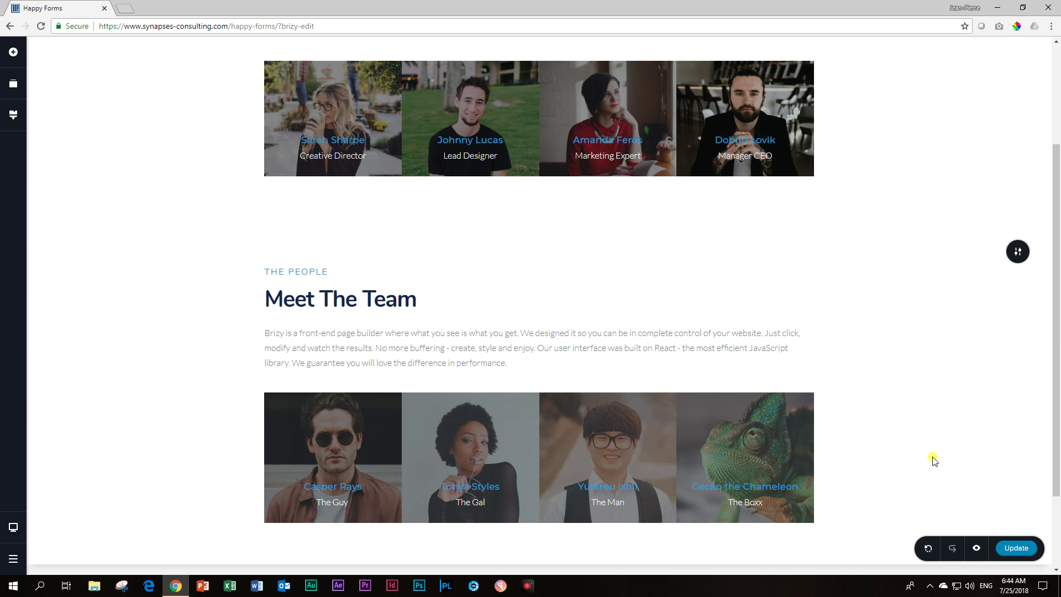
- Insert a blank two-column block below the team section
scroll(845, 346, "down", 2)
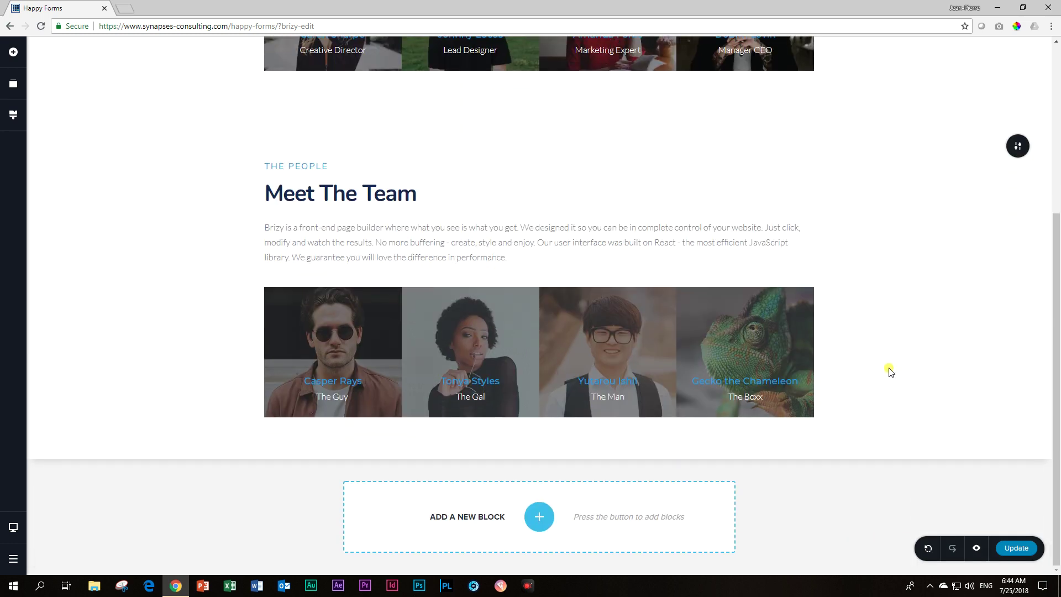
left_click(540, 517)
left_click(345, 251)
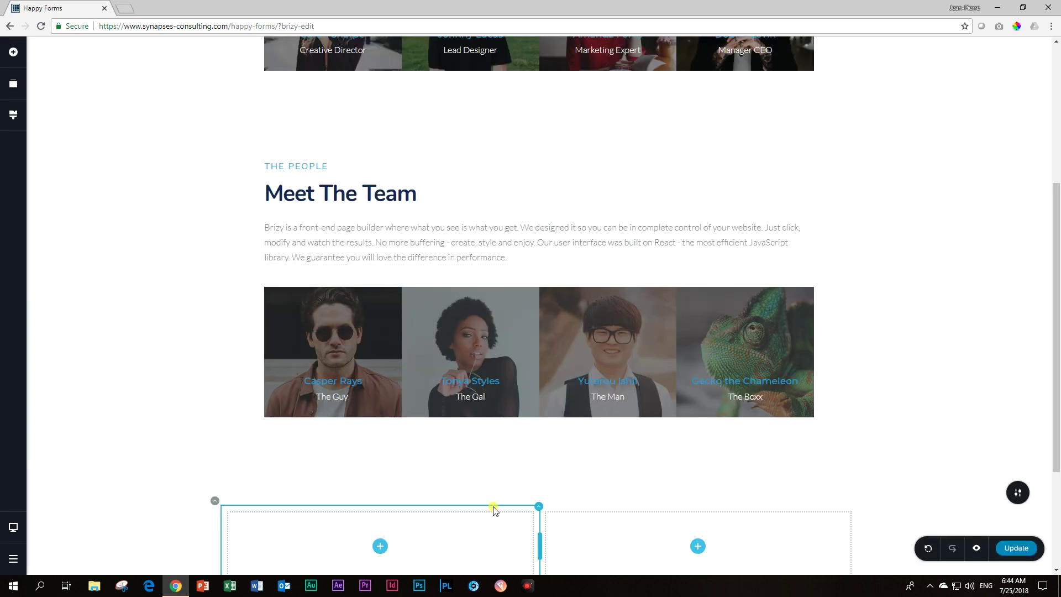
- Set the armchair photo as the left column's background and add an Image element on the right
scroll(493, 509, "down", 3)
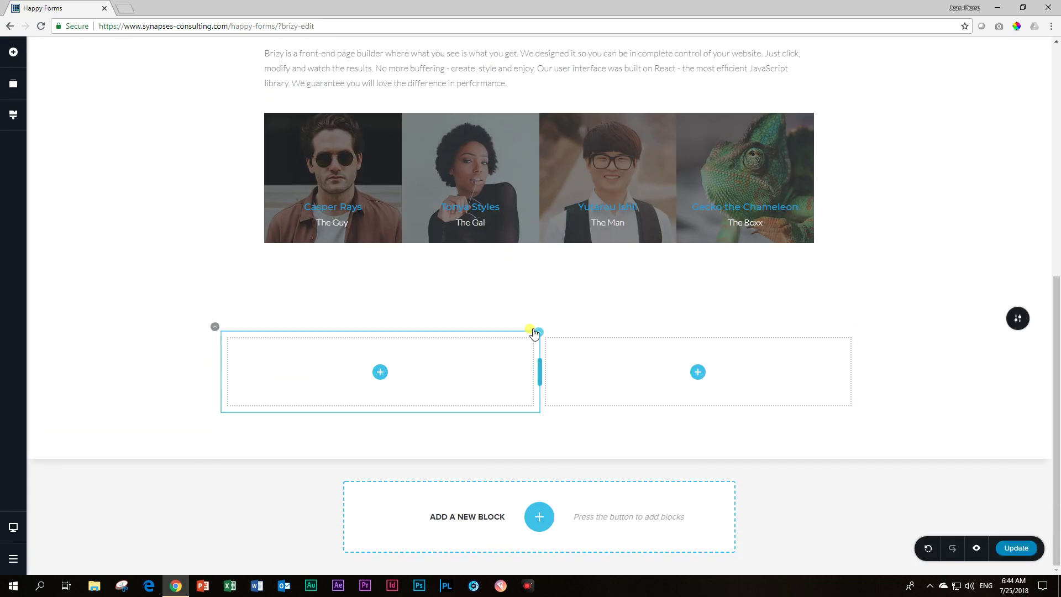
left_click(536, 332)
left_click(480, 309)
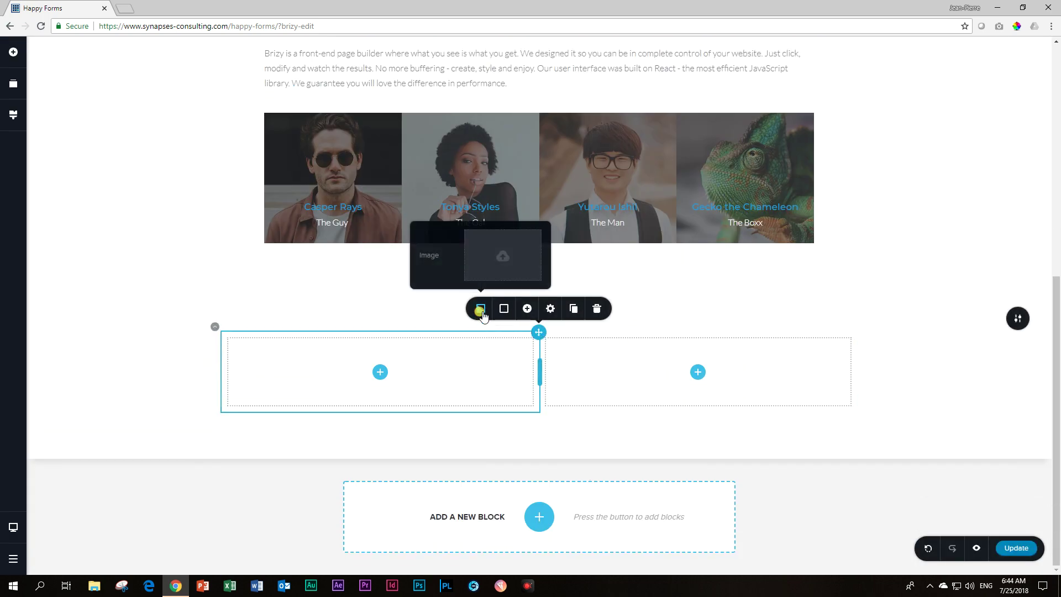
left_click(497, 268)
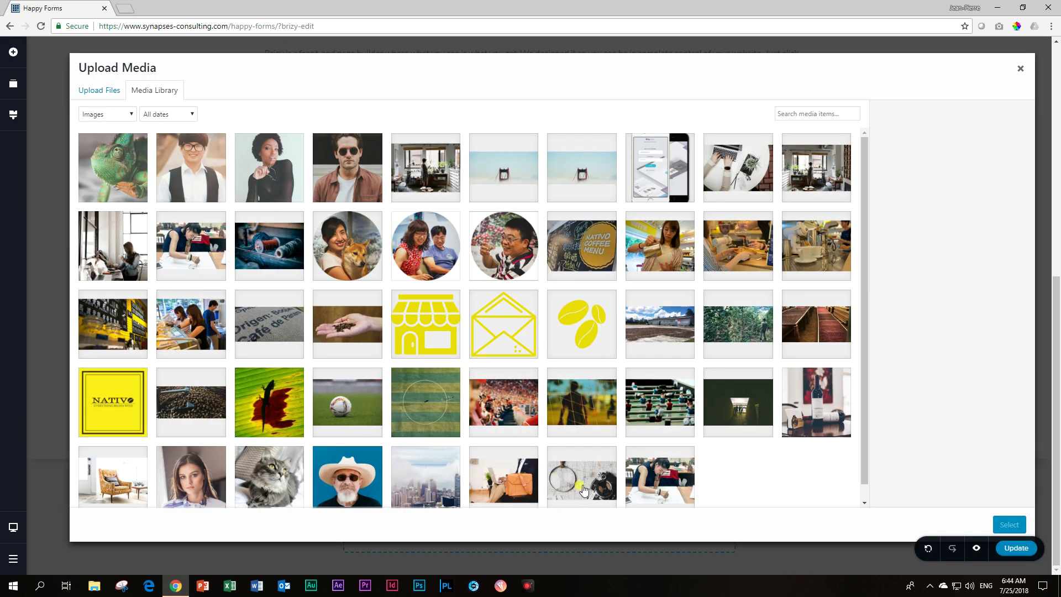
left_click(135, 479)
left_click(1019, 525)
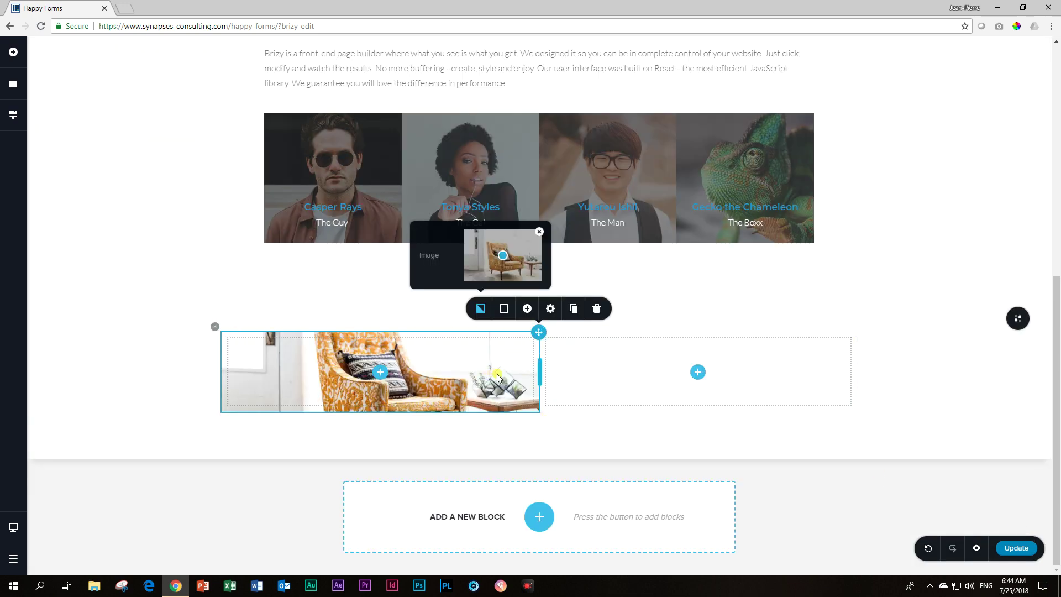
left_click(14, 53)
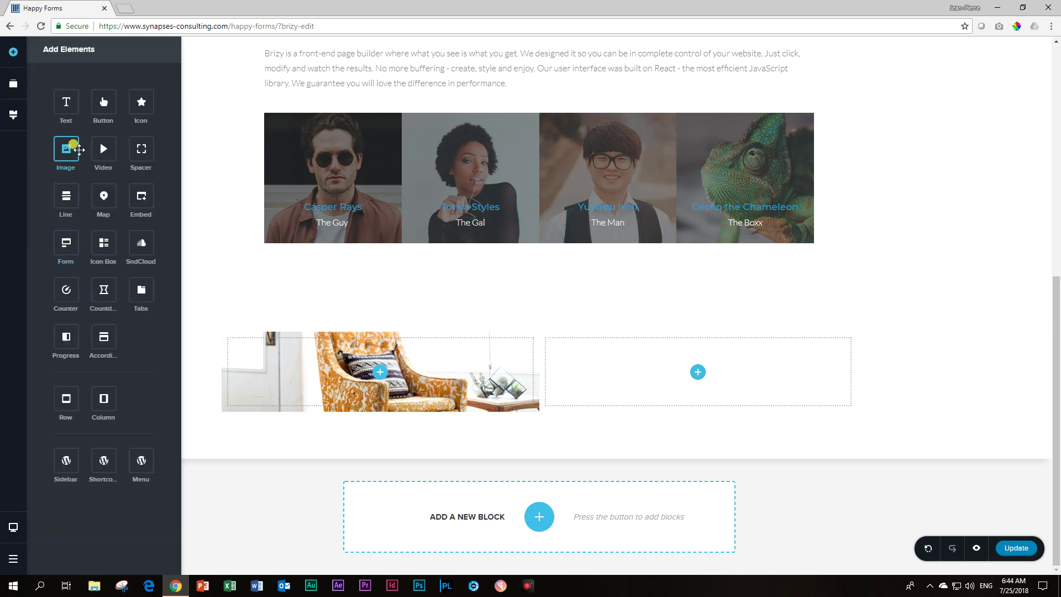
left_click_drag(78, 149, 698, 387)
- Insert the armchair photo from the Media Library into the right image element
left_click(639, 320)
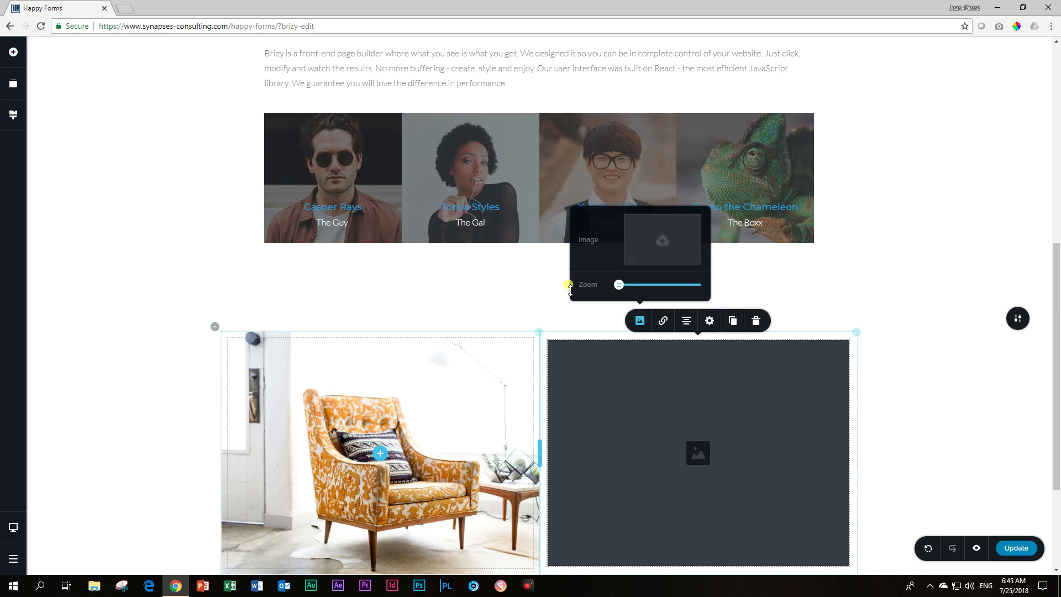
left_click(686, 249)
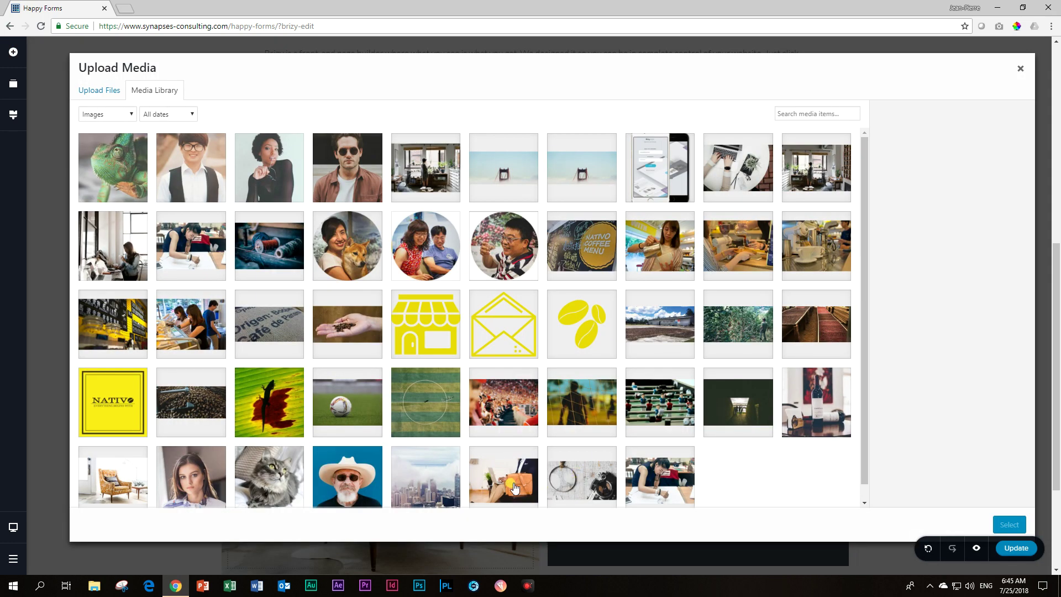
left_click(83, 470)
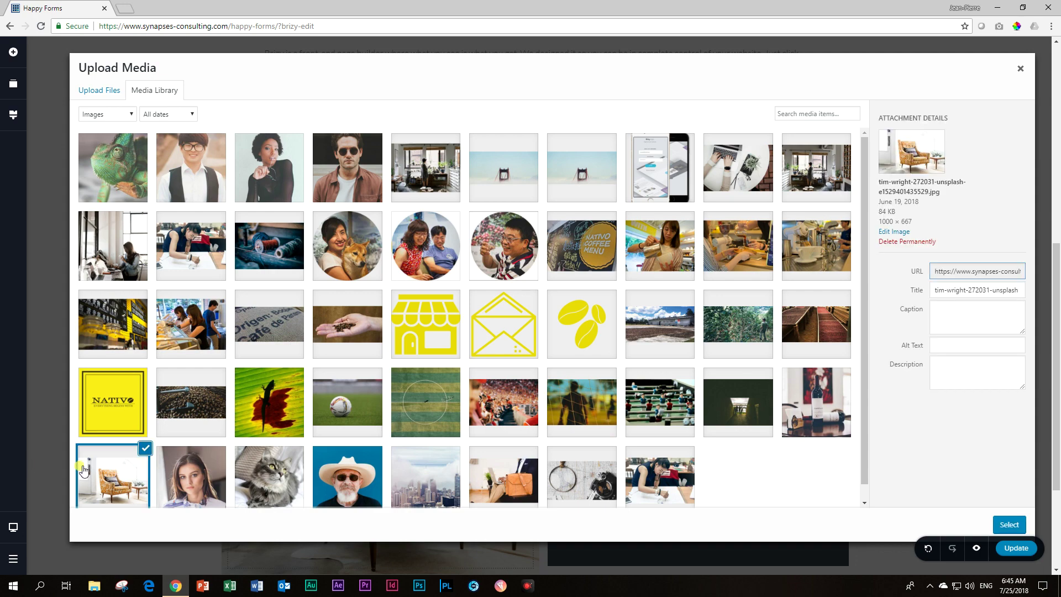
left_click(996, 526)
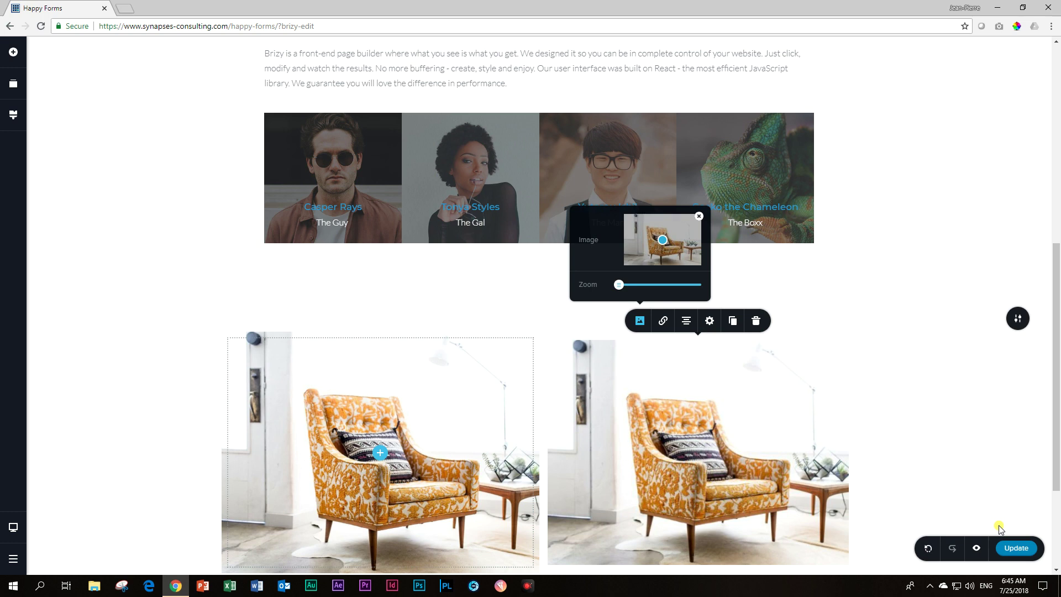
scroll(768, 486, "down", 2)
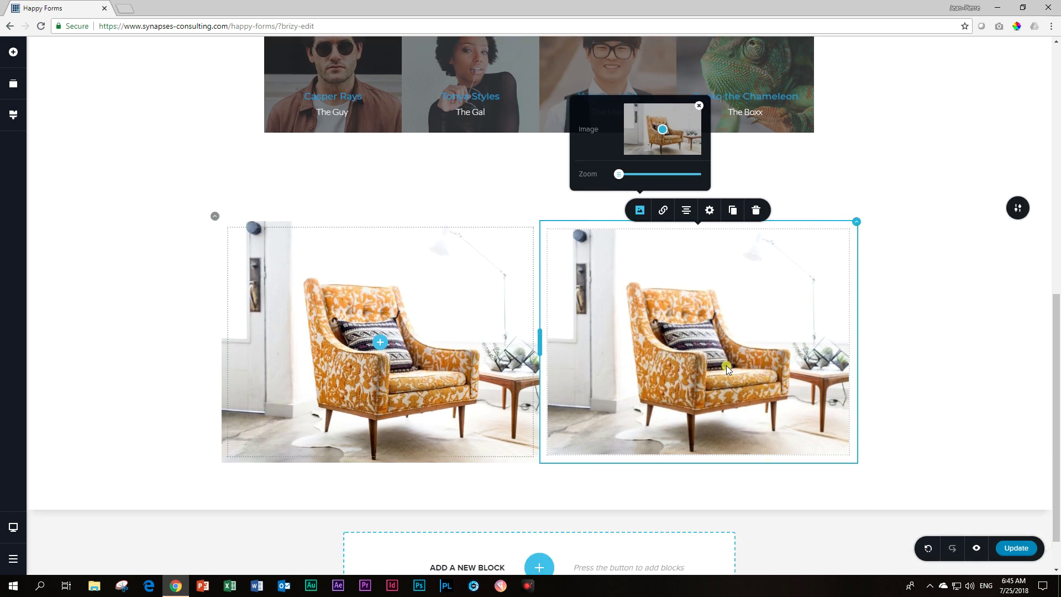
left_click(726, 344)
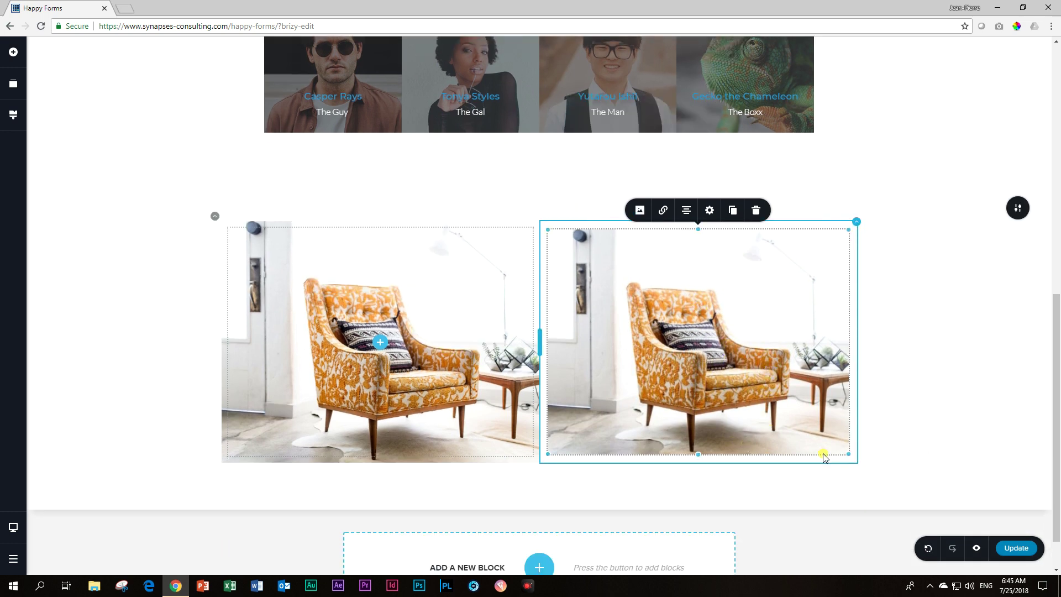
- Shrink the right armchair image, zoom toward the side table, and set 90% size with 141% height
left_click_drag(846, 451, 740, 390)
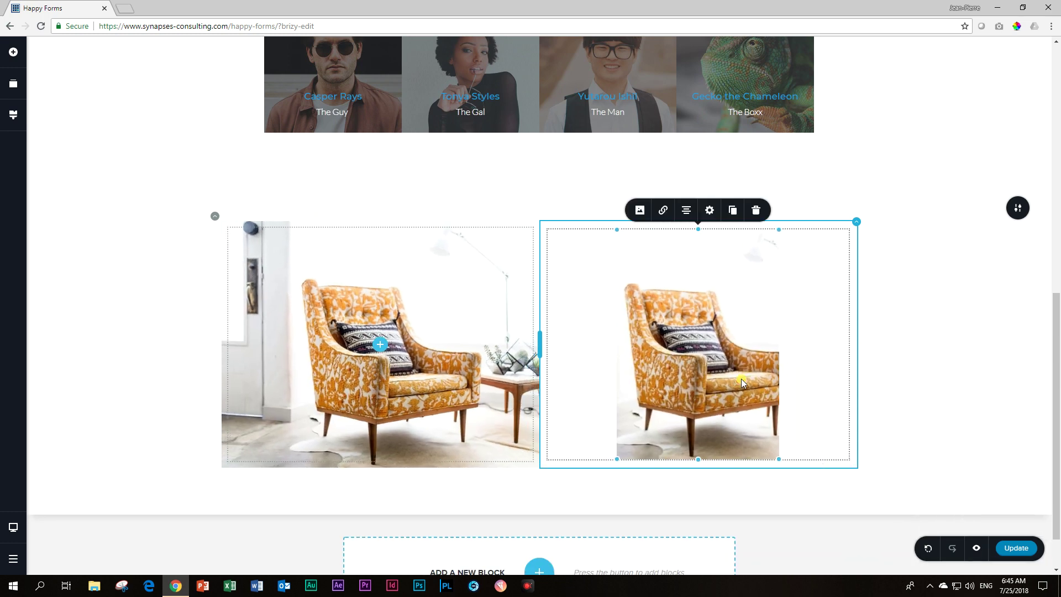
left_click(639, 211)
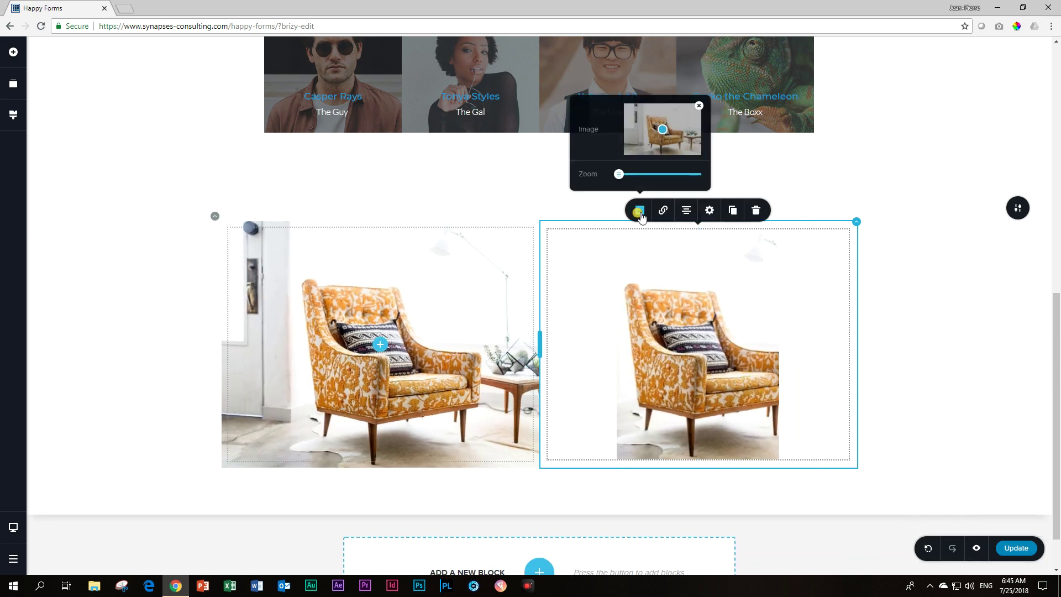
mouse_move(614, 174)
left_mouse_down()
mouse_move(674, 175)
mouse_move(616, 175)
left_mouse_up()
mouse_move(663, 132)
left_mouse_down()
mouse_move(675, 117)
mouse_move(664, 128)
left_mouse_up()
left_click(709, 211)
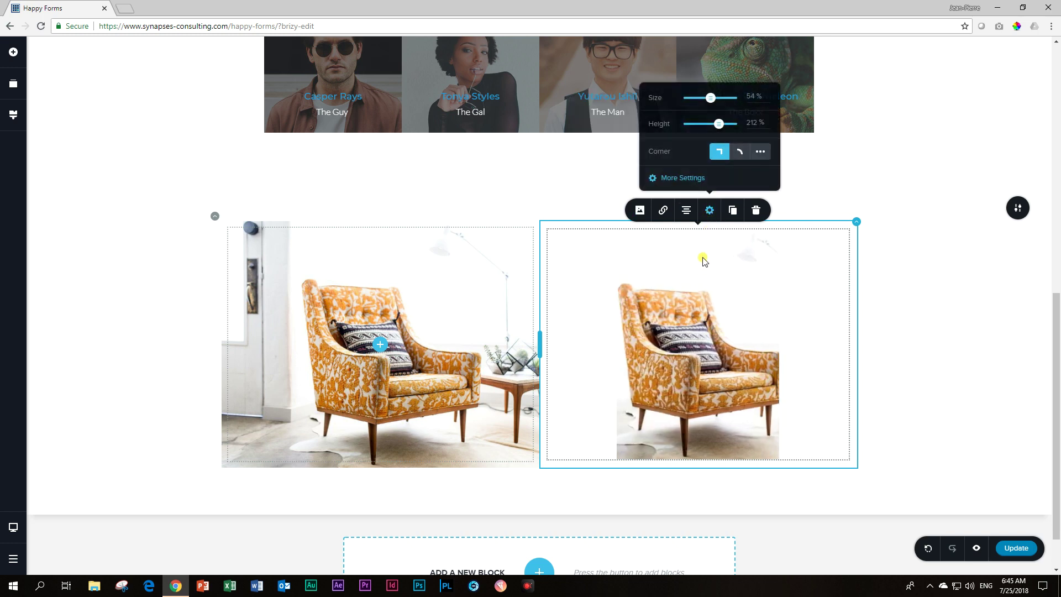
mouse_move(723, 120)
left_mouse_down()
mouse_move(727, 97)
mouse_move(708, 123)
left_mouse_up()
left_click(713, 96)
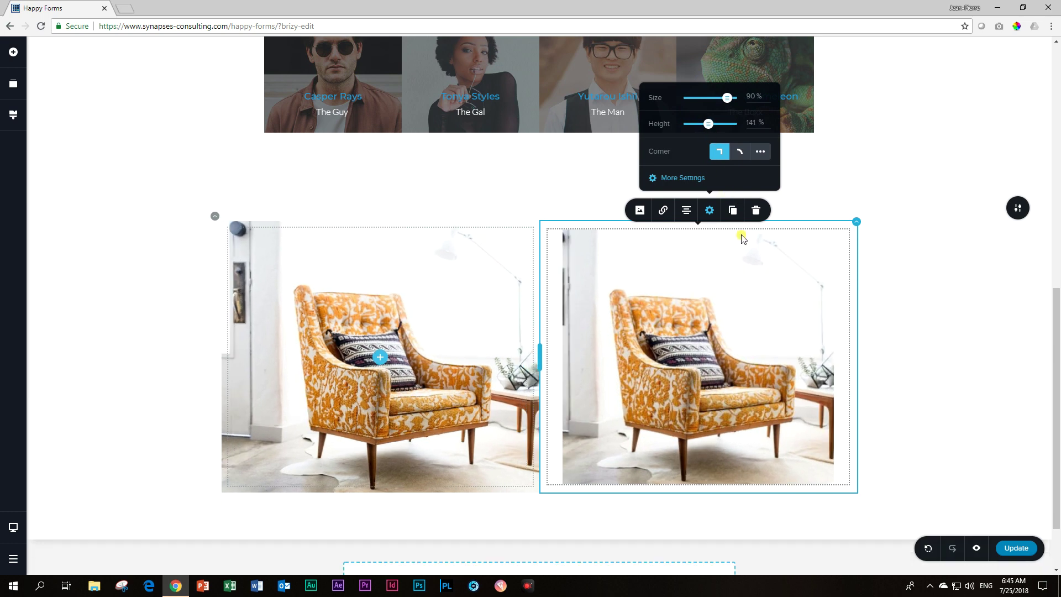
- Drag the left column's armchair background focal point so the chair shifts within the column
left_click(354, 265)
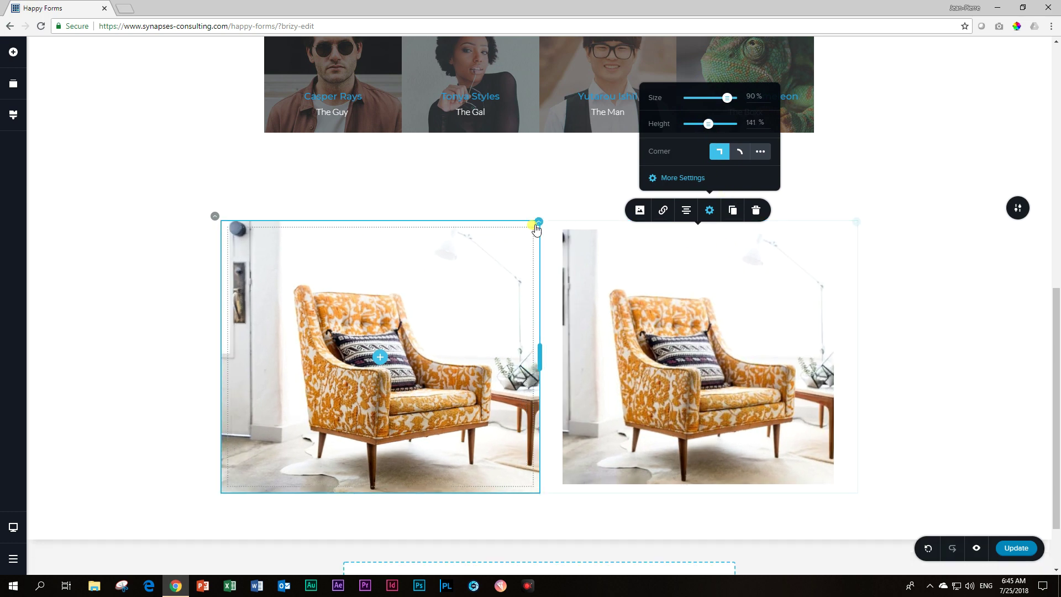
left_click(538, 223)
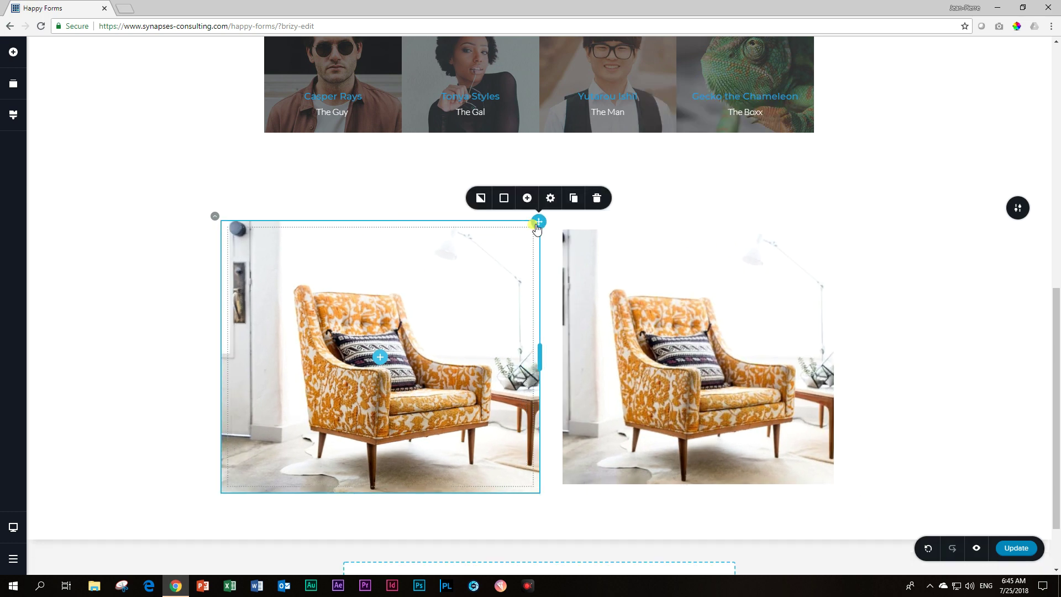
left_click(479, 201)
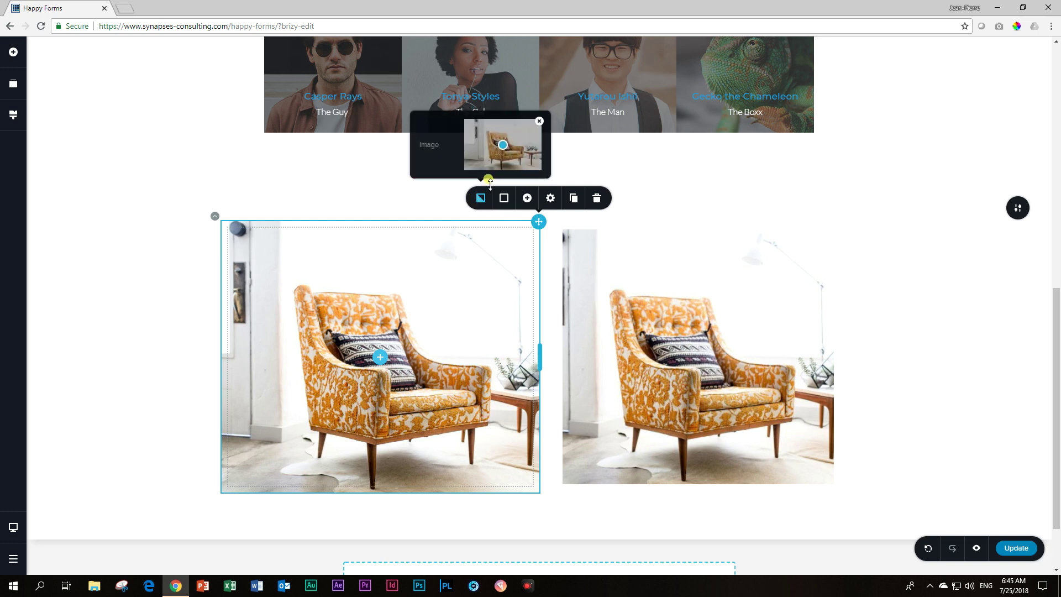
mouse_move(503, 145)
left_mouse_down()
mouse_move(514, 159)
mouse_move(474, 158)
mouse_move(512, 147)
left_mouse_up()
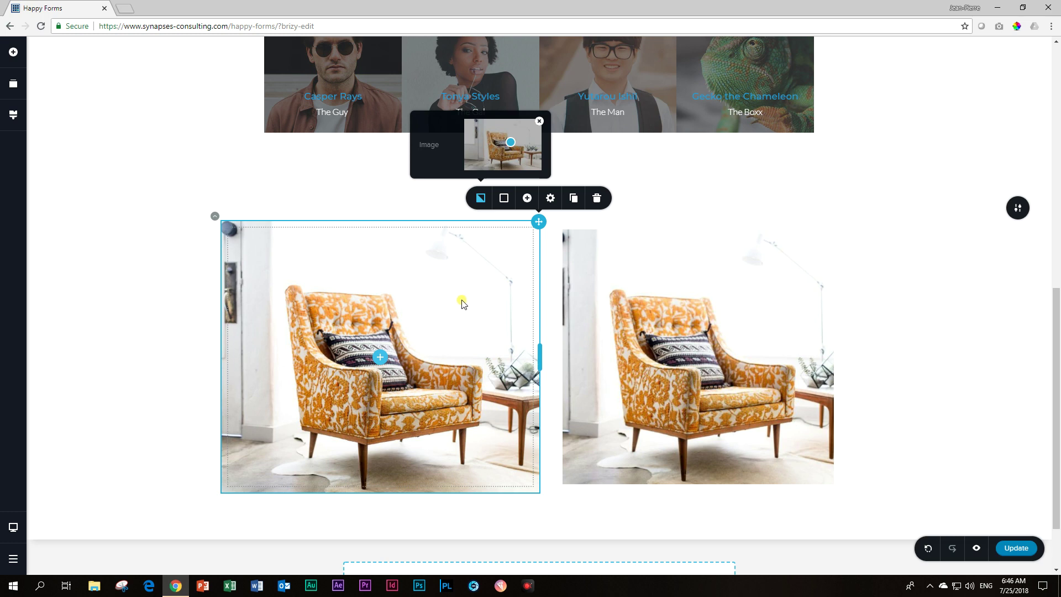
scroll(462, 306, "up", 3)
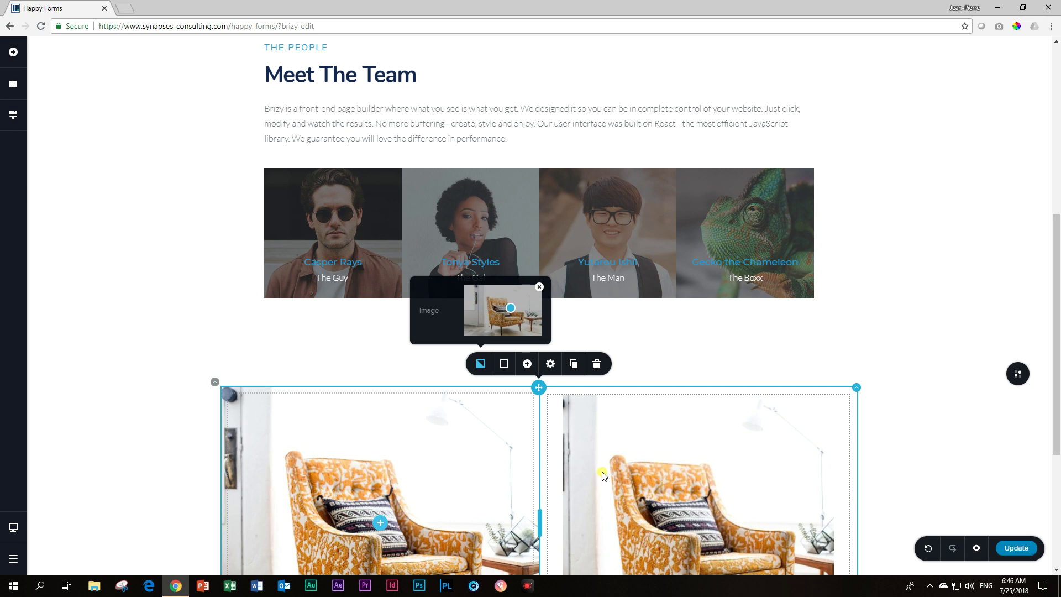
- Open More Settings for the right armchair image to show its padding, margin and shadow options
scroll(606, 469, "down", 2)
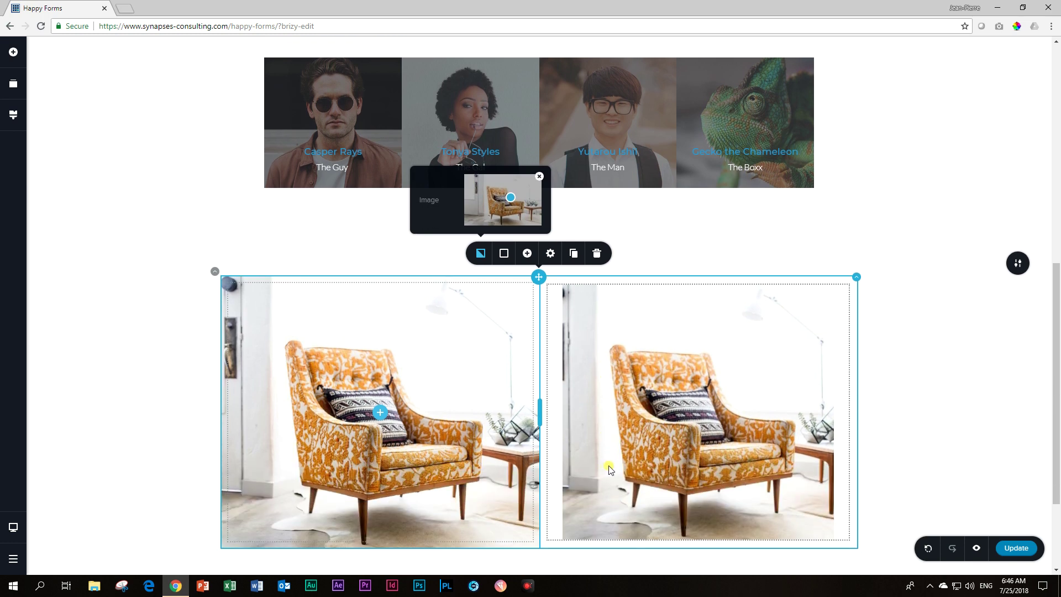
left_click(723, 417)
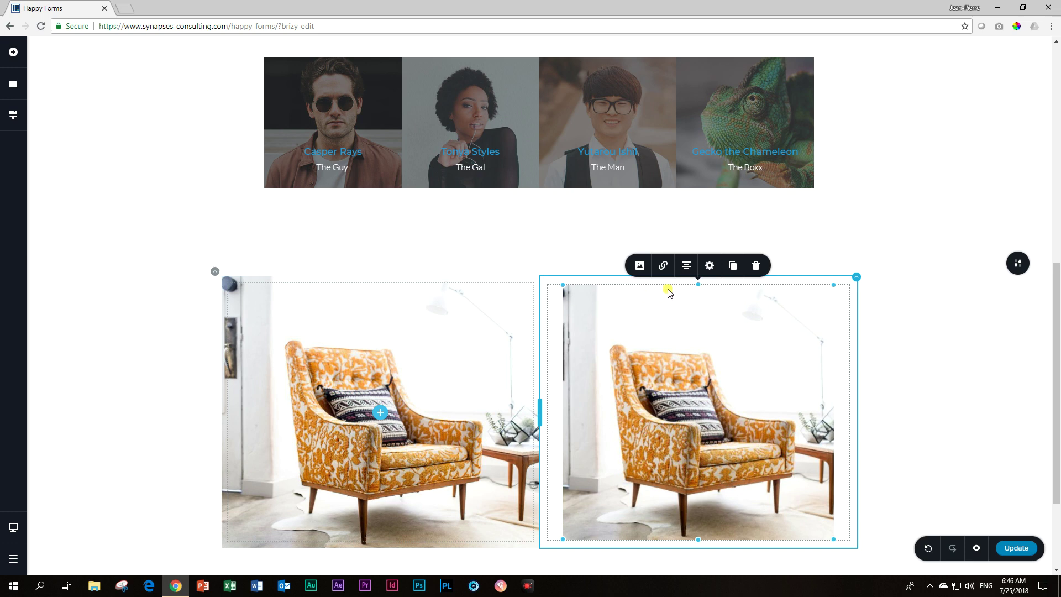
left_click(708, 266)
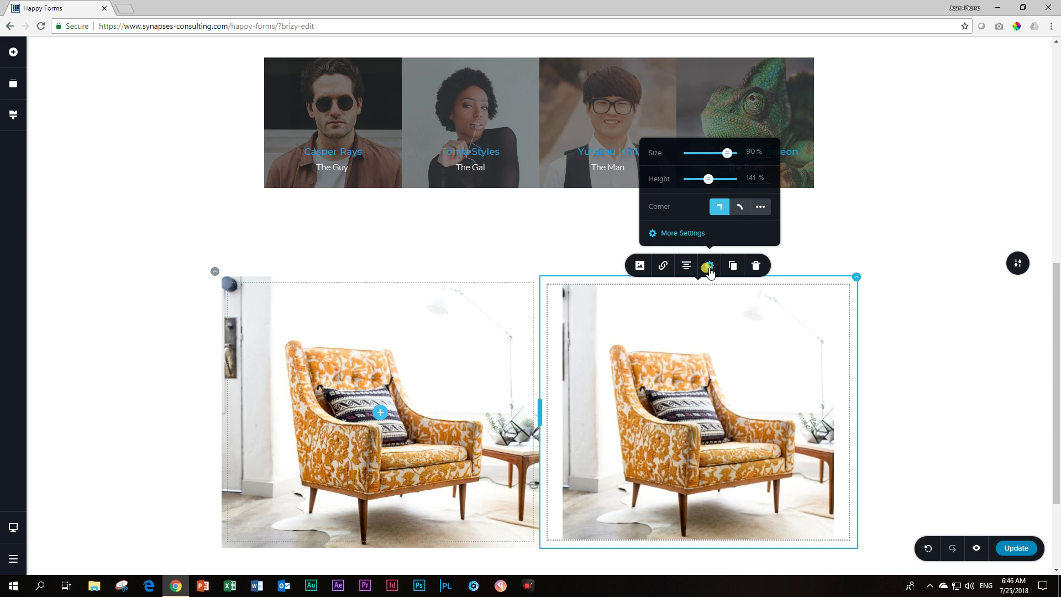
left_click(680, 234)
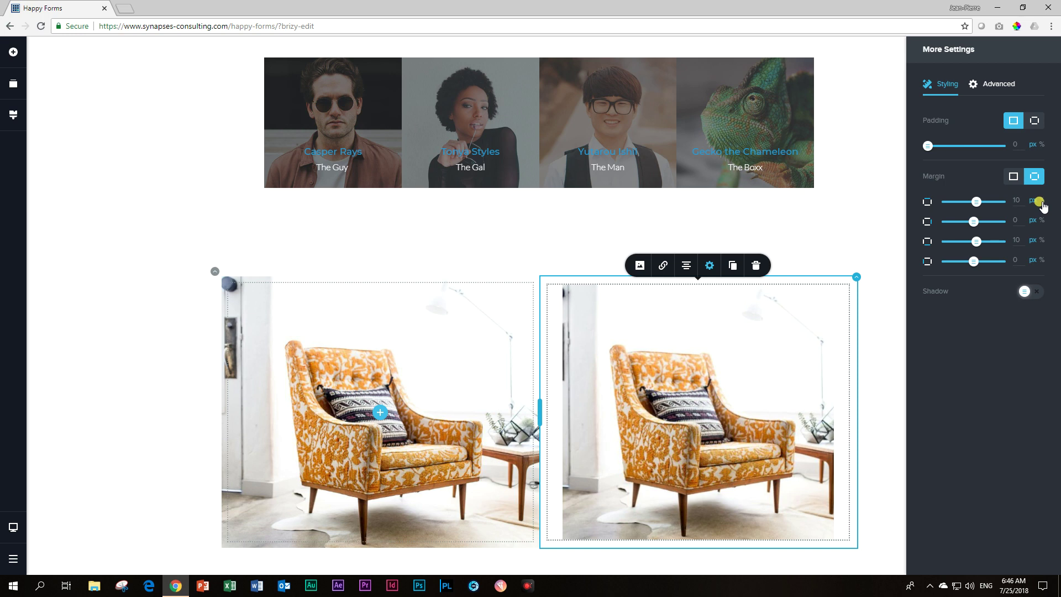
- Raise the right armchair image's top margin to 34 px and switch its second margin to percent
mouse_move(978, 204)
left_mouse_down()
mouse_move(966, 200)
mouse_move(983, 202)
left_mouse_up()
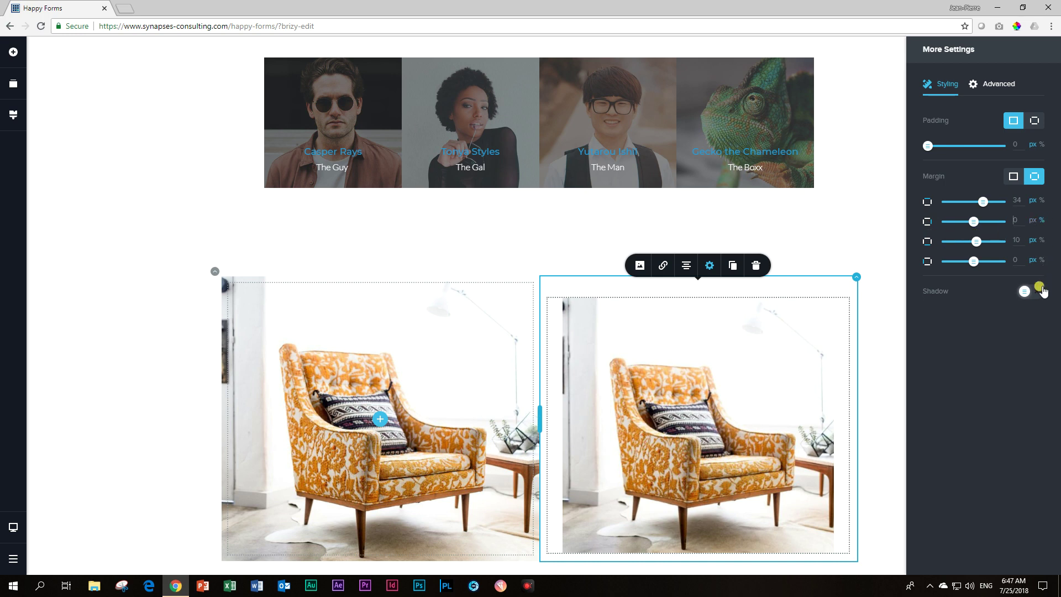
left_click(1042, 220)
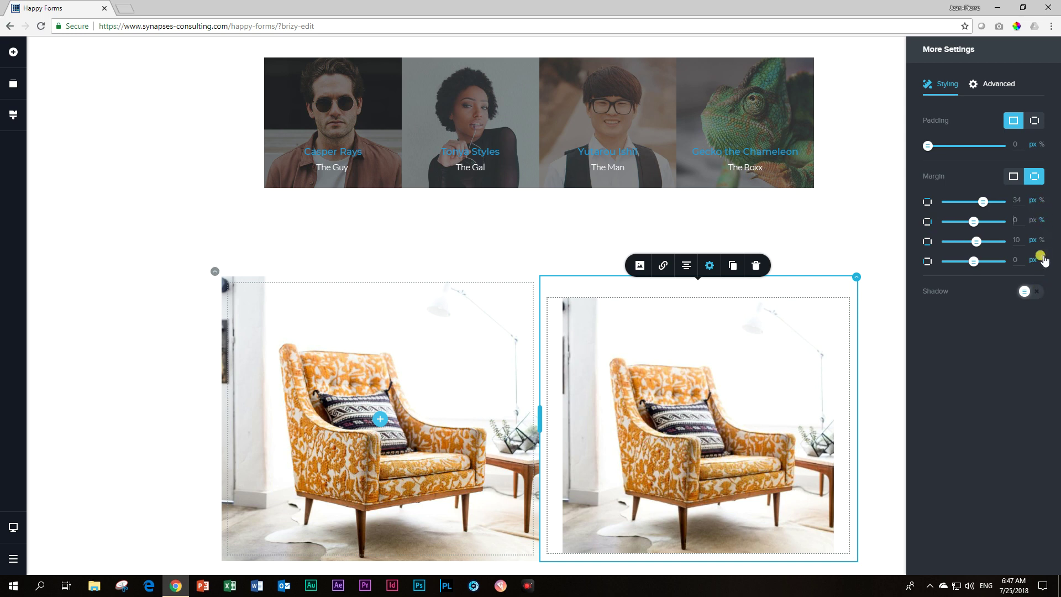